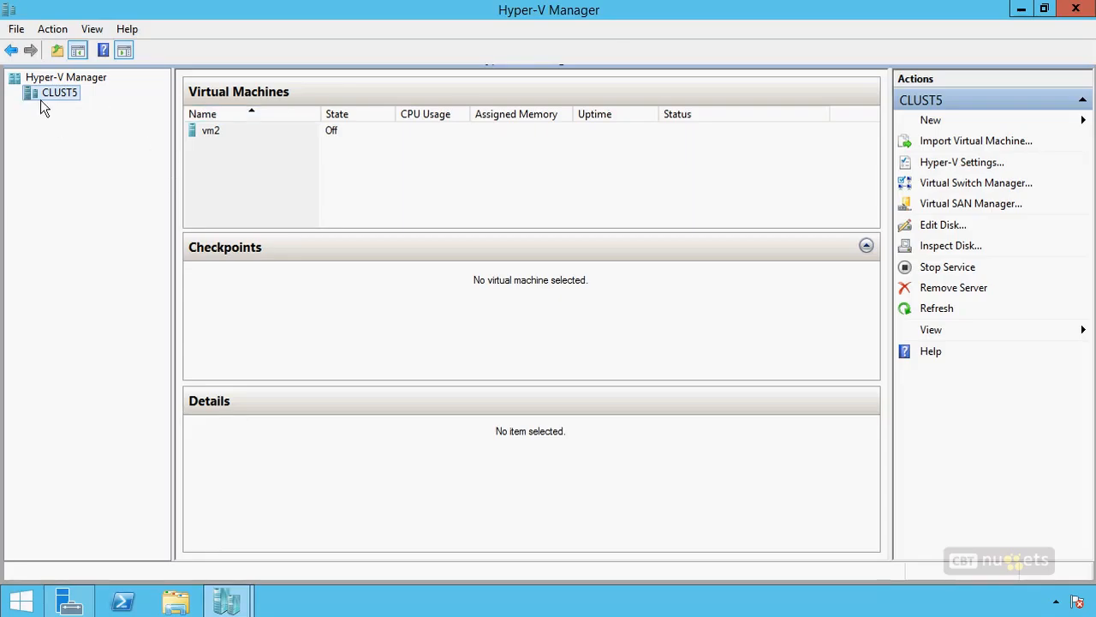
Step: Delete the vm2 virtual machine from CLUST5 and confirm the deletion
{"action": "left_click", "coordinate": [214, 133]}
{"action": "right_click", "coordinate": [217, 134]}
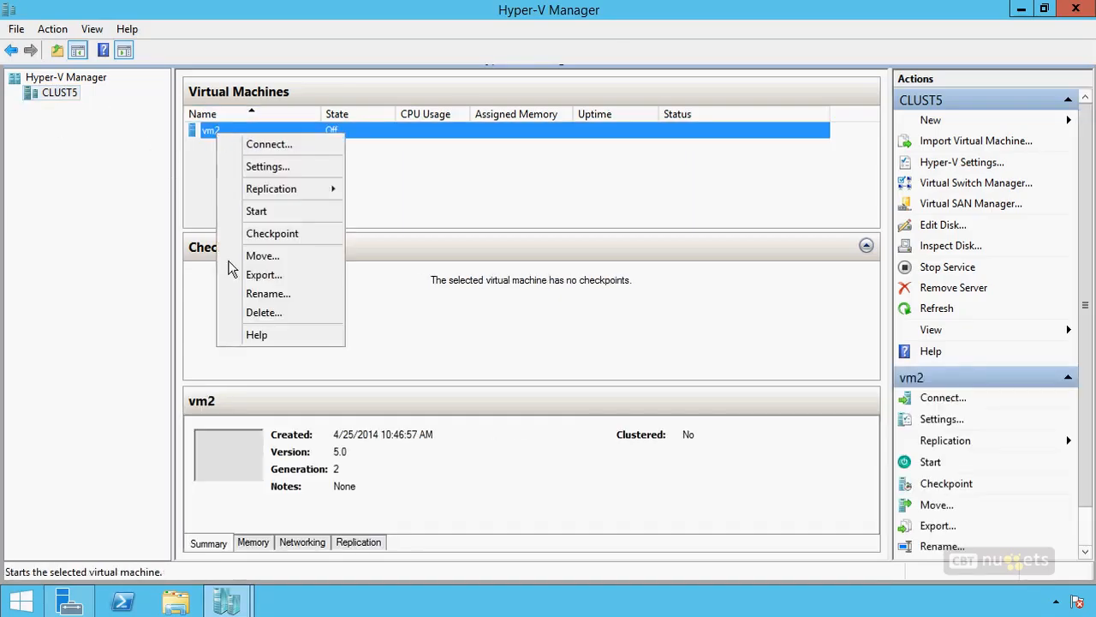
{"action": "left_click", "coordinate": [257, 312]}
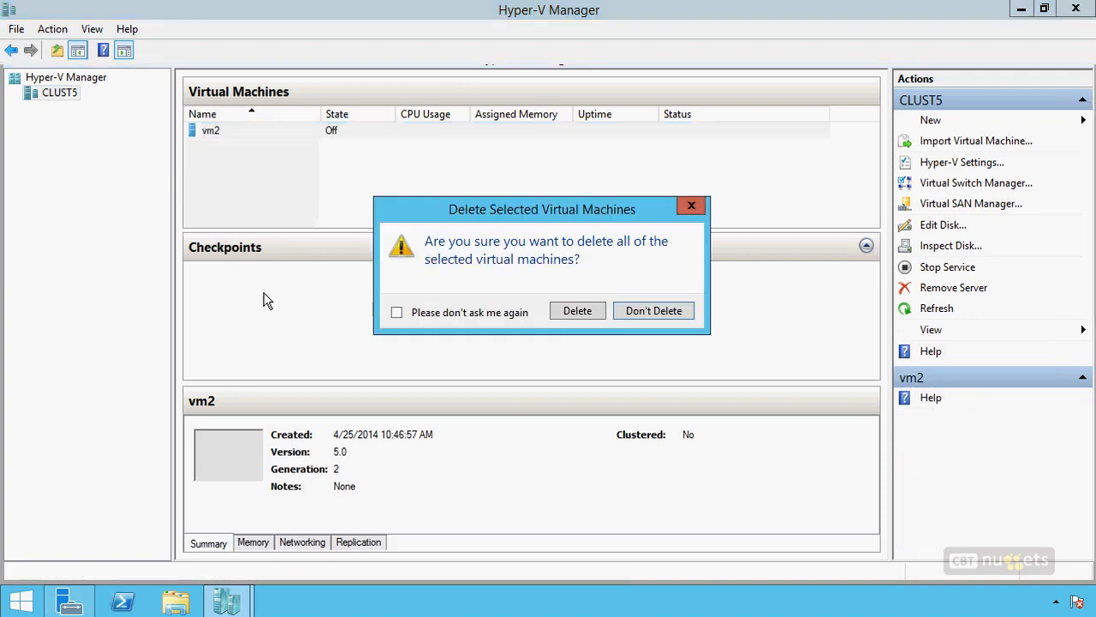
{"action": "left_click", "coordinate": [575, 311]}
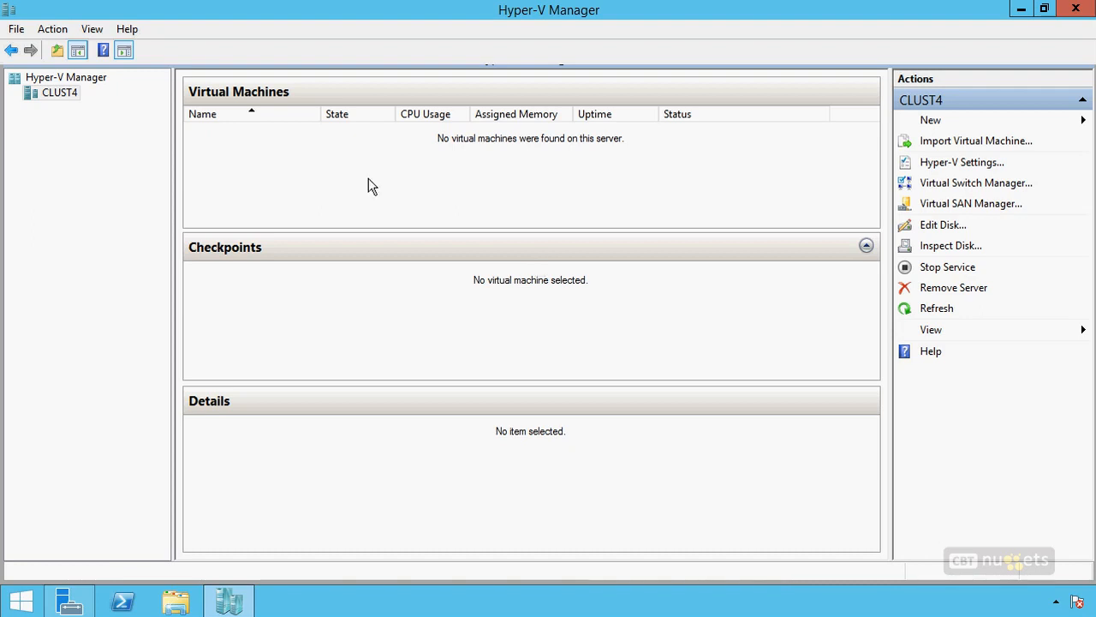
Step: Start creating a new virtual machine on CLUST4 and name it MyReplica
{"action": "right_click", "coordinate": [58, 94]}
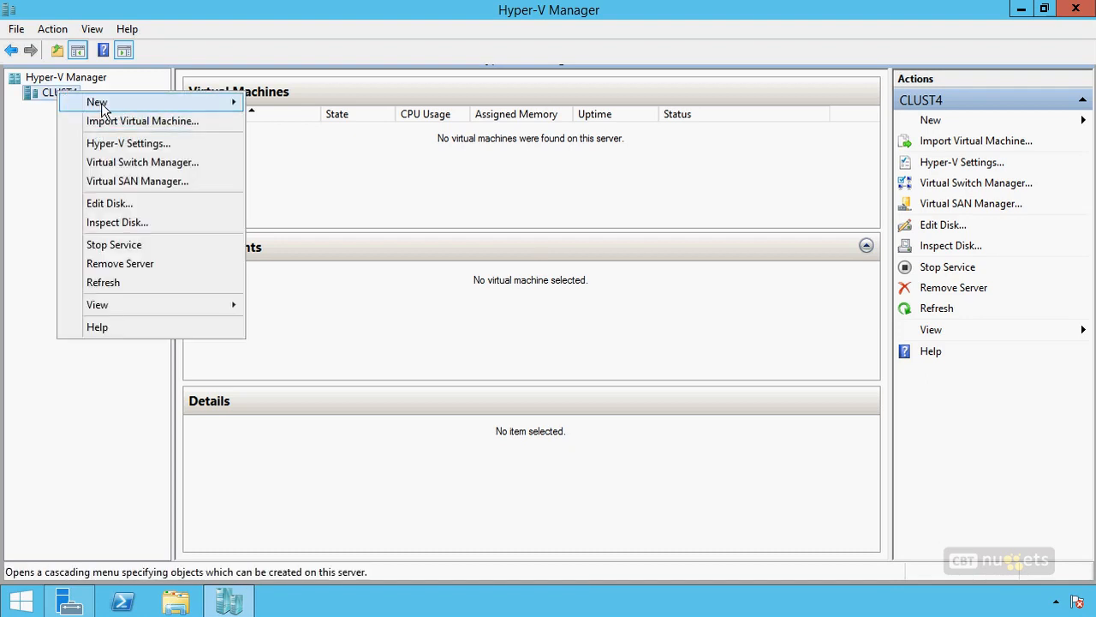
{"action": "mouse_move", "coordinate": [101, 103]}
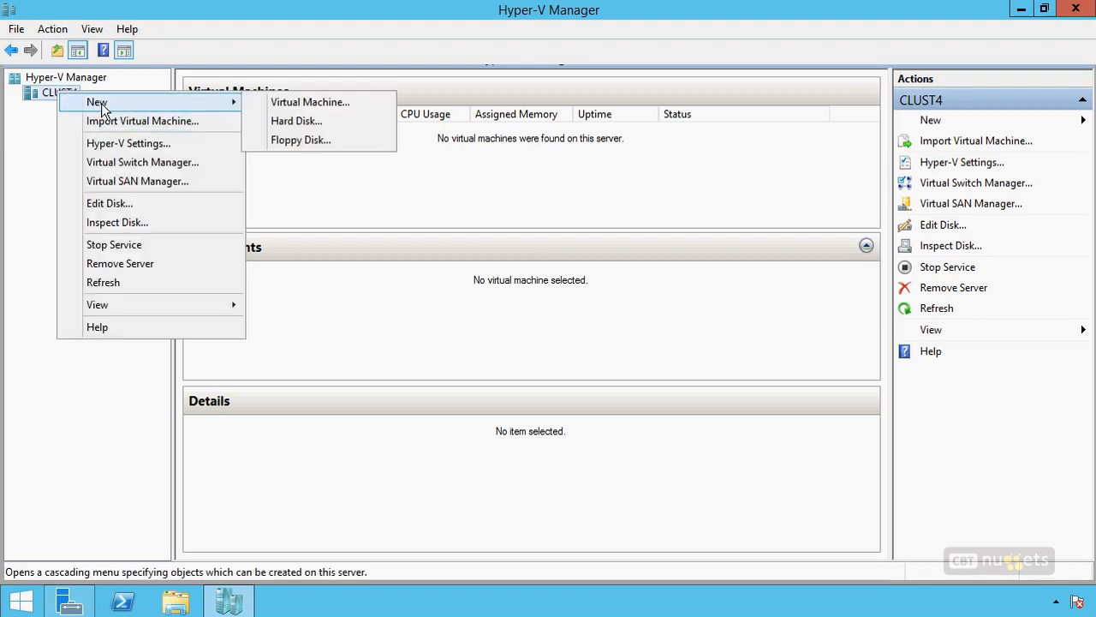
{"action": "left_click", "coordinate": [288, 105]}
{"action": "key", "text": "Return"}
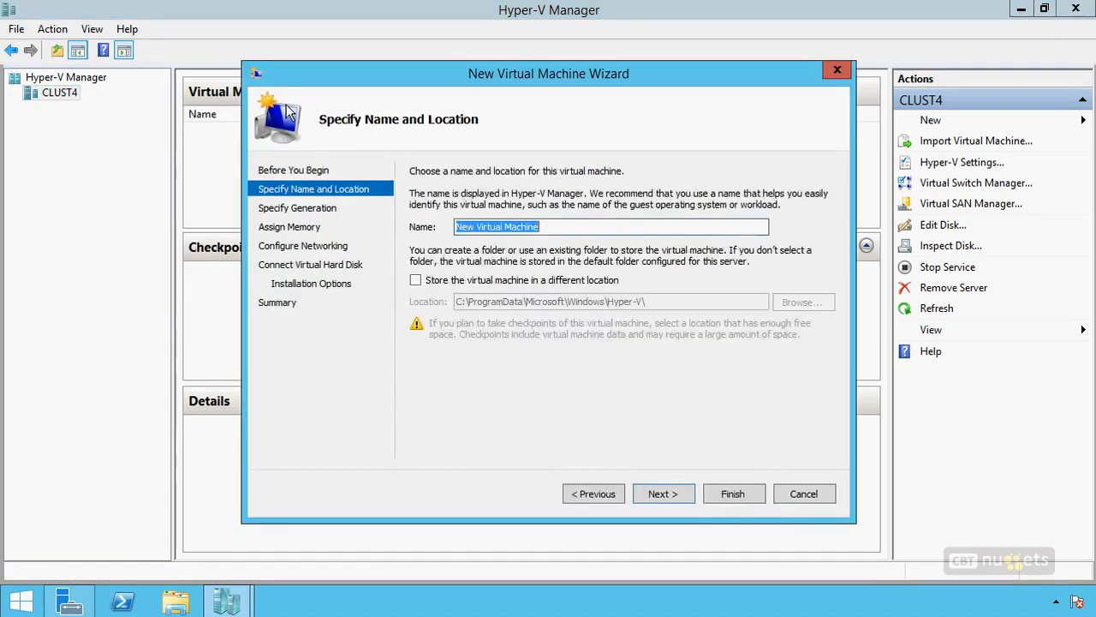
{"action": "type", "text": "MyReplica"}
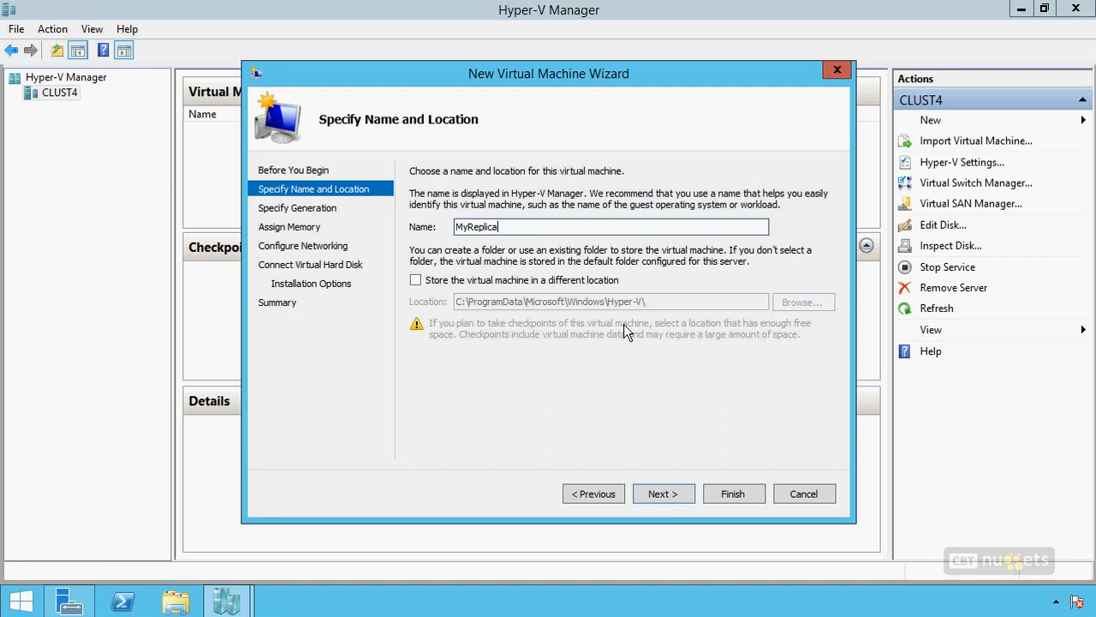
{"action": "left_click", "coordinate": [650, 492]}
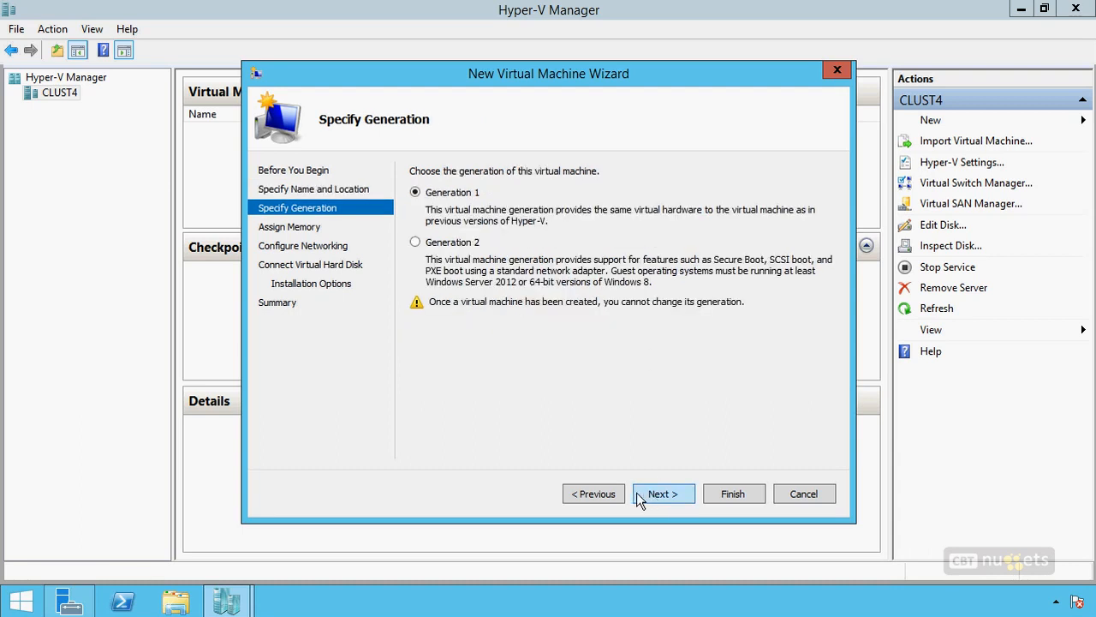
Step: Make the new virtual machine Generation 2 and enable Dynamic Memory, keeping 512 MB of startup memory
{"action": "left_click", "coordinate": [452, 243]}
{"action": "left_click", "coordinate": [662, 501]}
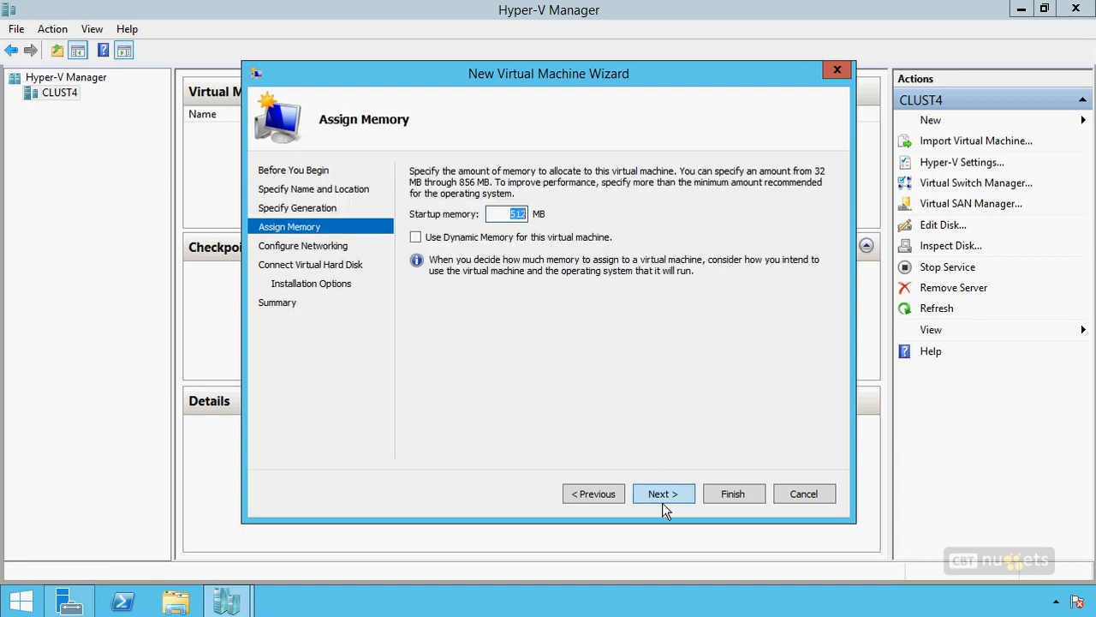
{"action": "left_click", "coordinate": [507, 237]}
{"action": "left_click", "coordinate": [660, 499]}
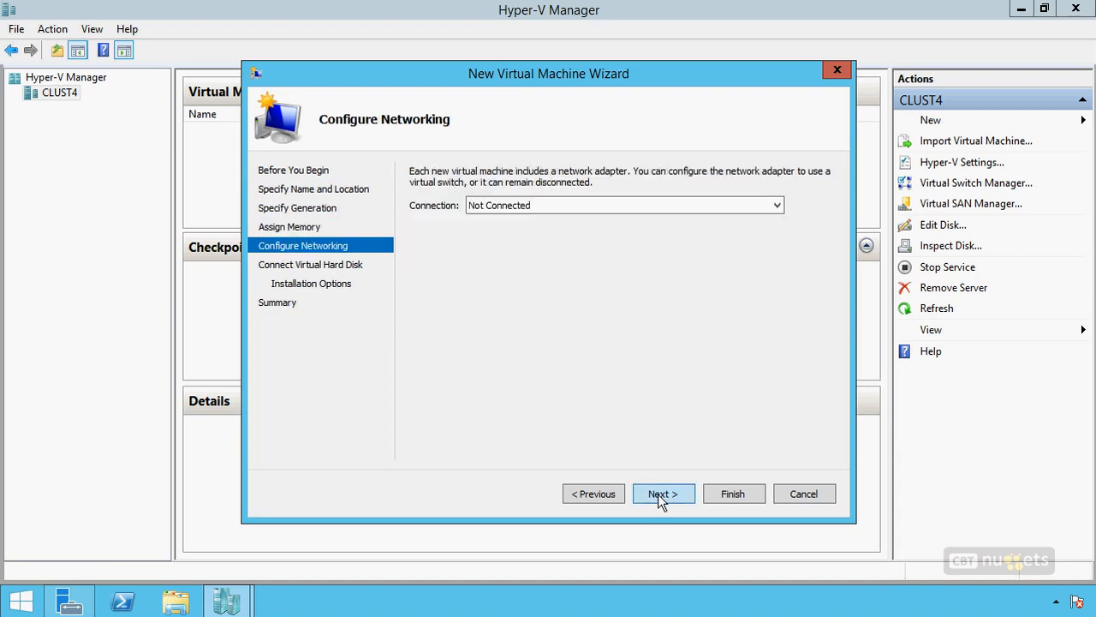
Step: Finish creating the virtual machine with a network connection selected, the default 127 GB MyReplica.vhdx disk, and no operating system installation
{"action": "left_click", "coordinate": [504, 205]}
{"action": "left_click", "coordinate": [508, 226]}
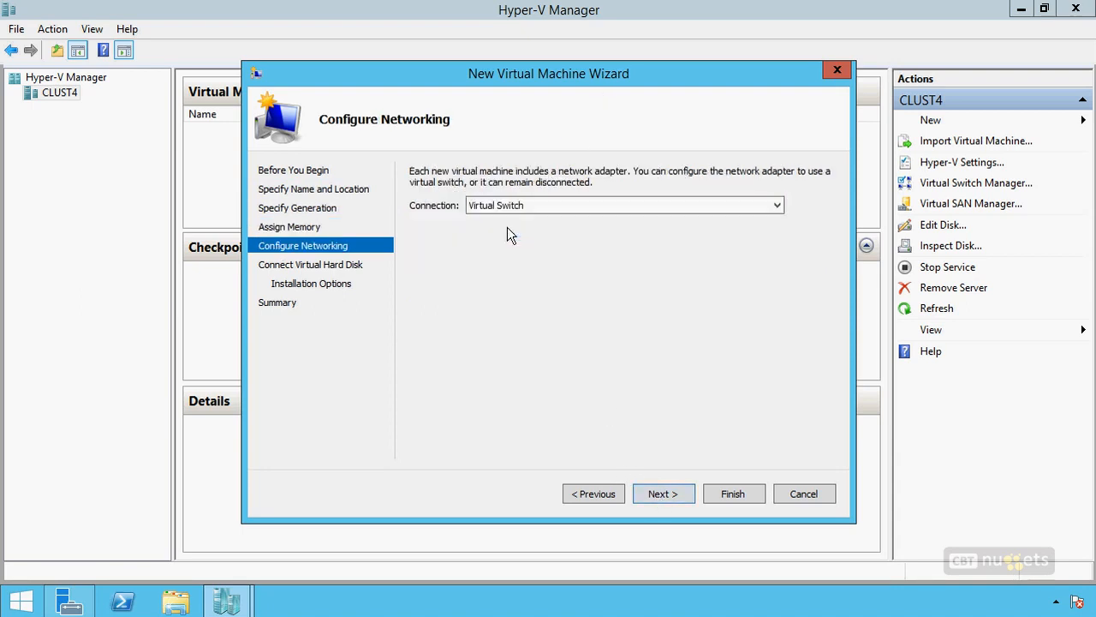
{"action": "left_click", "coordinate": [657, 491]}
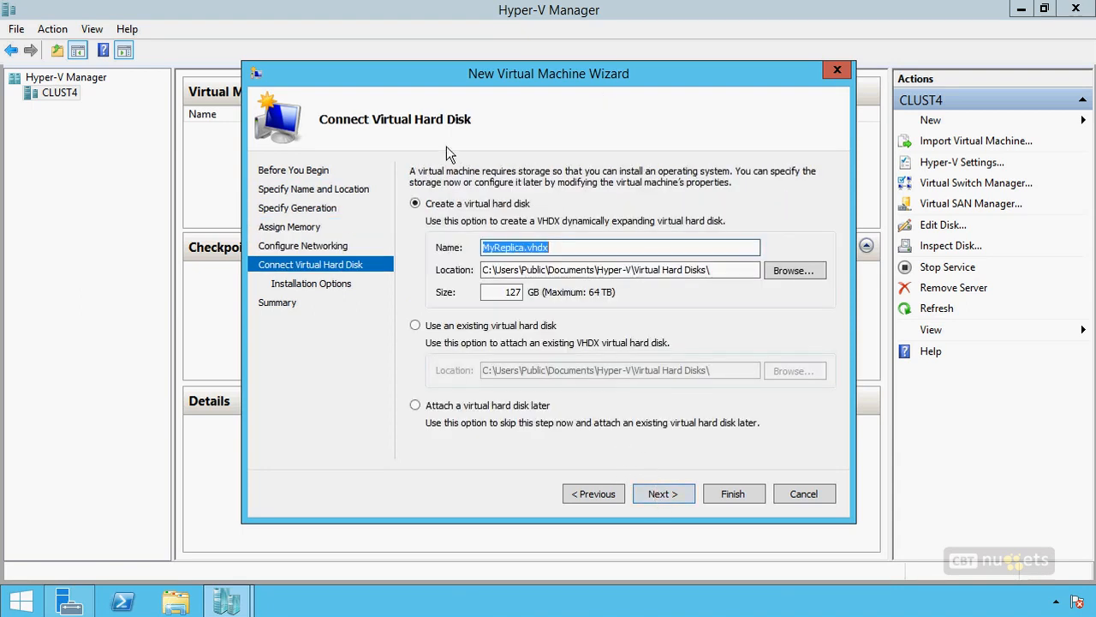
{"action": "left_click", "coordinate": [665, 495]}
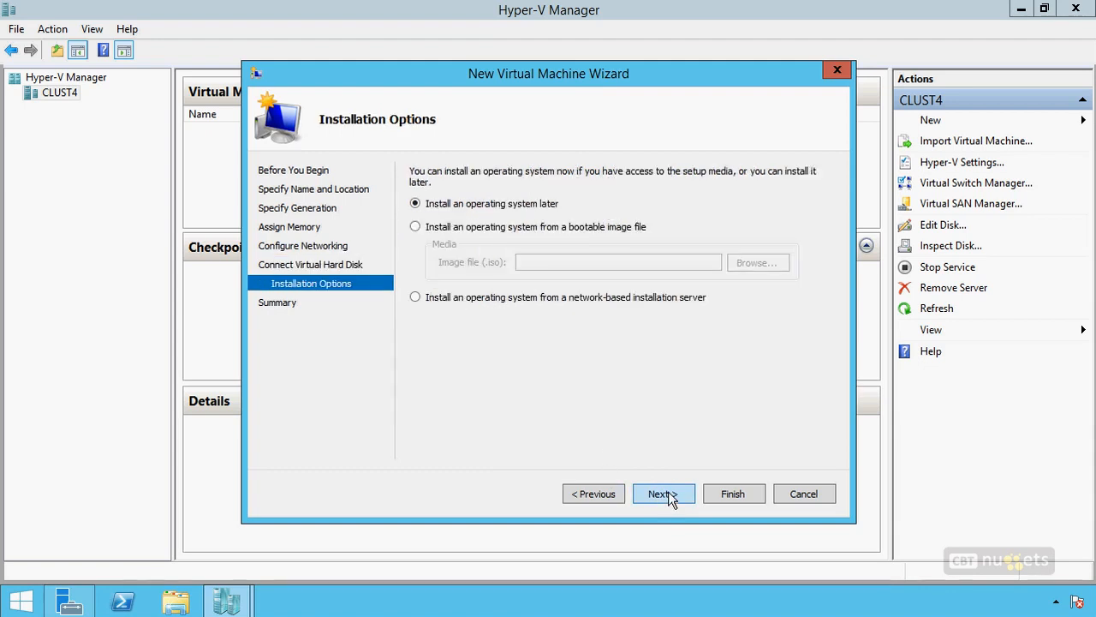
{"action": "left_click", "coordinate": [669, 497]}
{"action": "left_click", "coordinate": [731, 494]}
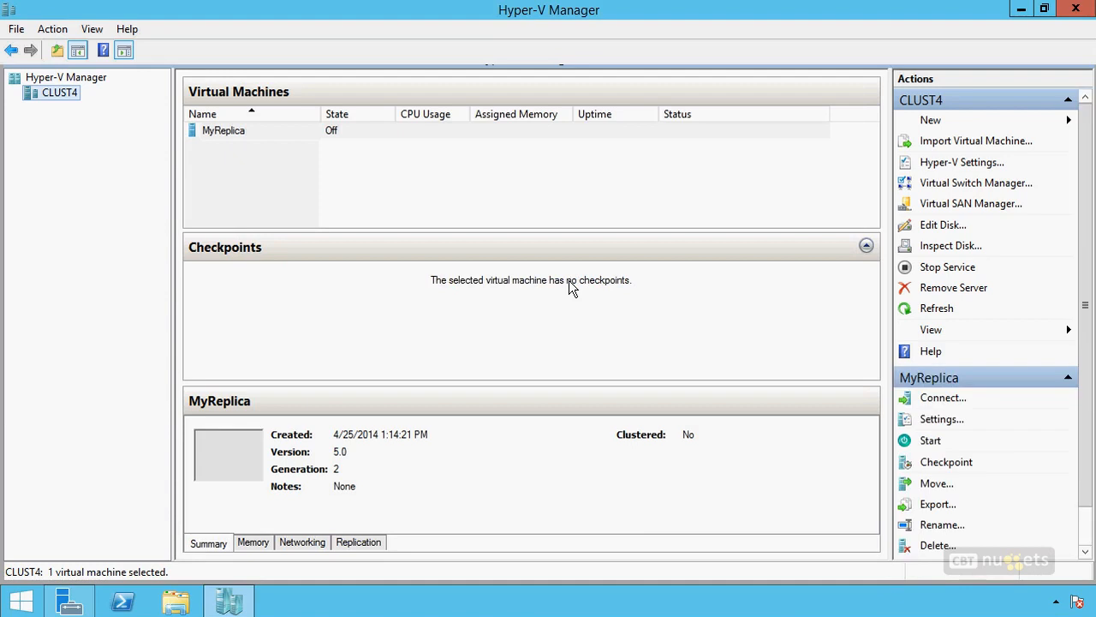
Step: Start the MyReplica virtual machine on CLUST4
{"action": "left_click", "coordinate": [271, 136]}
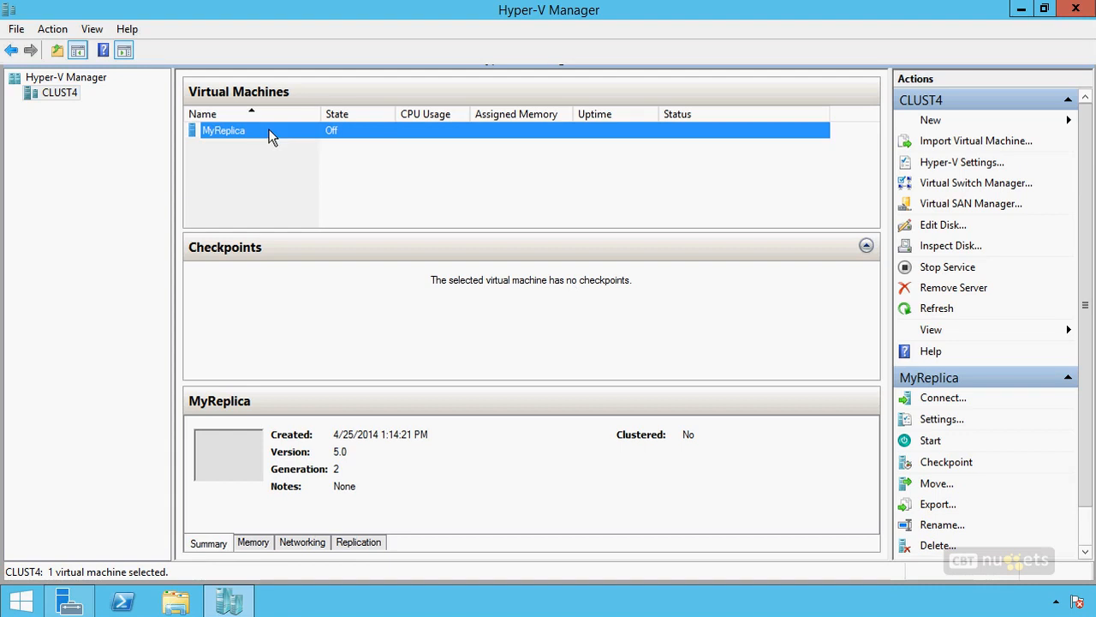
{"action": "right_click", "coordinate": [270, 132]}
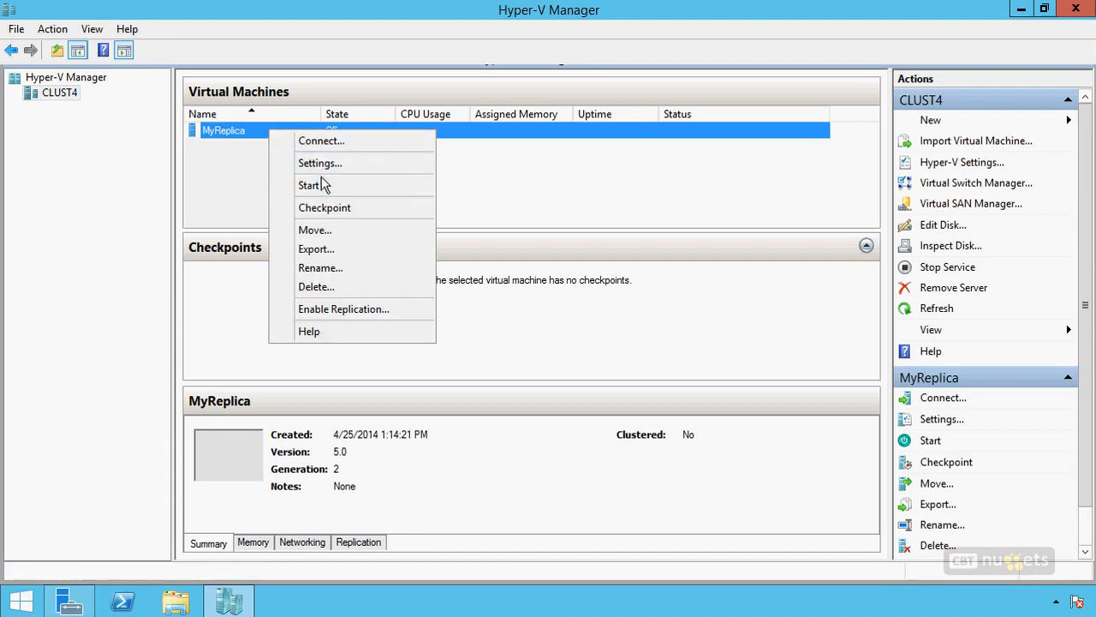
{"action": "left_click", "coordinate": [323, 184]}
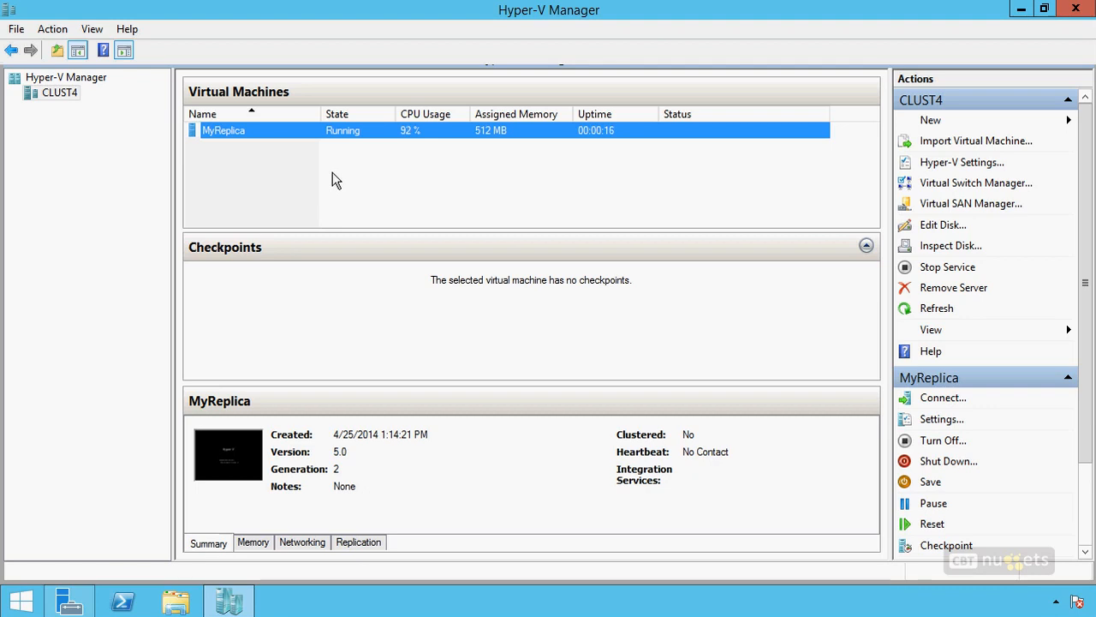
Step: In CLUST4's Hyper-V replication configuration, enable the computer as a Replica server with Kerberos (HTTP) authentication on port 80
{"action": "right_click", "coordinate": [52, 94]}
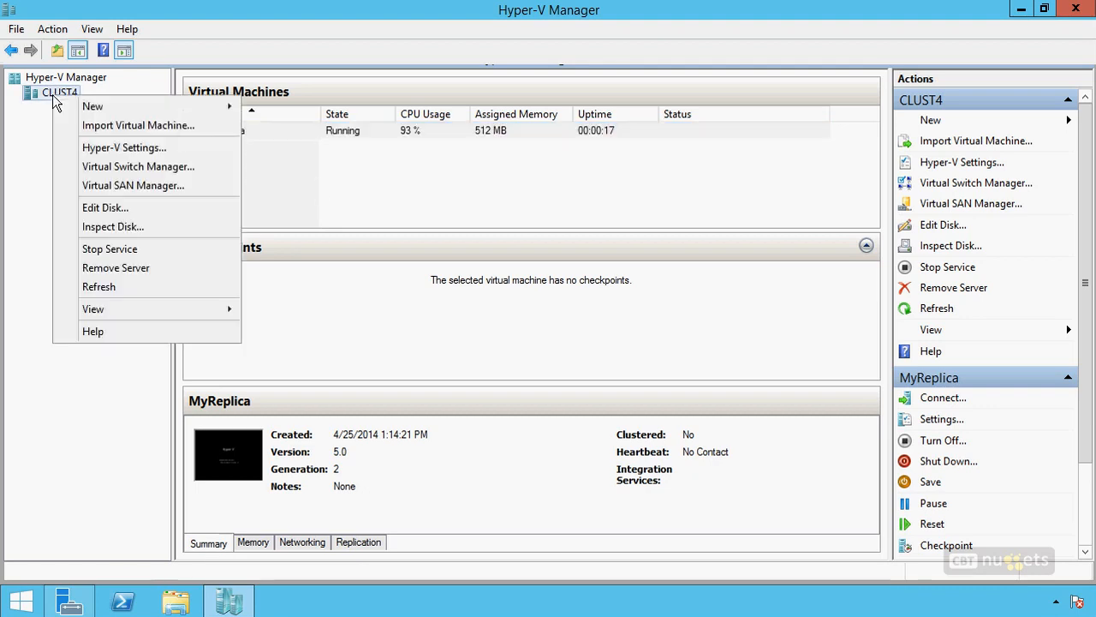
{"action": "left_click", "coordinate": [124, 155]}
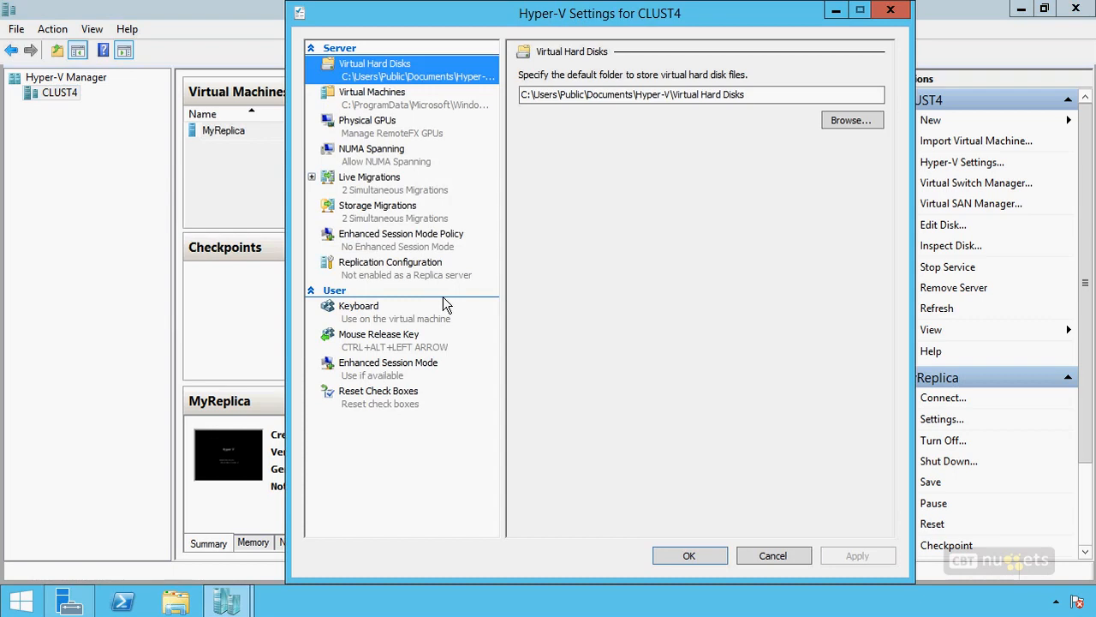
{"action": "left_click", "coordinate": [402, 267]}
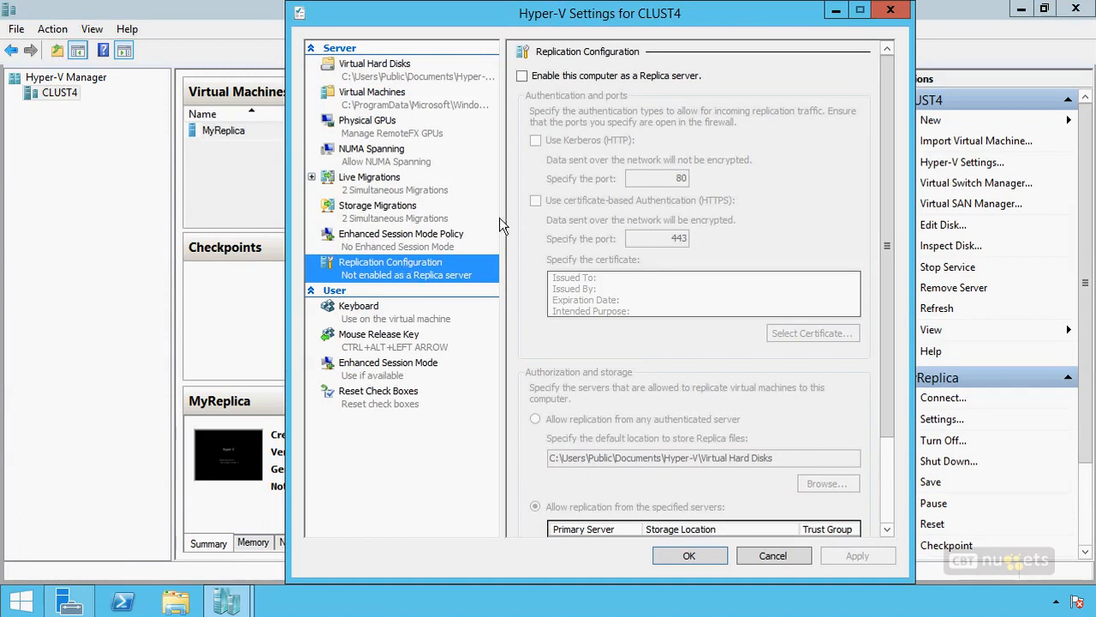
{"action": "left_click", "coordinate": [634, 80]}
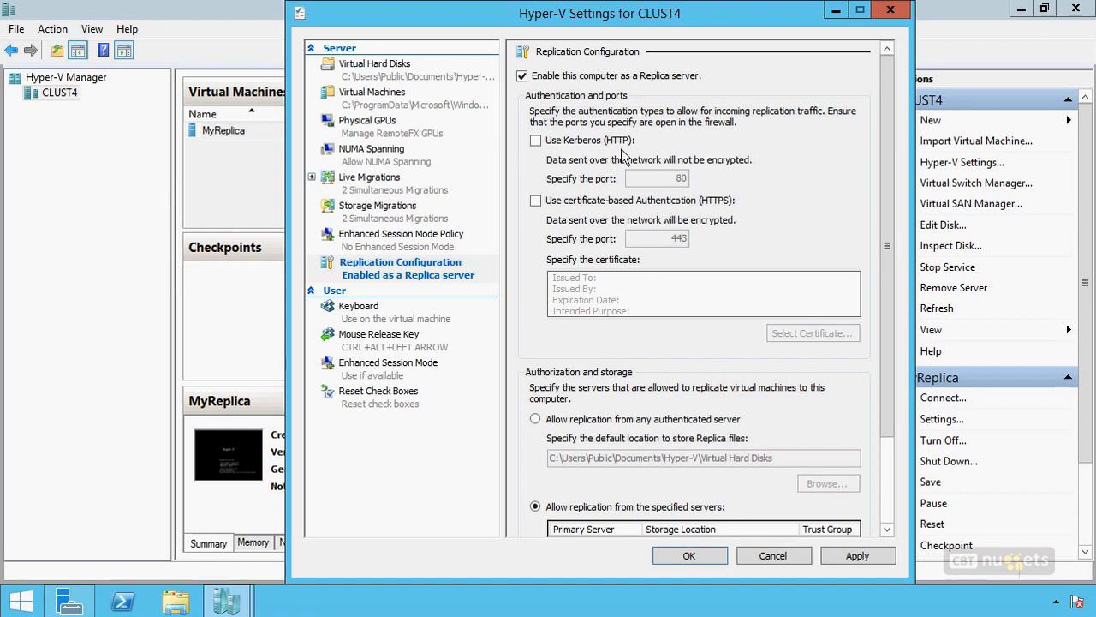
{"action": "left_click", "coordinate": [594, 144]}
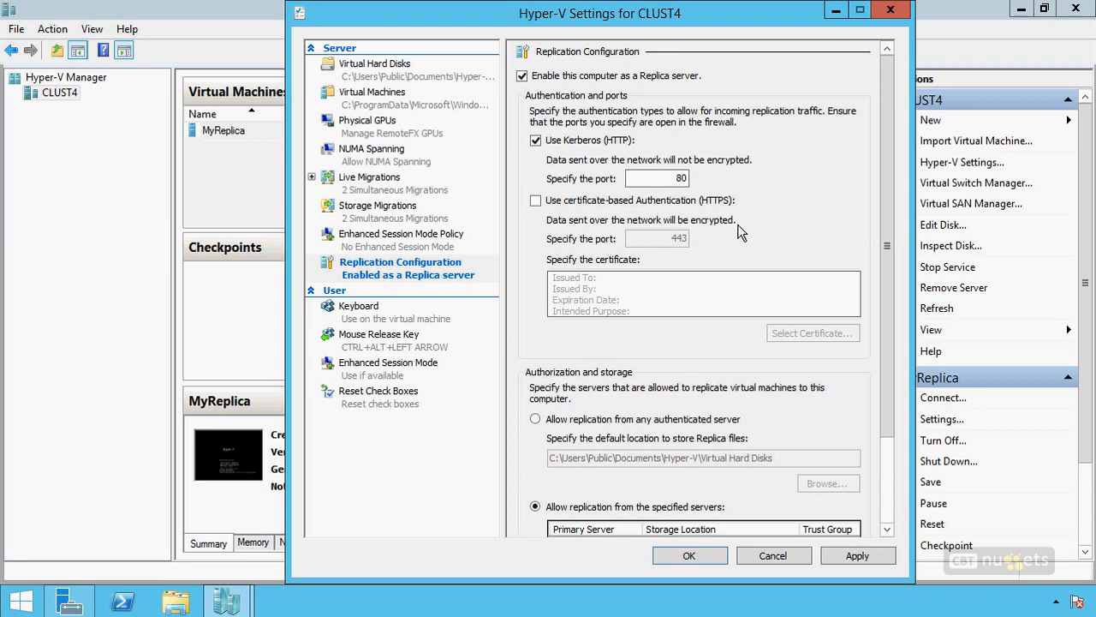
Step: Try to replace Kerberos with certificate-based authentication (HTTPS) and select a certificate for it
{"action": "left_click", "coordinate": [588, 139]}
{"action": "left_click", "coordinate": [593, 200]}
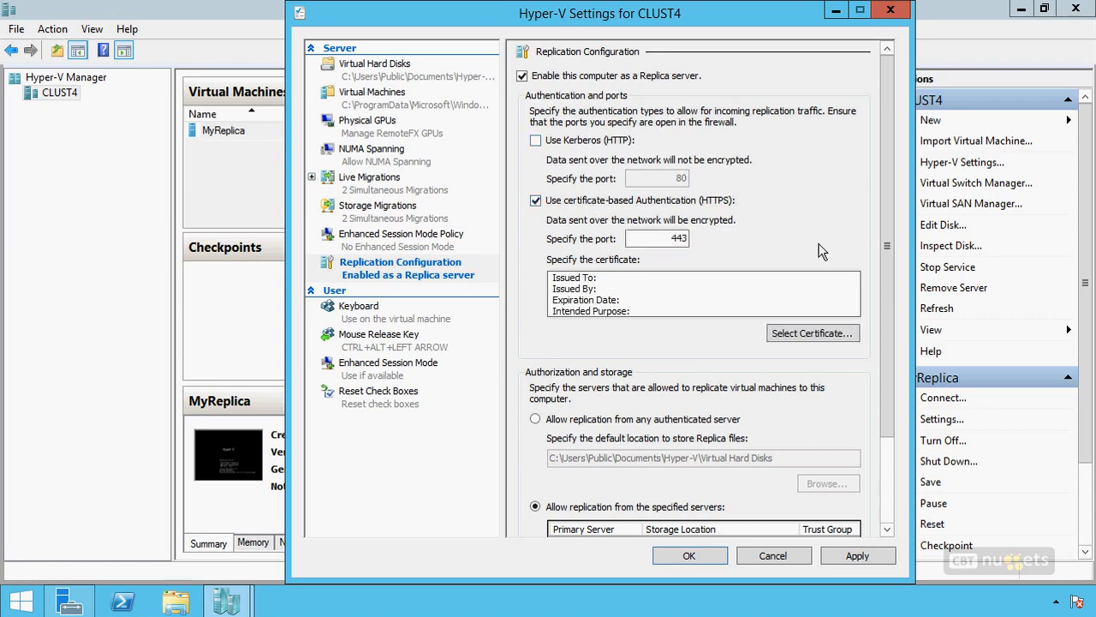
{"action": "left_click", "coordinate": [800, 334]}
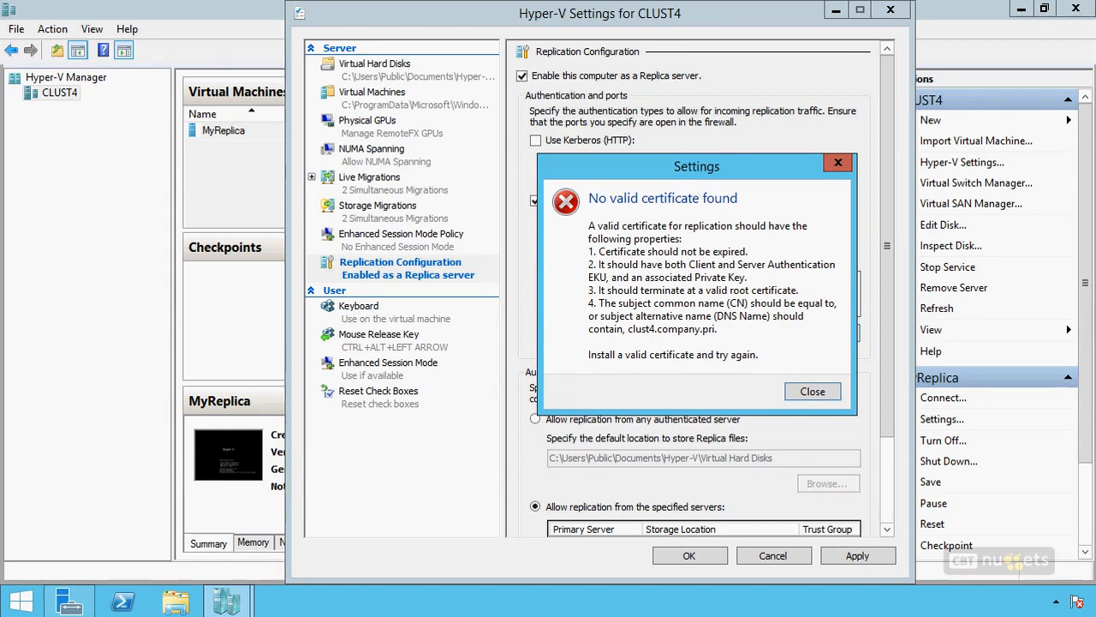
Step: Examine the listed requirements for a valid replication certificate, including the subject name, and dismiss the message
{"action": "mouse_move", "coordinate": [583, 248]}
{"action": "left_mouse_down"}
{"action": "mouse_move", "coordinate": [559, 240]}
{"action": "mouse_move", "coordinate": [555, 273]}
{"action": "left_mouse_up"}
{"action": "left_click_drag", "start_coordinate": [738, 267], "coordinate": [762, 280]}
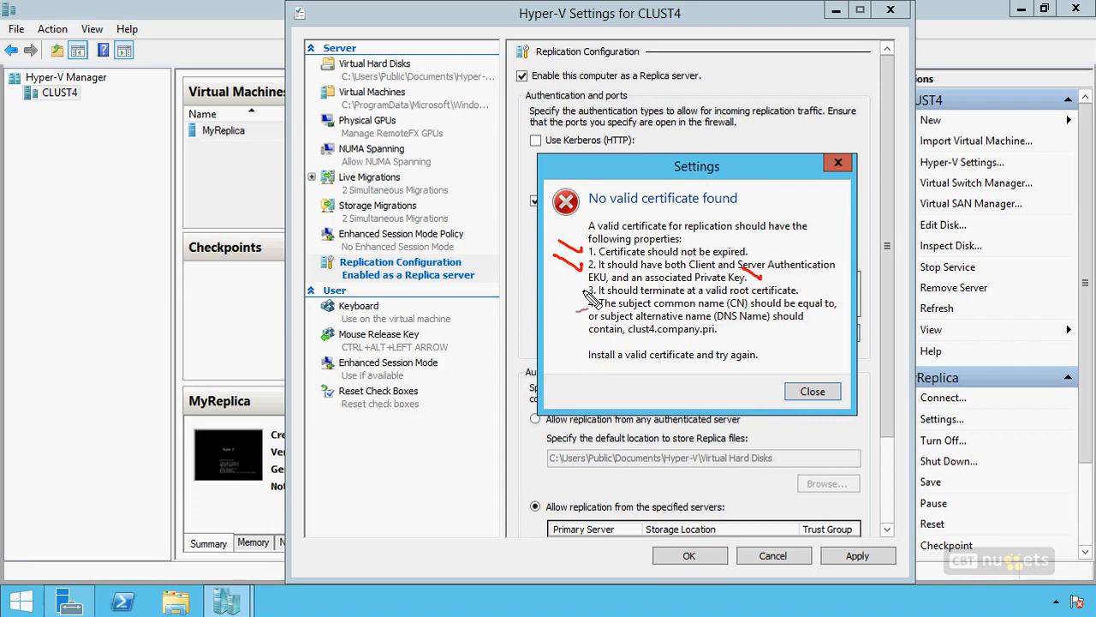
{"action": "left_click_drag", "start_coordinate": [588, 291], "coordinate": [562, 281]}
{"action": "left_click_drag", "start_coordinate": [585, 311], "coordinate": [562, 303]}
{"action": "left_click_drag", "start_coordinate": [713, 340], "coordinate": [656, 341]}
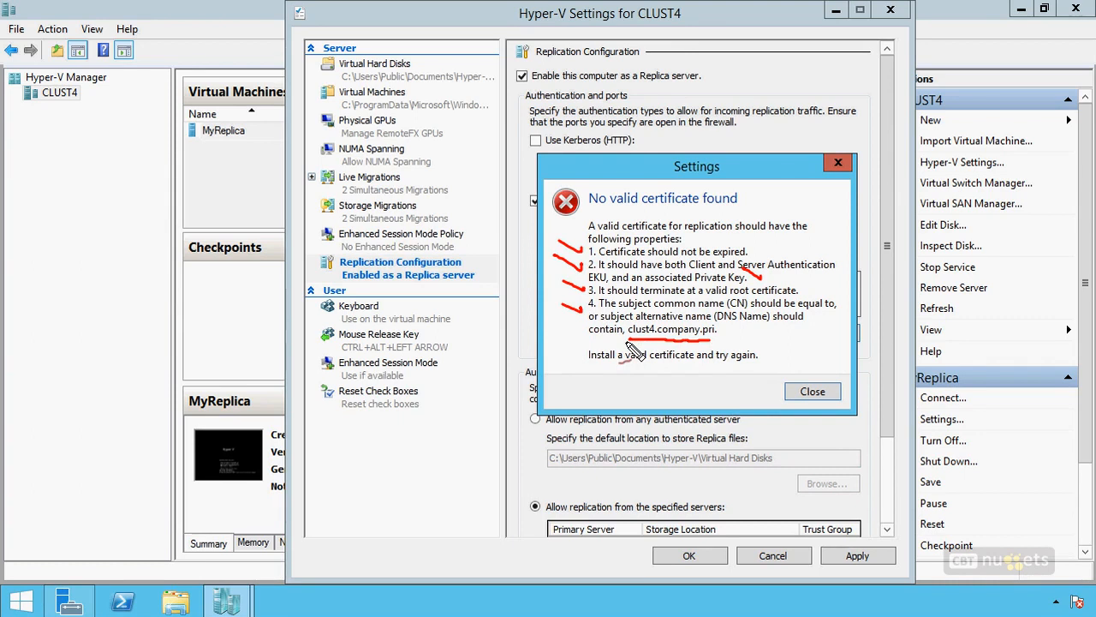
{"action": "mouse_move", "coordinate": [634, 345]}
{"action": "left_mouse_down"}
{"action": "mouse_move", "coordinate": [718, 351]}
{"action": "mouse_move", "coordinate": [728, 330]}
{"action": "mouse_move", "coordinate": [638, 321]}
{"action": "mouse_move", "coordinate": [625, 335]}
{"action": "left_mouse_up"}
{"action": "left_click_drag", "start_coordinate": [666, 385], "coordinate": [678, 381]}
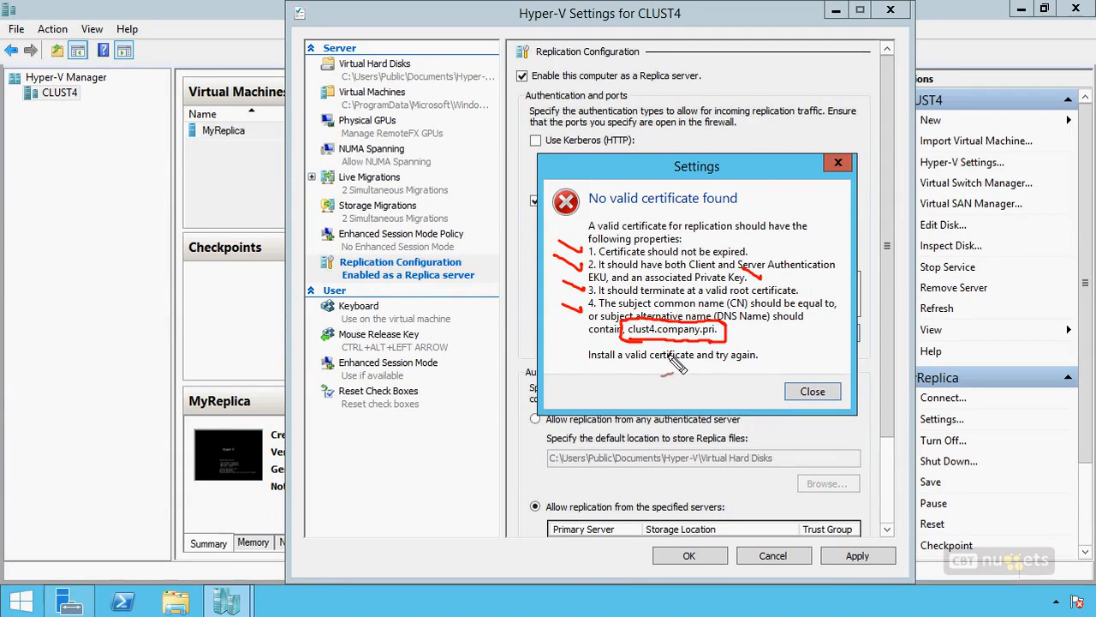
{"action": "key", "text": "Escape"}
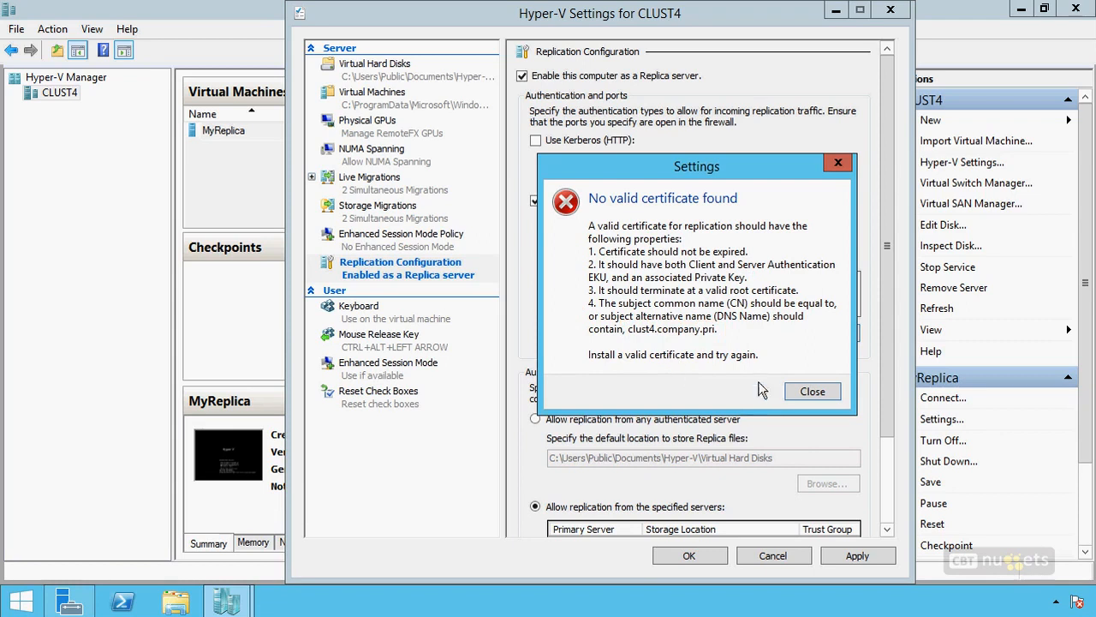
{"action": "left_click", "coordinate": [804, 399]}
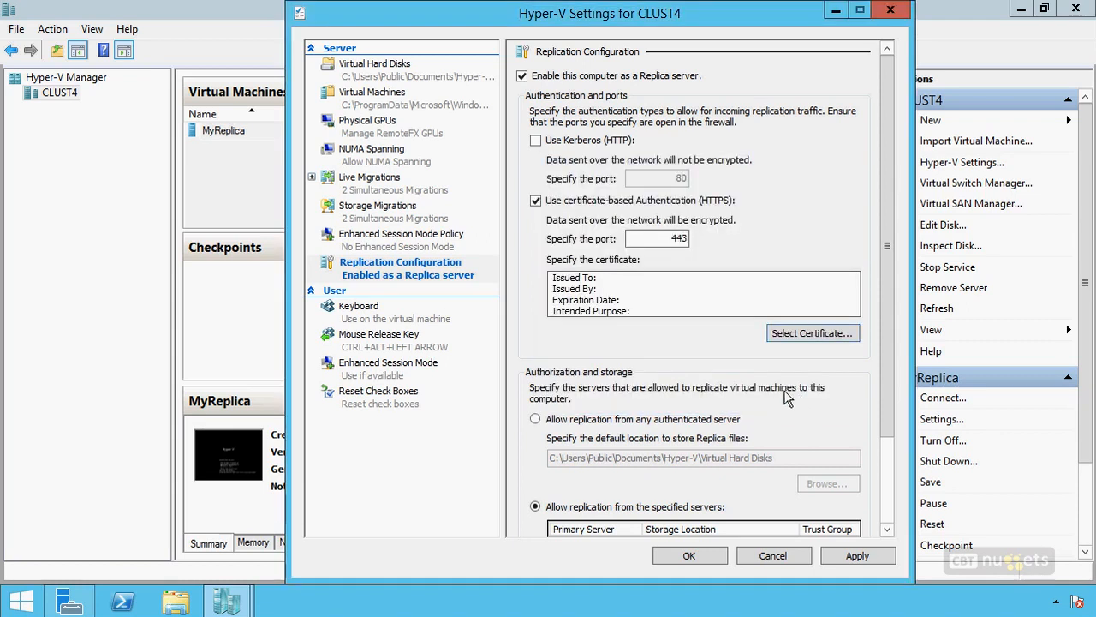
Step: Use Kerberos (HTTP) instead of certificate-based authentication, and allow replication from any authenticated server
{"action": "left_click", "coordinate": [586, 206]}
{"action": "left_click", "coordinate": [612, 147]}
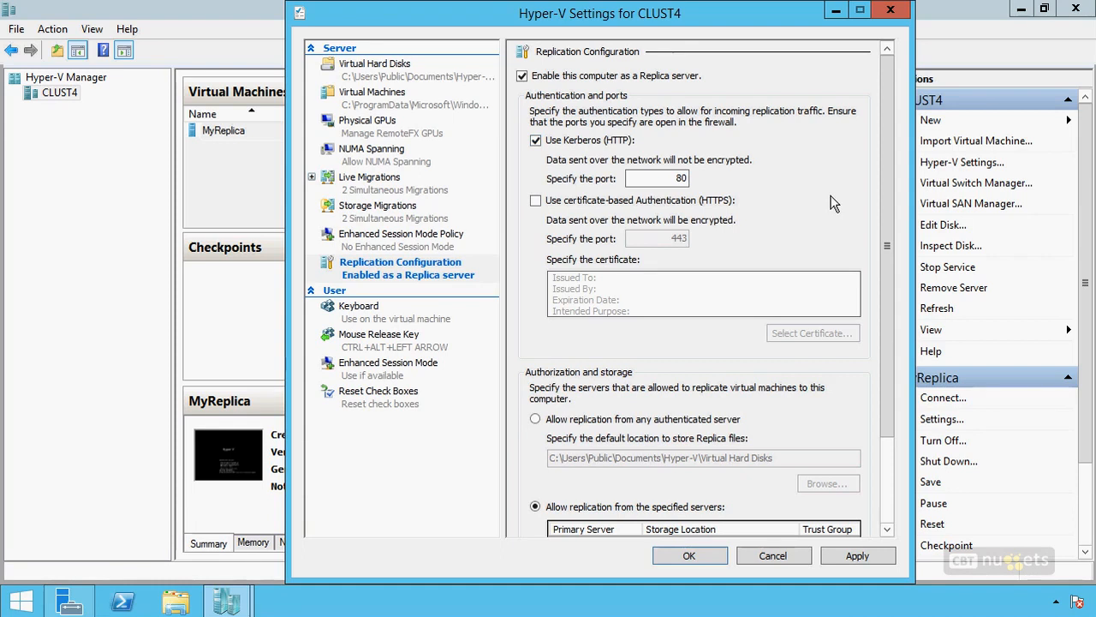
{"action": "left_click_drag", "start_coordinate": [885, 154], "coordinate": [893, 281]}
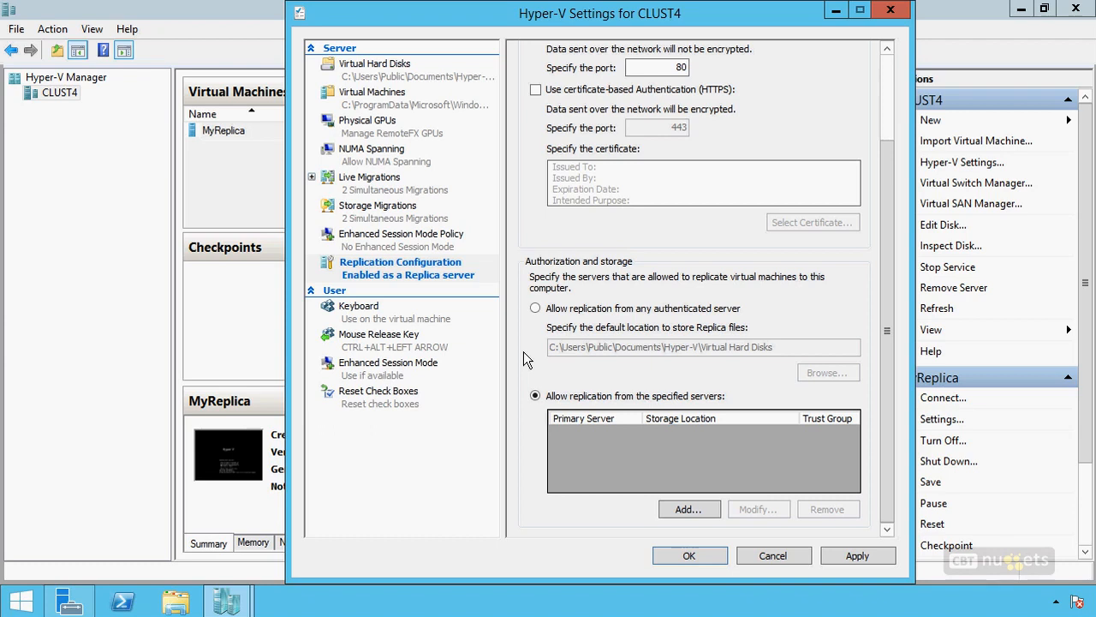
{"action": "left_click", "coordinate": [535, 310]}
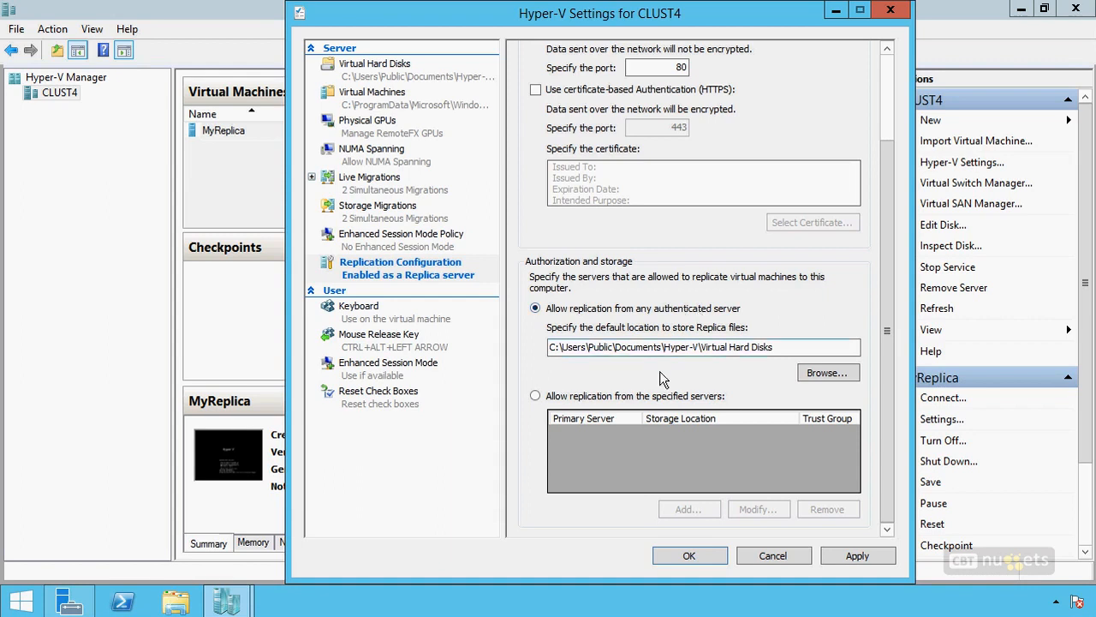
Step: Try restricting replication to specified servers, cancel the new authorization entry, and return to allowing any authenticated server
{"action": "left_click", "coordinate": [653, 398]}
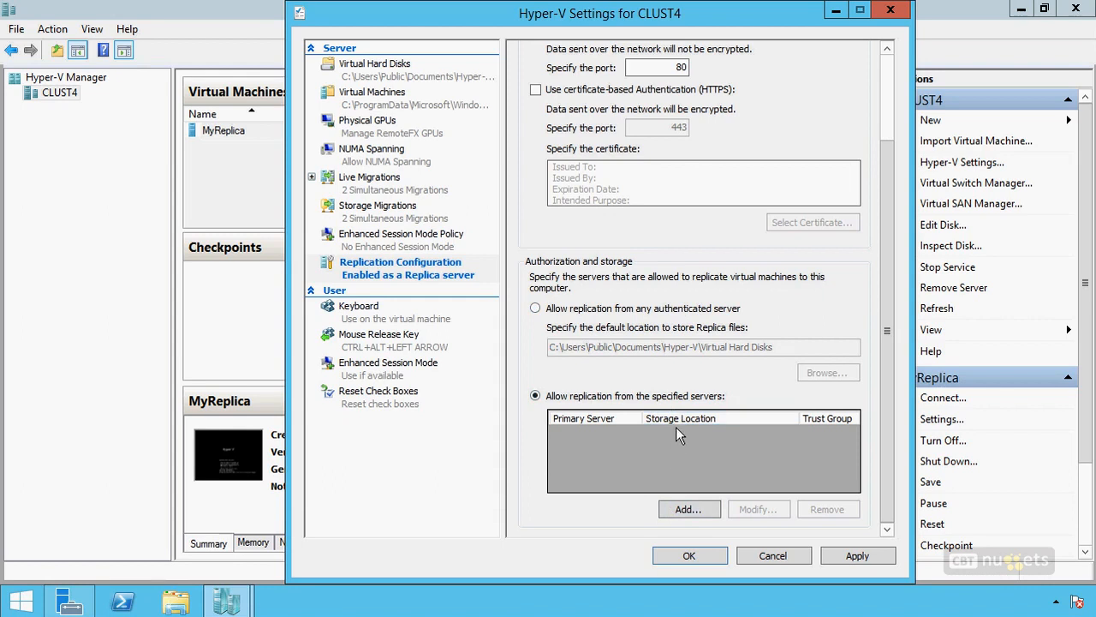
{"action": "left_click", "coordinate": [678, 508]}
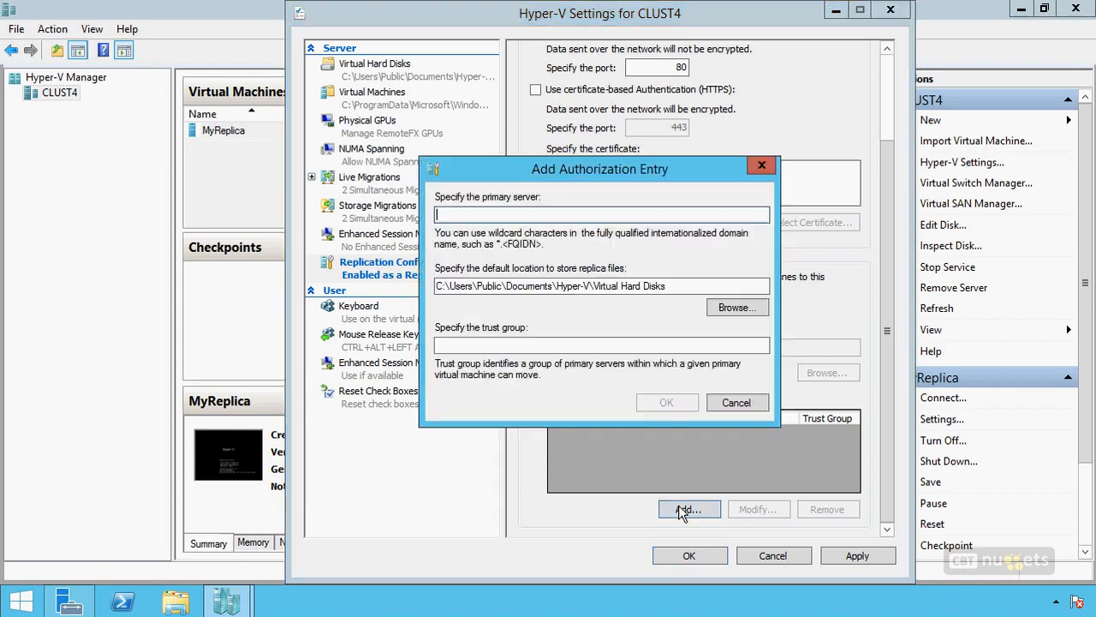
{"action": "left_click", "coordinate": [739, 403]}
{"action": "left_click", "coordinate": [636, 310]}
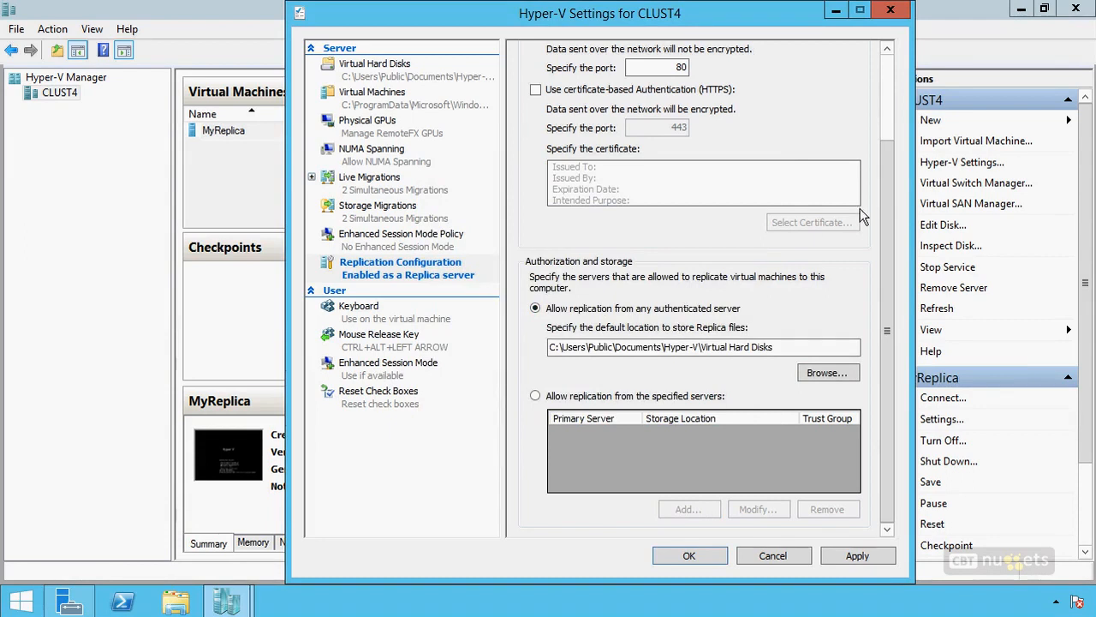
{"action": "left_click_drag", "start_coordinate": [886, 261], "coordinate": [901, 107]}
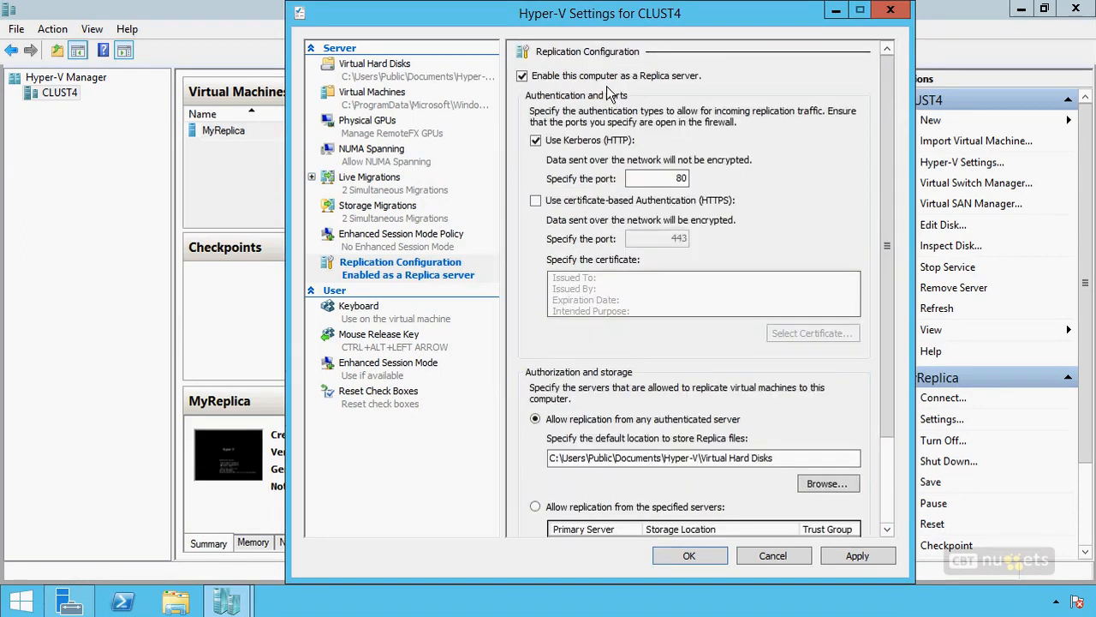
Step: Apply the Replica server configuration on CLUST4 and dismiss the firewall notice
{"action": "left_click", "coordinate": [682, 556]}
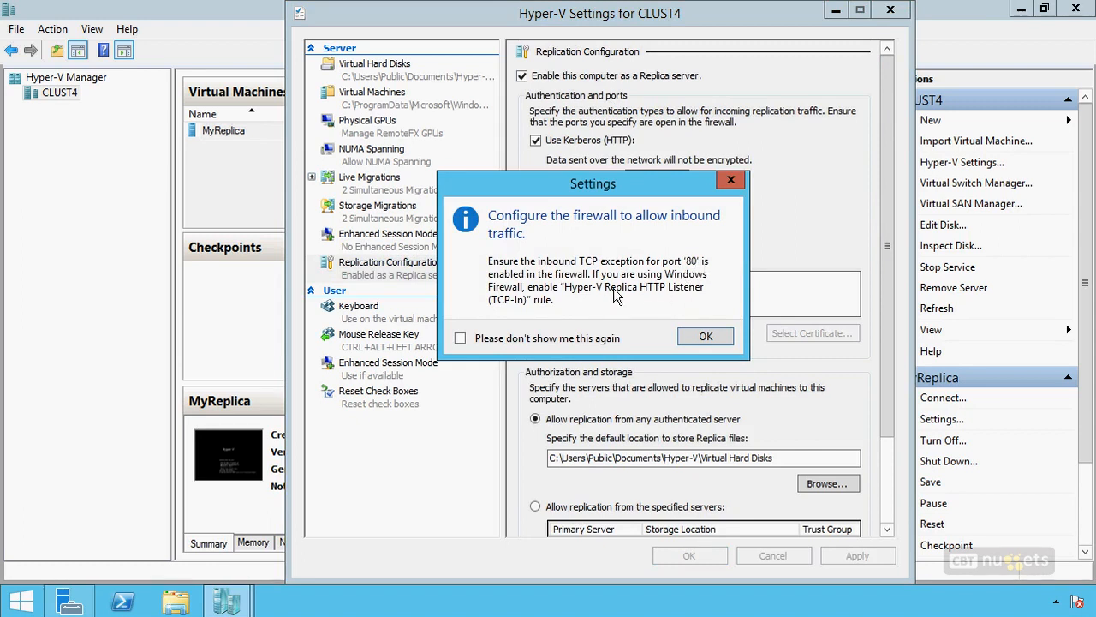
{"action": "left_click", "coordinate": [697, 336]}
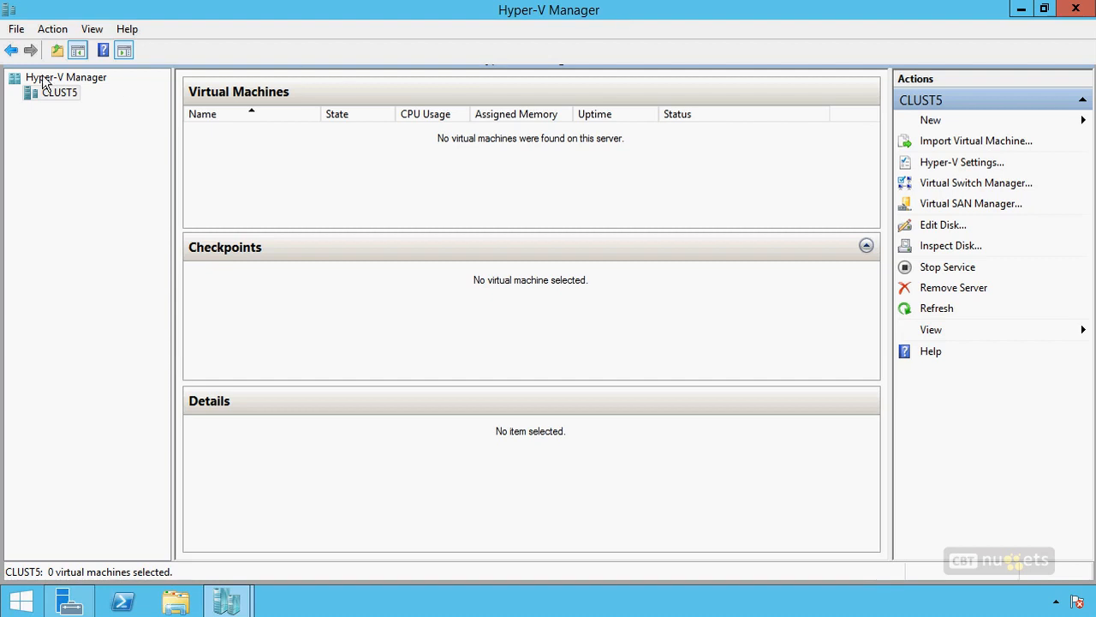
Step: Examine the replication configuration in CLUST5's Hyper-V settings, including authentication and authorization, and close it without changes
{"action": "right_click", "coordinate": [59, 97]}
{"action": "left_click", "coordinate": [103, 145]}
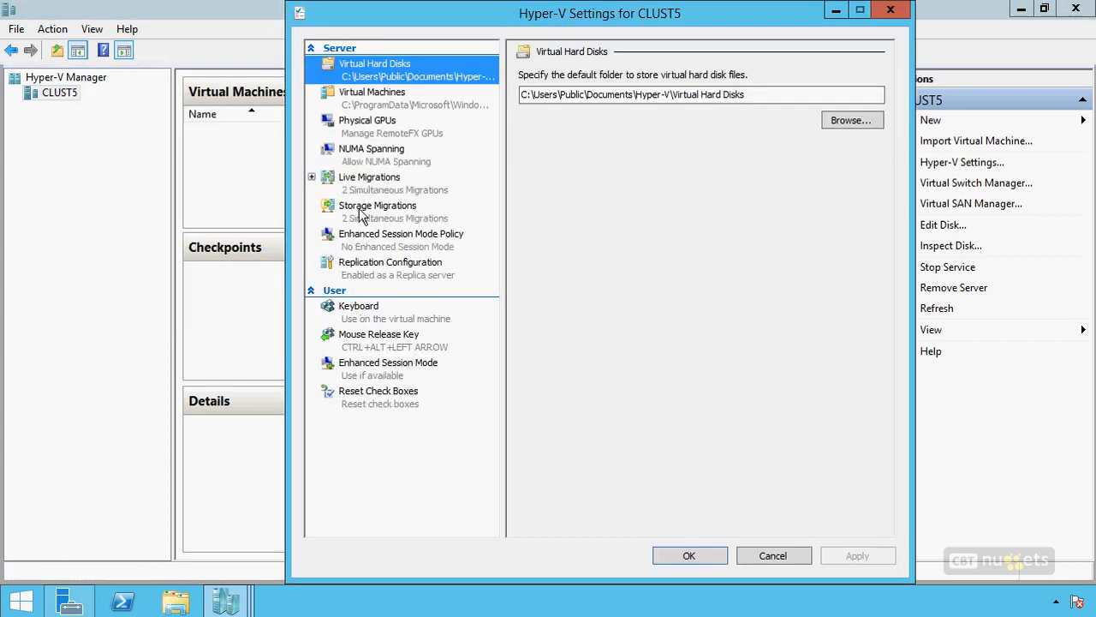
{"action": "left_click", "coordinate": [376, 273]}
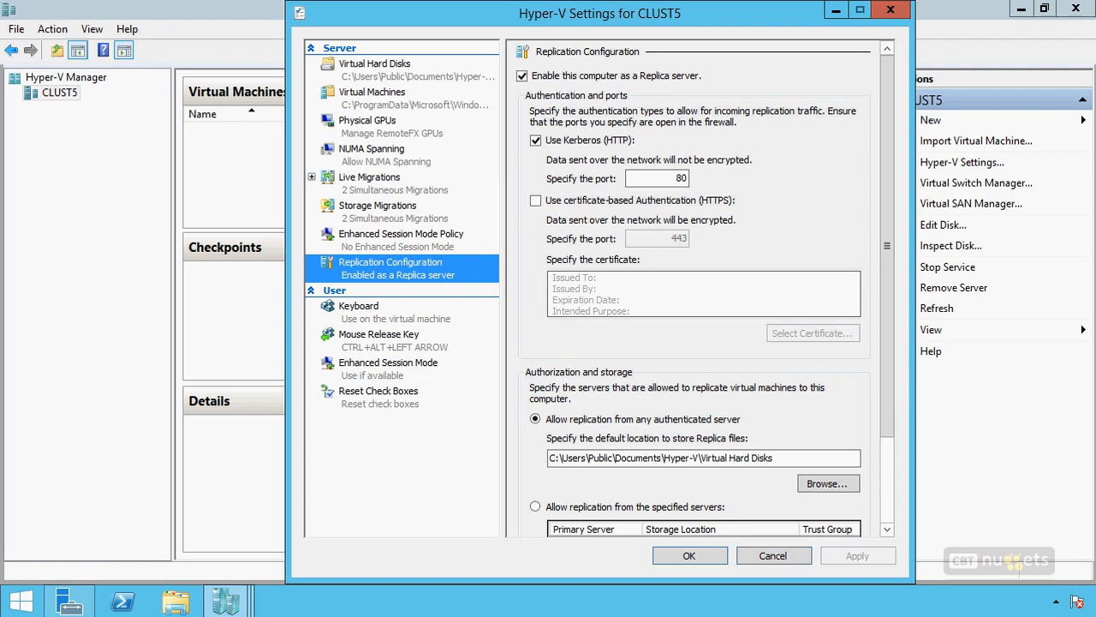
{"action": "mouse_move", "coordinate": [569, 190]}
{"action": "left_mouse_down"}
{"action": "mouse_move", "coordinate": [535, 195]}
{"action": "mouse_move", "coordinate": [579, 345]}
{"action": "left_mouse_up"}
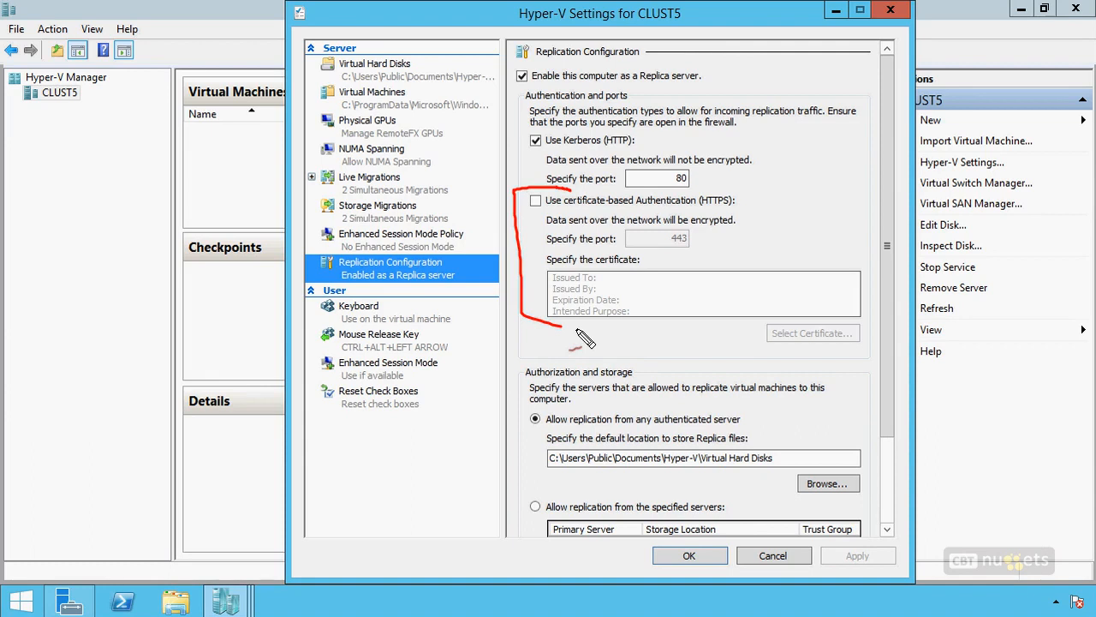
{"action": "key", "text": "Escape"}
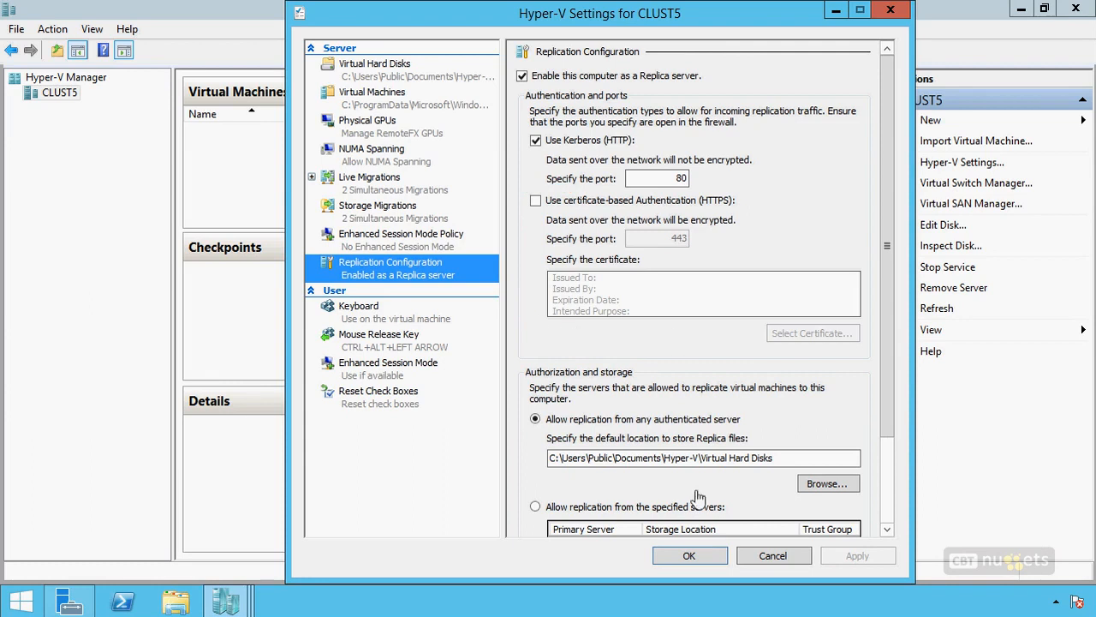
{"action": "left_click", "coordinate": [775, 557]}
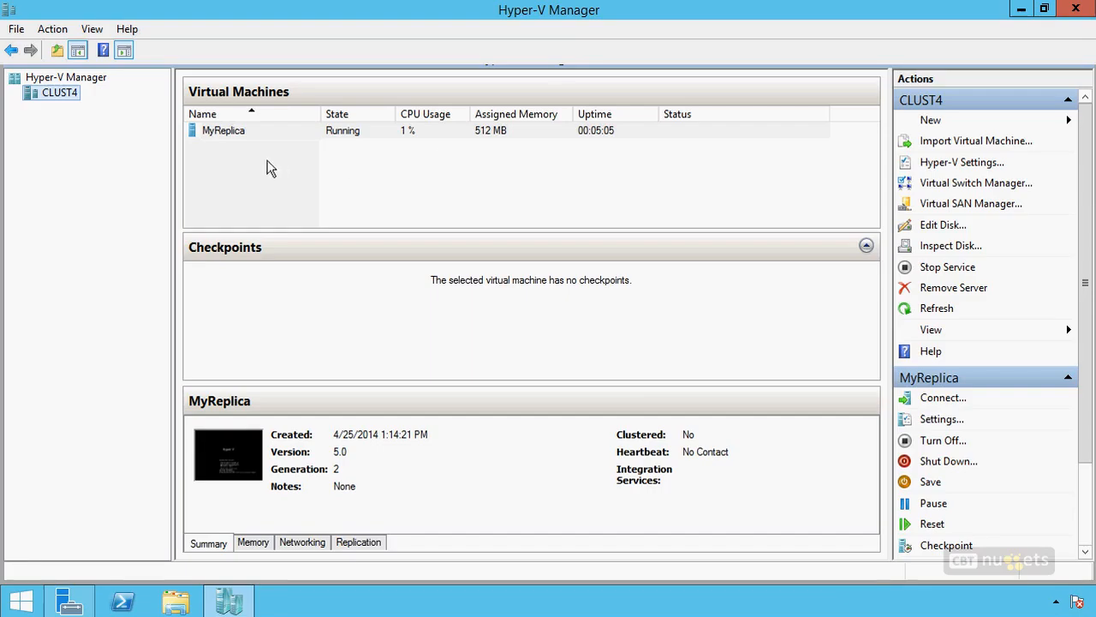
Step: Start enabling replication for the MyReplica virtual machine to clust5.company.pri, keeping Kerberos on port 80, data compression and the MyReplica.vhdx disk
{"action": "left_click", "coordinate": [218, 133]}
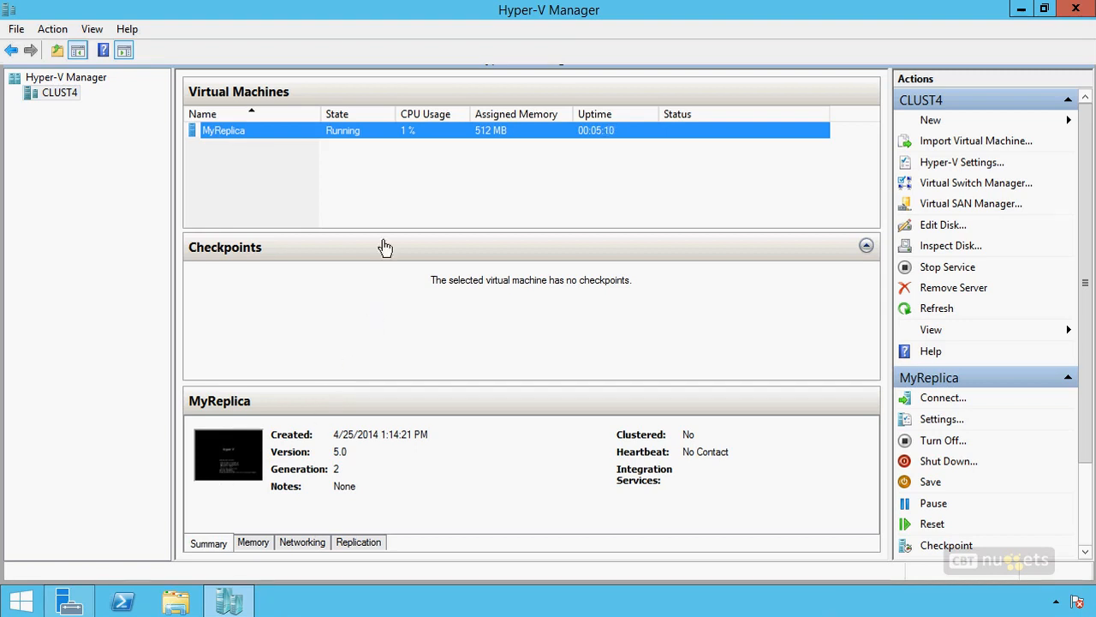
{"action": "right_click", "coordinate": [353, 133]}
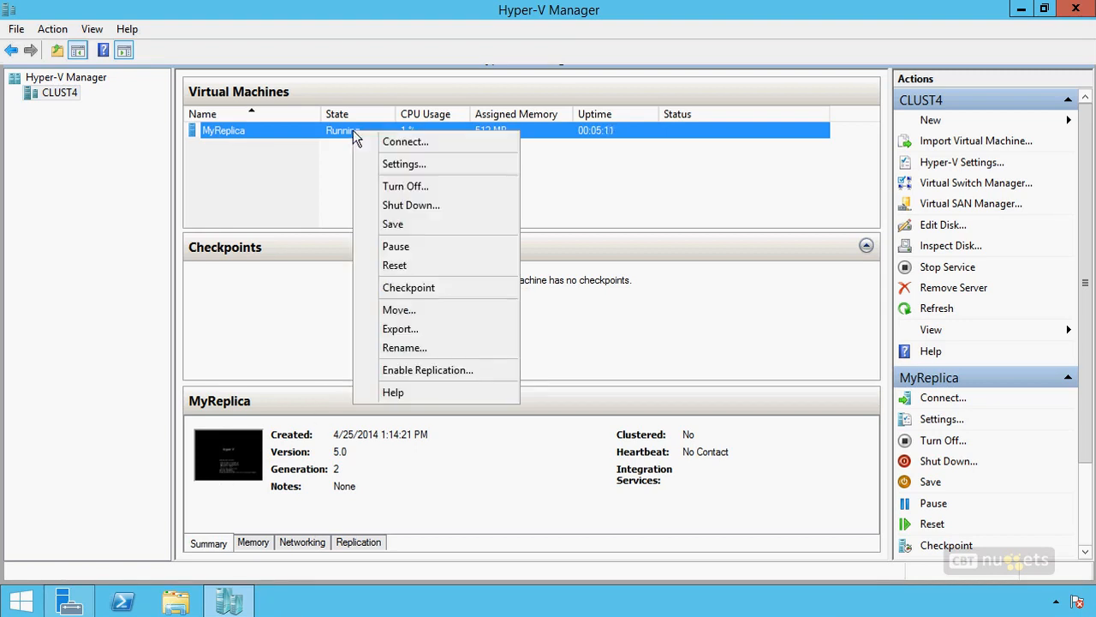
{"action": "left_click", "coordinate": [412, 372]}
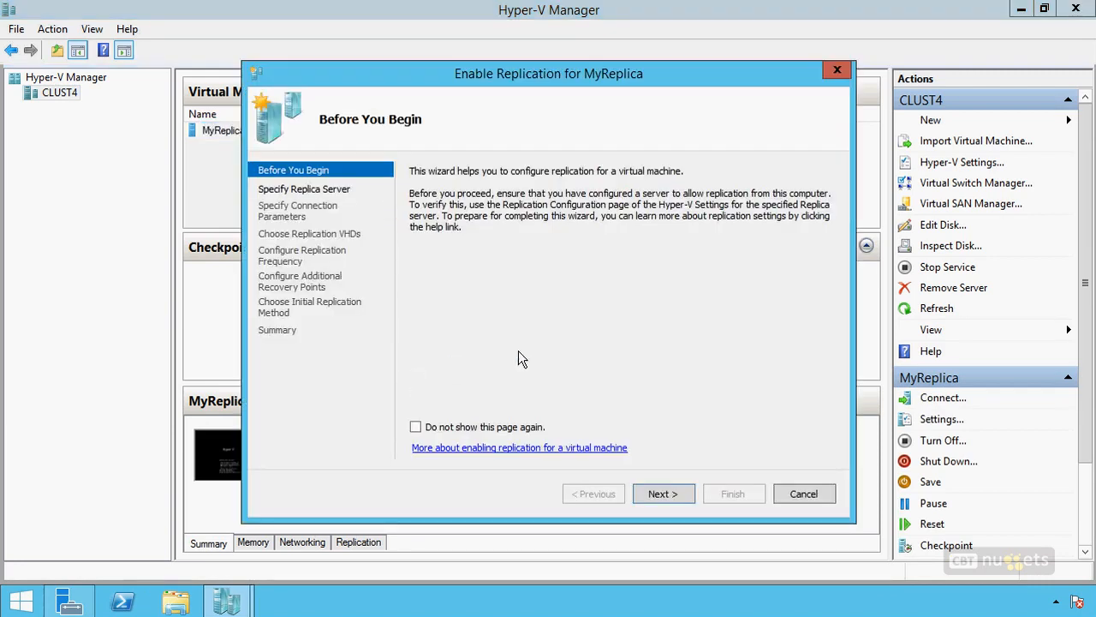
{"action": "left_click", "coordinate": [665, 495]}
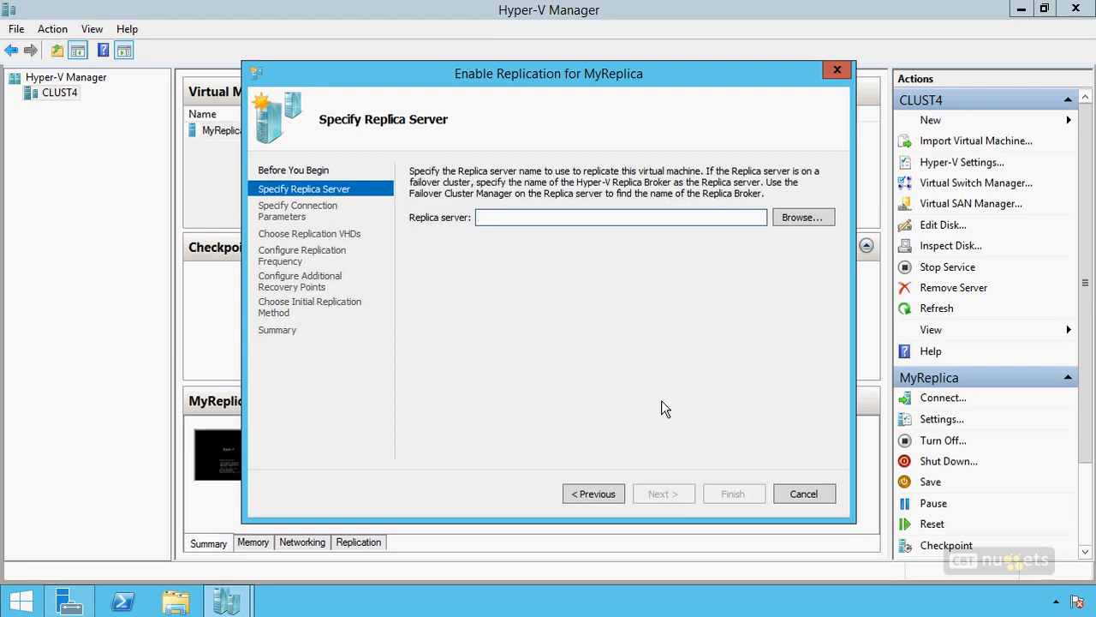
{"action": "type", "text": "clust5.company.pri"}
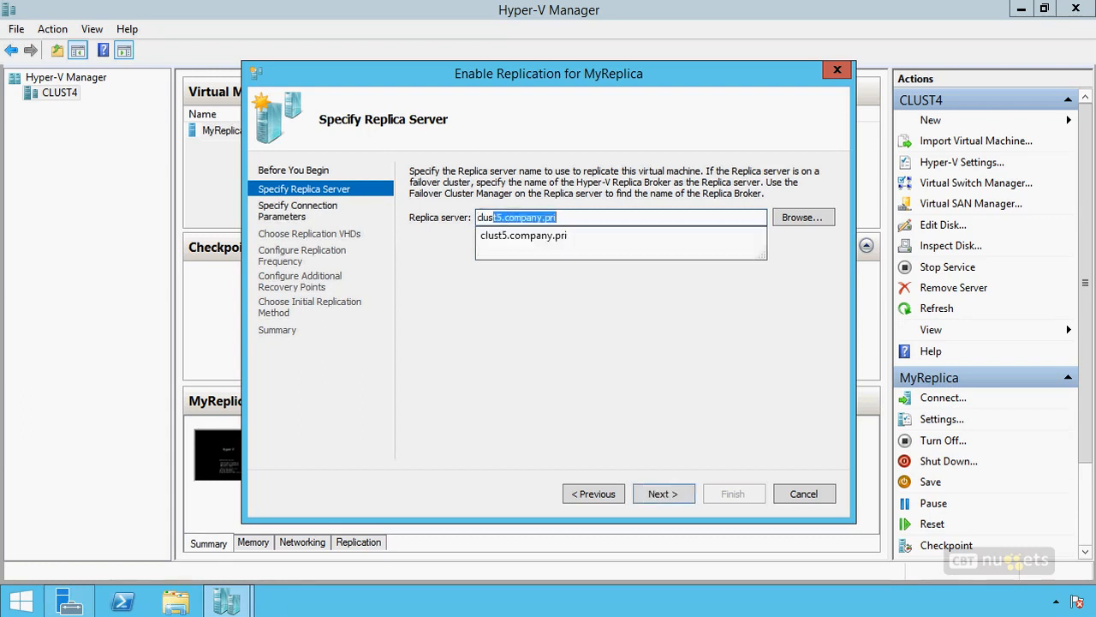
{"action": "key", "text": "Return"}
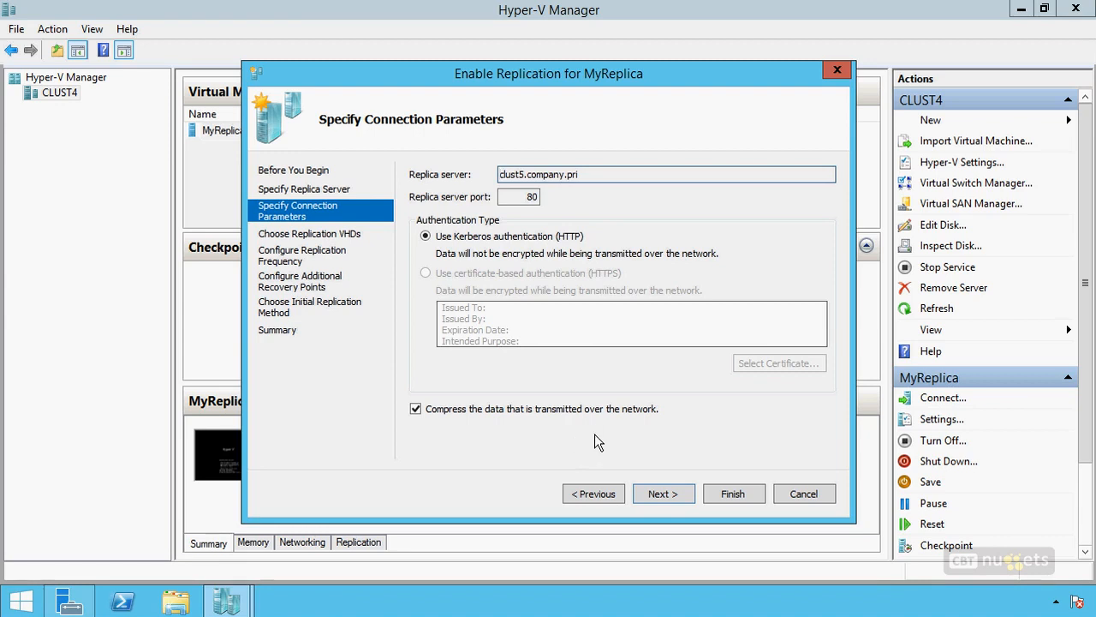
{"action": "left_click", "coordinate": [657, 497]}
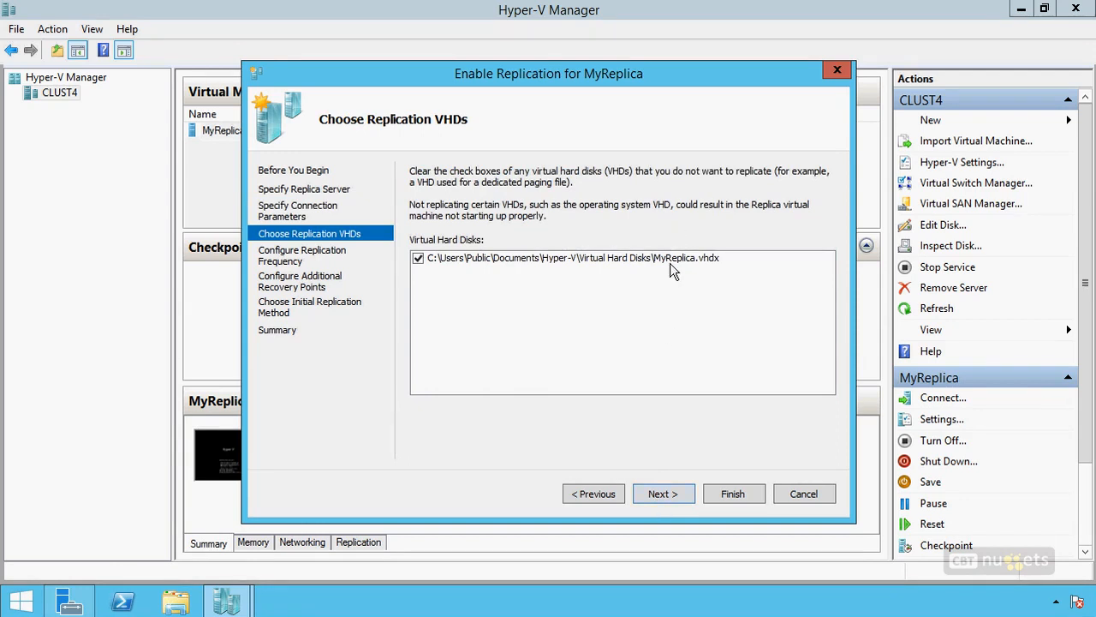
{"action": "left_click", "coordinate": [666, 495]}
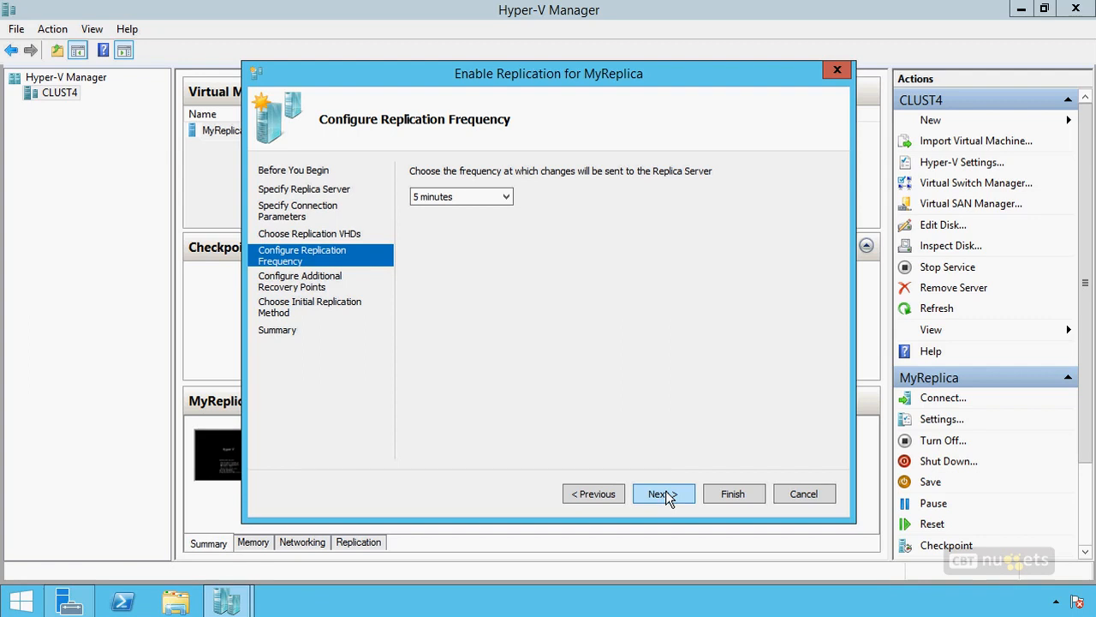
Step: Set the replication frequency to 5 minutes and create additional hourly recovery points with 24 hours of coverage
{"action": "left_click", "coordinate": [506, 197]}
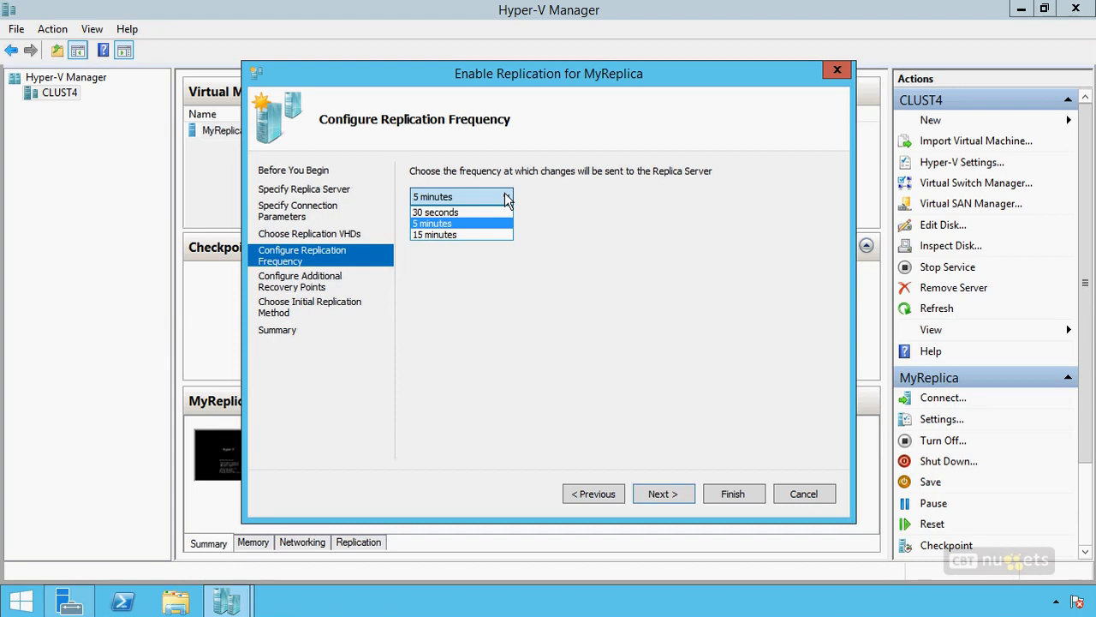
{"action": "left_click", "coordinate": [431, 222]}
{"action": "left_click", "coordinate": [664, 495]}
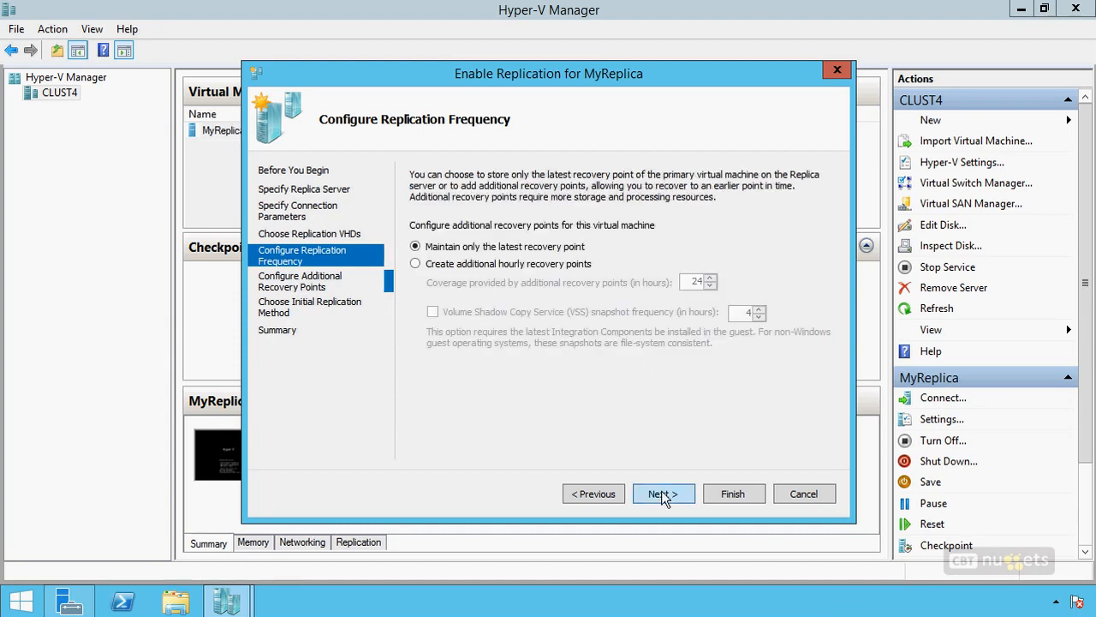
{"action": "left_click", "coordinate": [511, 265]}
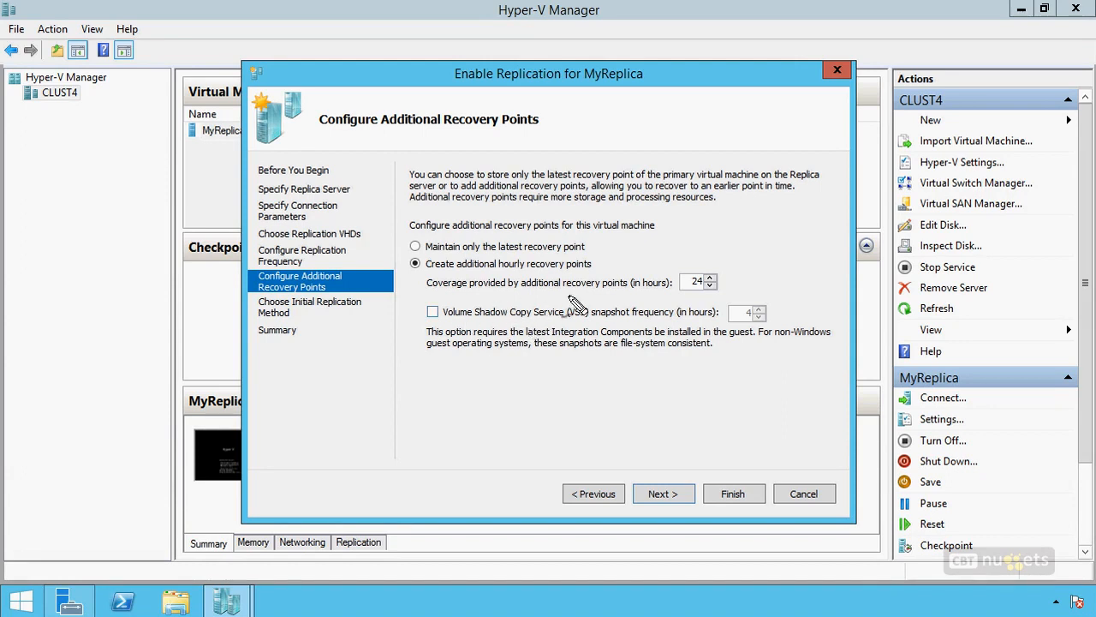
{"action": "mouse_move", "coordinate": [600, 295]}
{"action": "left_mouse_down"}
{"action": "mouse_move", "coordinate": [503, 298]}
{"action": "mouse_move", "coordinate": [412, 370]}
{"action": "mouse_move", "coordinate": [685, 382]}
{"action": "mouse_move", "coordinate": [846, 310]}
{"action": "mouse_move", "coordinate": [549, 305]}
{"action": "left_mouse_up"}
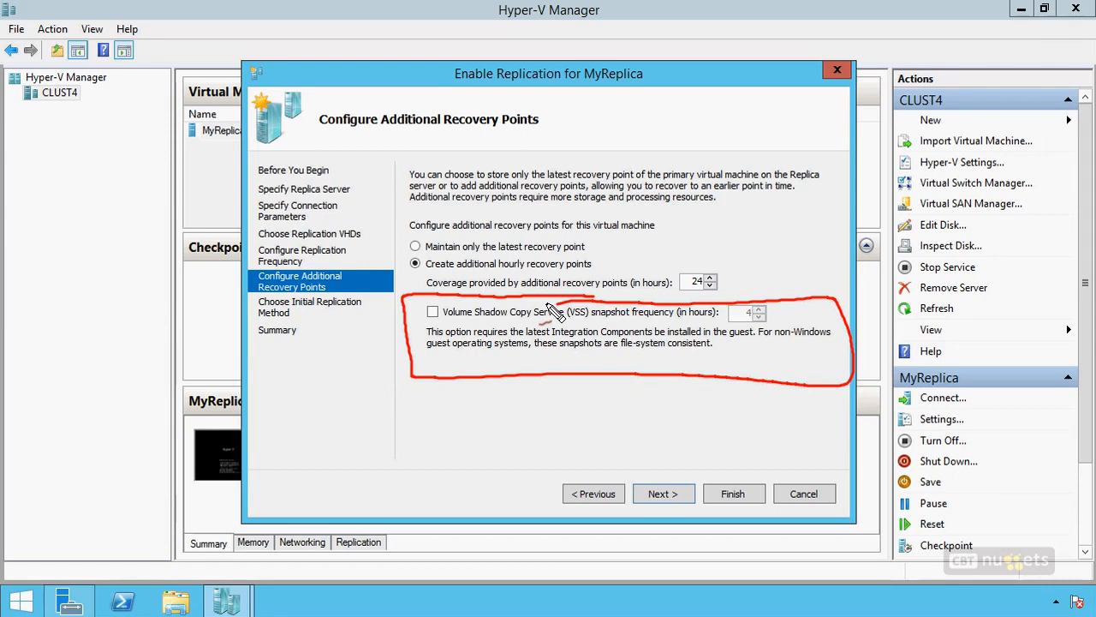
{"action": "mouse_move", "coordinate": [497, 389]}
{"action": "left_mouse_down"}
{"action": "mouse_move", "coordinate": [484, 411]}
{"action": "mouse_move", "coordinate": [507, 403]}
{"action": "mouse_move", "coordinate": [541, 420]}
{"action": "mouse_move", "coordinate": [604, 409]}
{"action": "mouse_move", "coordinate": [509, 443]}
{"action": "mouse_move", "coordinate": [532, 442]}
{"action": "mouse_move", "coordinate": [514, 467]}
{"action": "mouse_move", "coordinate": [541, 475]}
{"action": "mouse_move", "coordinate": [556, 464]}
{"action": "left_mouse_up"}
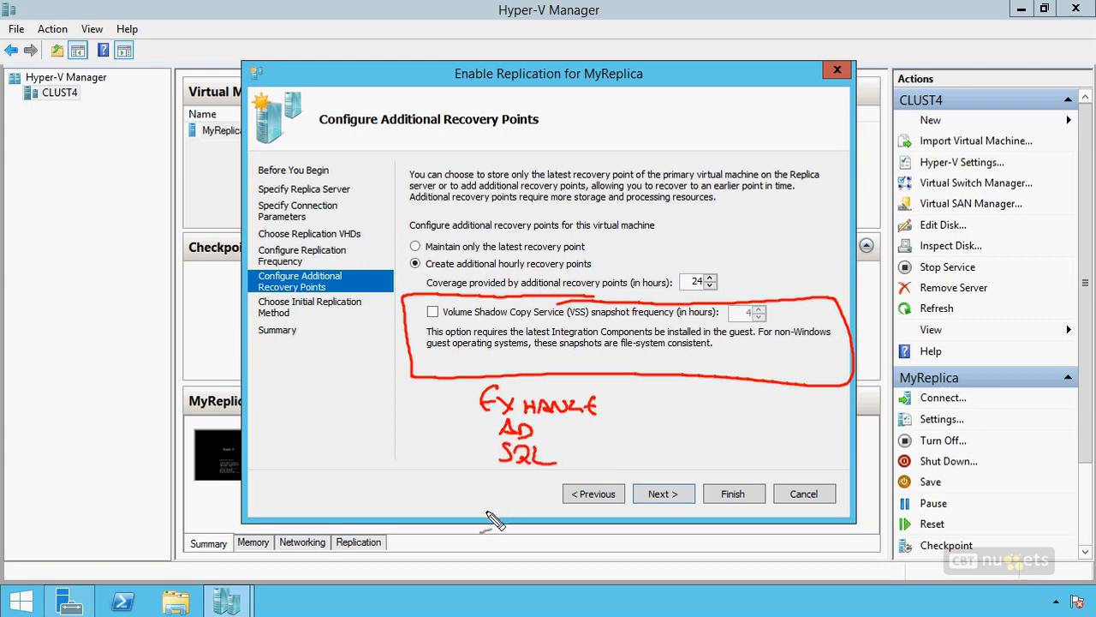
{"action": "mouse_move", "coordinate": [464, 397]}
{"action": "left_mouse_down"}
{"action": "mouse_move", "coordinate": [467, 507]}
{"action": "mouse_move", "coordinate": [501, 505]}
{"action": "left_mouse_up"}
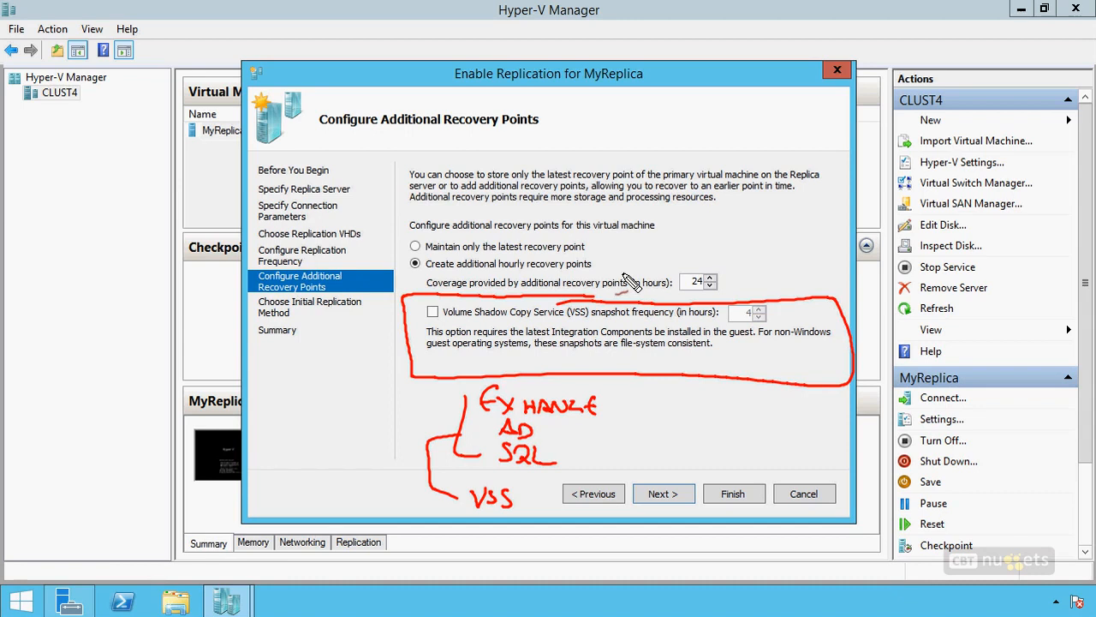
{"action": "mouse_move", "coordinate": [358, 339]}
{"action": "left_mouse_down"}
{"action": "mouse_move", "coordinate": [425, 339]}
{"action": "mouse_move", "coordinate": [415, 349]}
{"action": "left_mouse_up"}
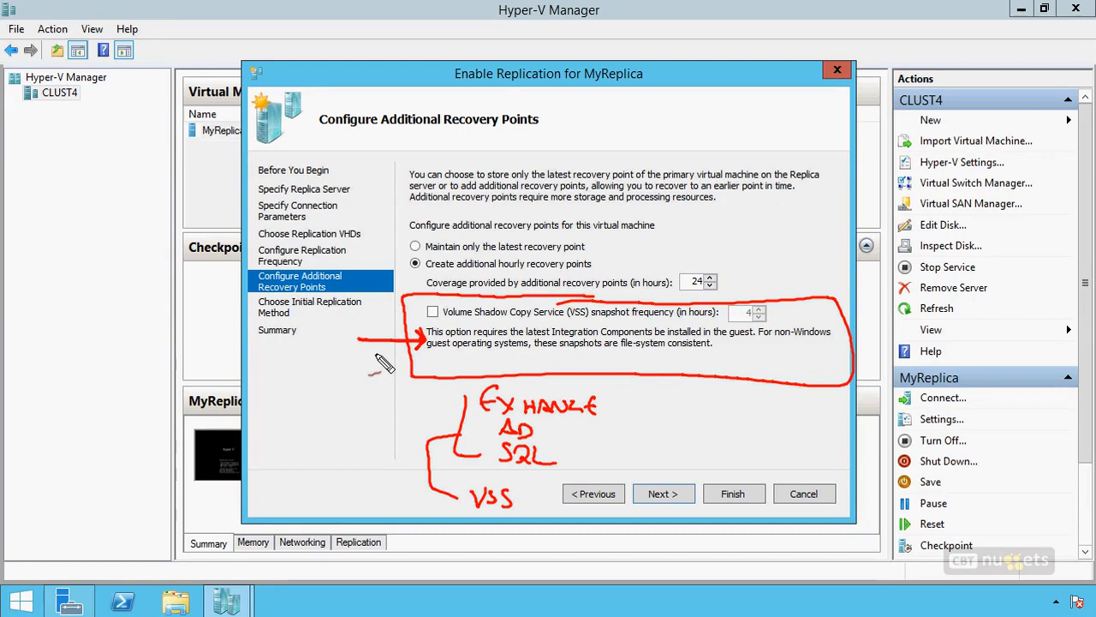
{"action": "left_click_drag", "start_coordinate": [463, 375], "coordinate": [460, 416]}
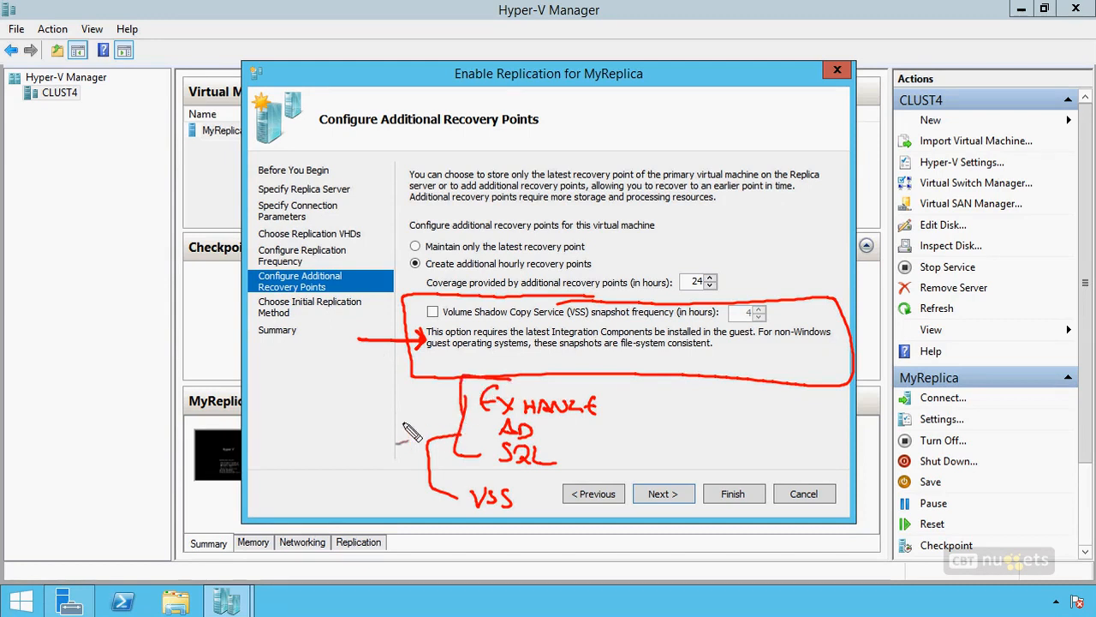
{"action": "mouse_move", "coordinate": [390, 410]}
{"action": "left_mouse_down"}
{"action": "mouse_move", "coordinate": [455, 416]}
{"action": "mouse_move", "coordinate": [441, 426]}
{"action": "left_mouse_up"}
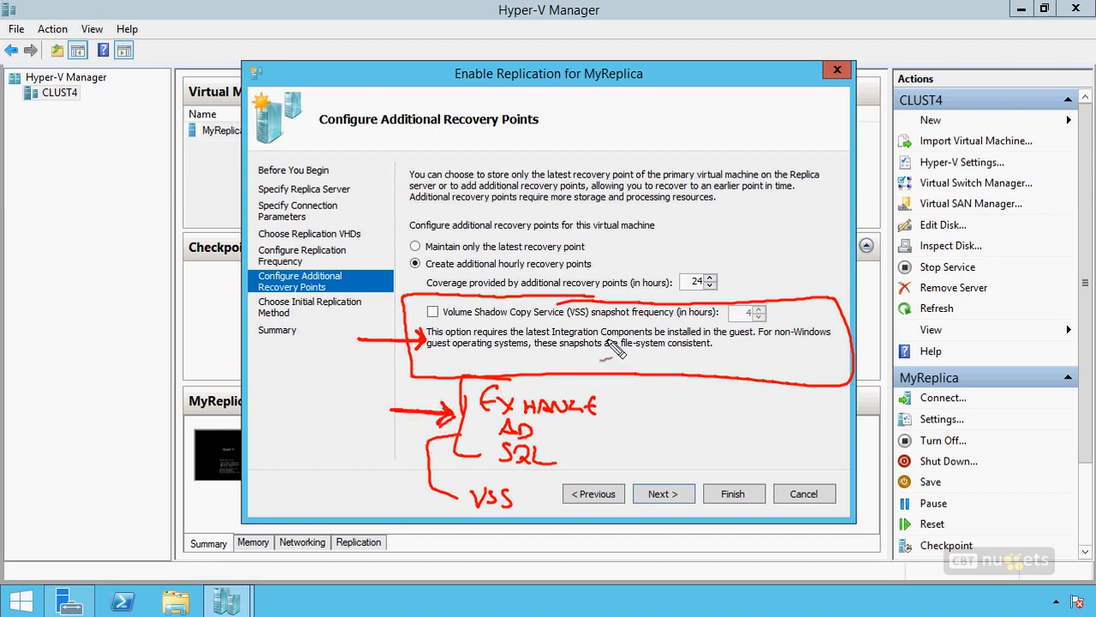
{"action": "mouse_move", "coordinate": [449, 301]}
{"action": "left_mouse_down"}
{"action": "mouse_move", "coordinate": [433, 319]}
{"action": "mouse_move", "coordinate": [423, 303]}
{"action": "left_mouse_up"}
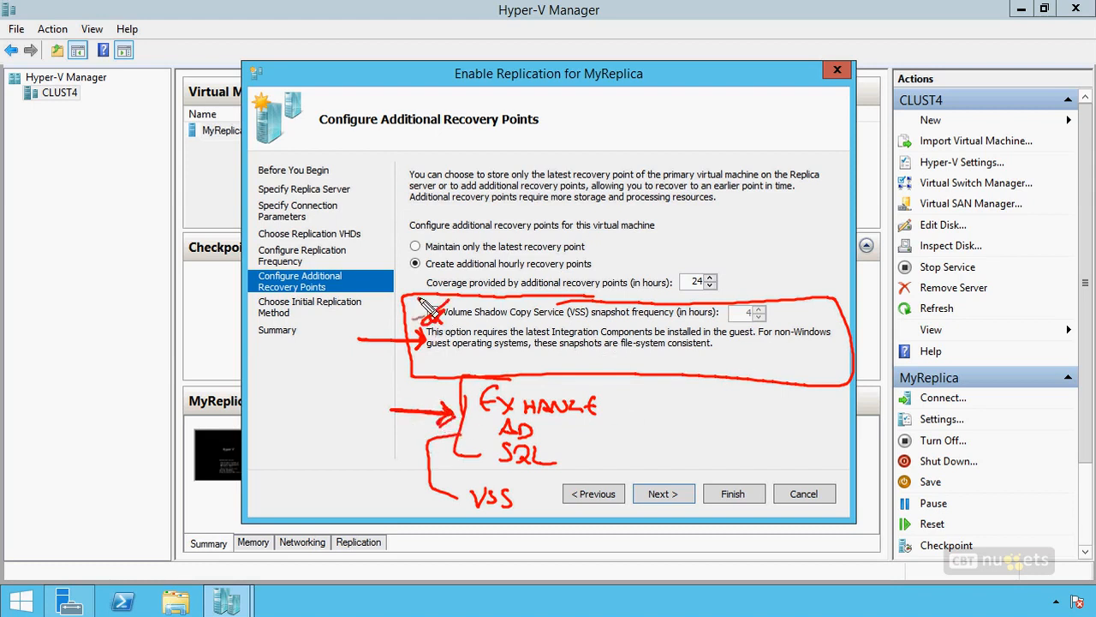
{"action": "key", "text": "Escape"}
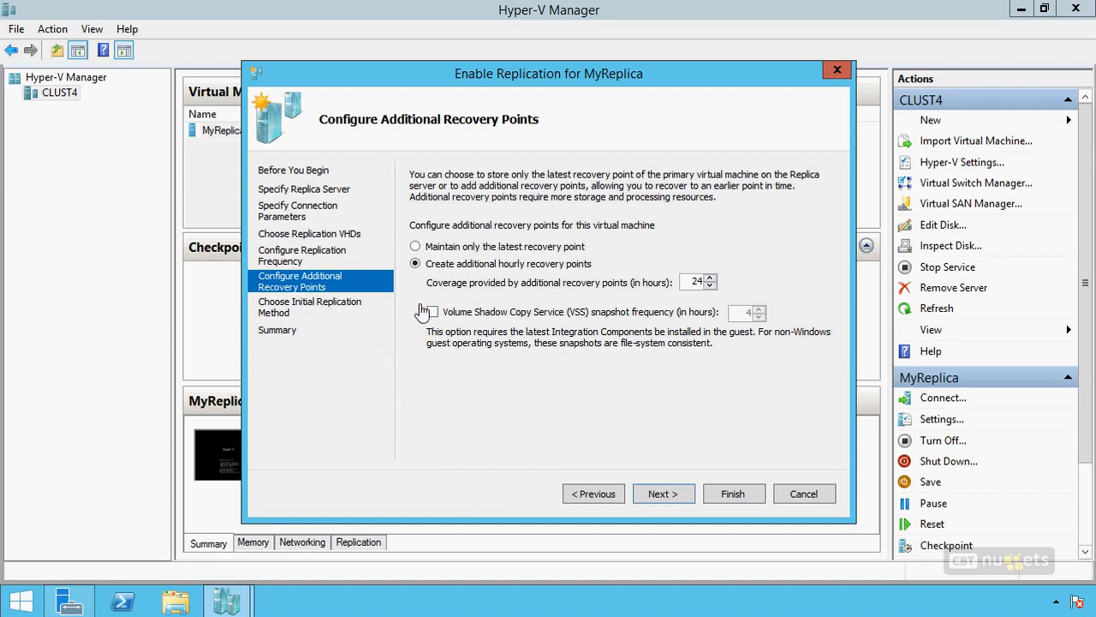
Step: Enable Volume Shadow Copy Service snapshots every 4 hours and continue to the initial replication method
{"action": "left_click", "coordinate": [434, 311]}
{"action": "left_click", "coordinate": [663, 493]}
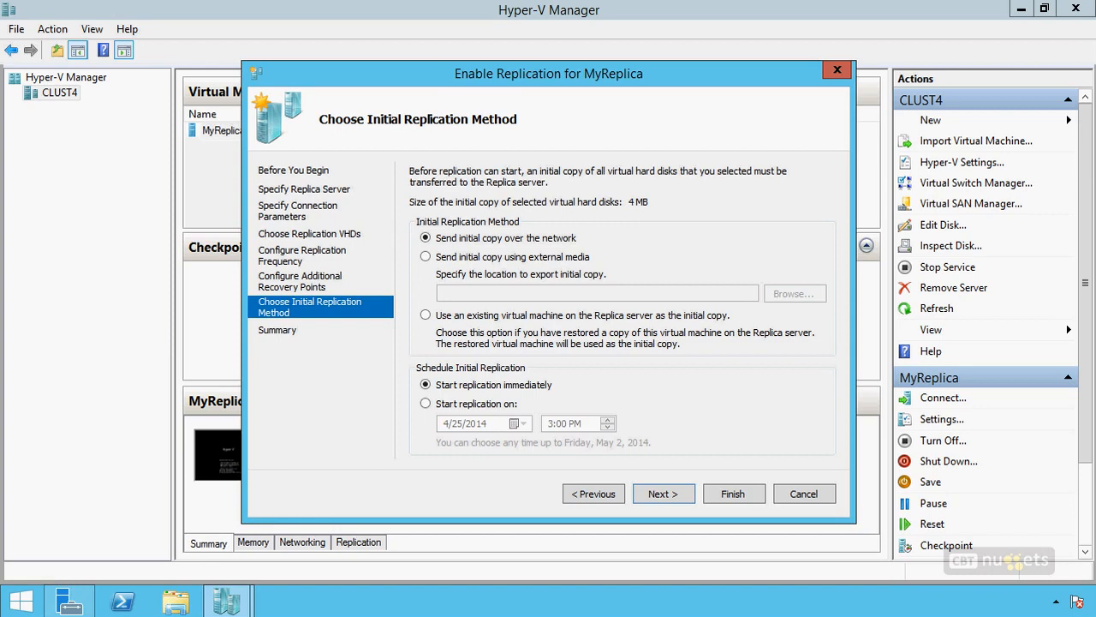
{"action": "left_click_drag", "start_coordinate": [437, 231], "coordinate": [398, 224]}
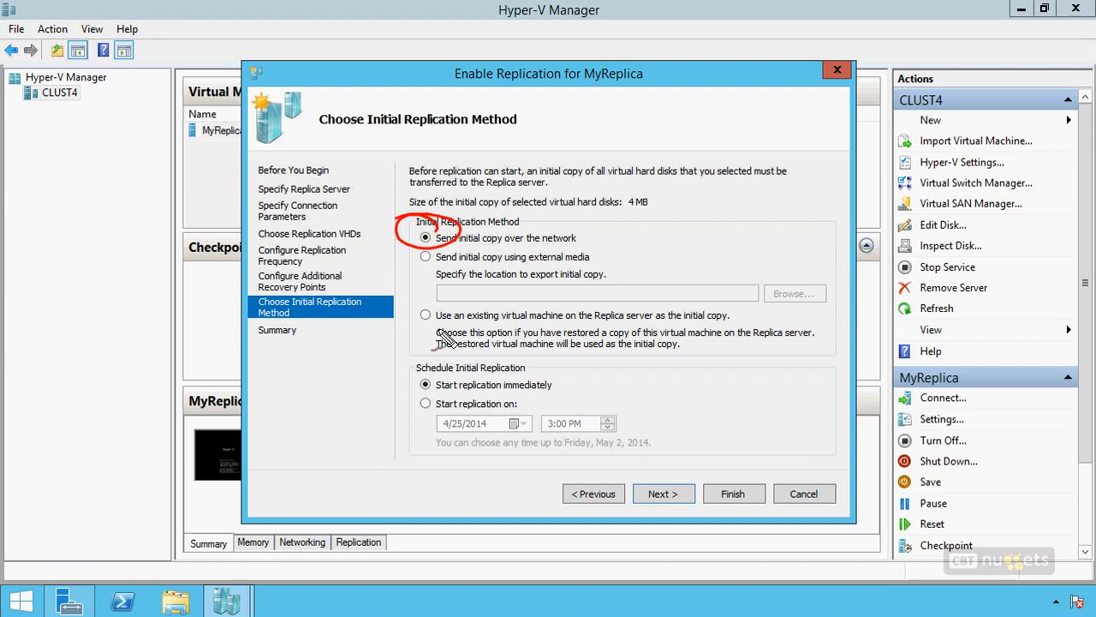
{"action": "left_click_drag", "start_coordinate": [433, 315], "coordinate": [428, 327]}
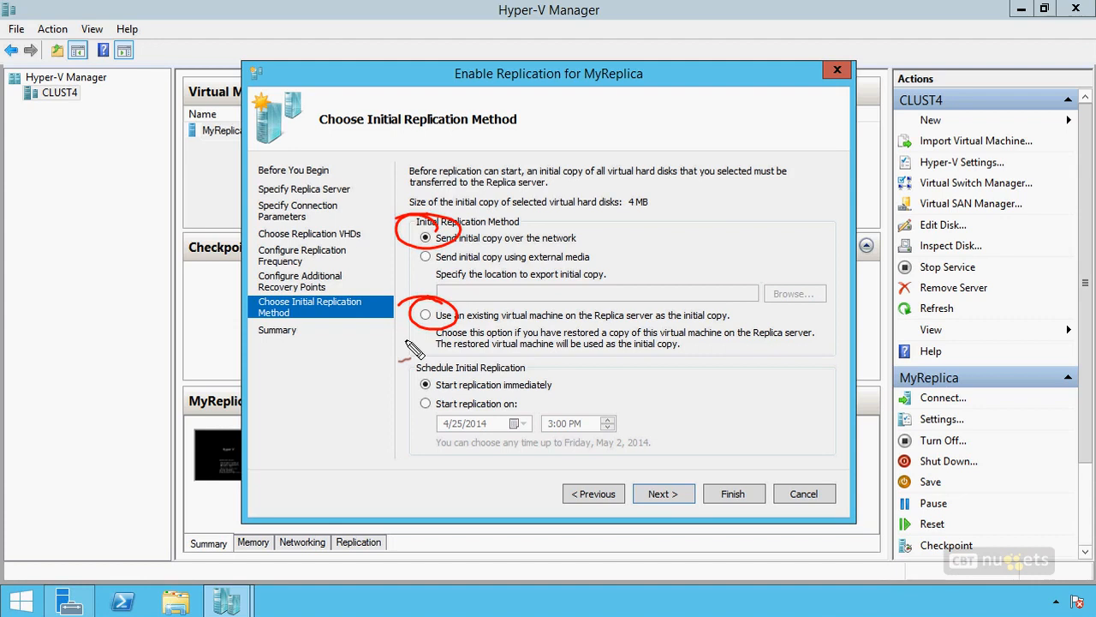
{"action": "mouse_move", "coordinate": [448, 247]}
{"action": "left_mouse_down"}
{"action": "mouse_move", "coordinate": [420, 278]}
{"action": "mouse_move", "coordinate": [462, 272]}
{"action": "left_mouse_up"}
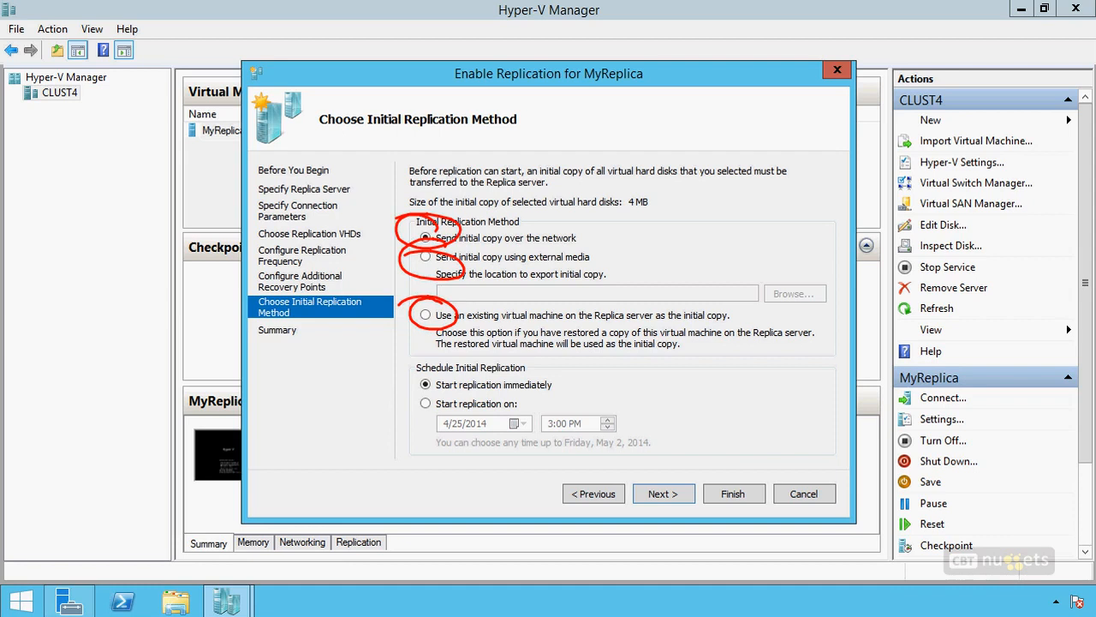
{"action": "mouse_move", "coordinate": [515, 354]}
{"action": "left_mouse_down"}
{"action": "mouse_move", "coordinate": [391, 359]}
{"action": "mouse_move", "coordinate": [475, 477]}
{"action": "left_mouse_up"}
{"action": "left_click_drag", "start_coordinate": [494, 500], "coordinate": [504, 498]}
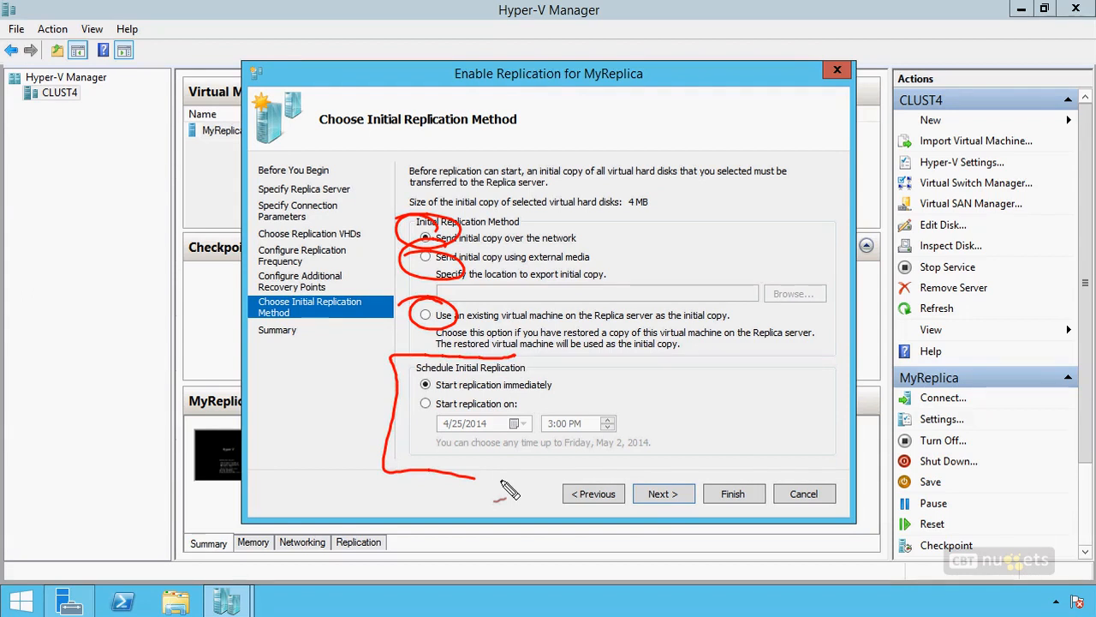
{"action": "key", "text": "Escape"}
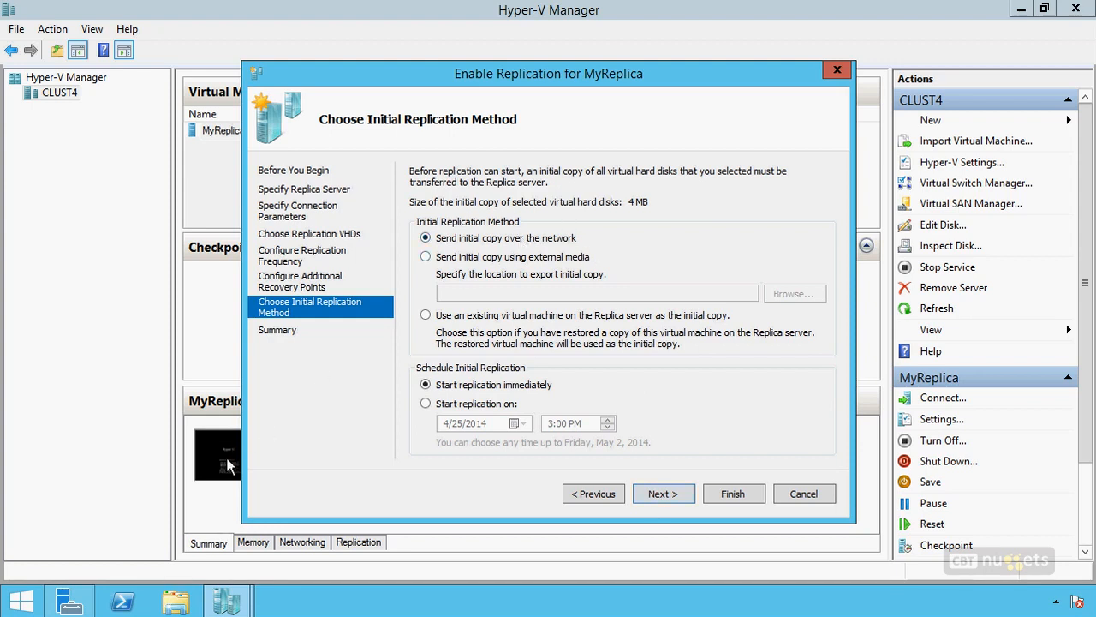
Step: Finish enabling replication with the initial copy sent over the network immediately, and select MyReplica on CLUST4
{"action": "left_click", "coordinate": [668, 495]}
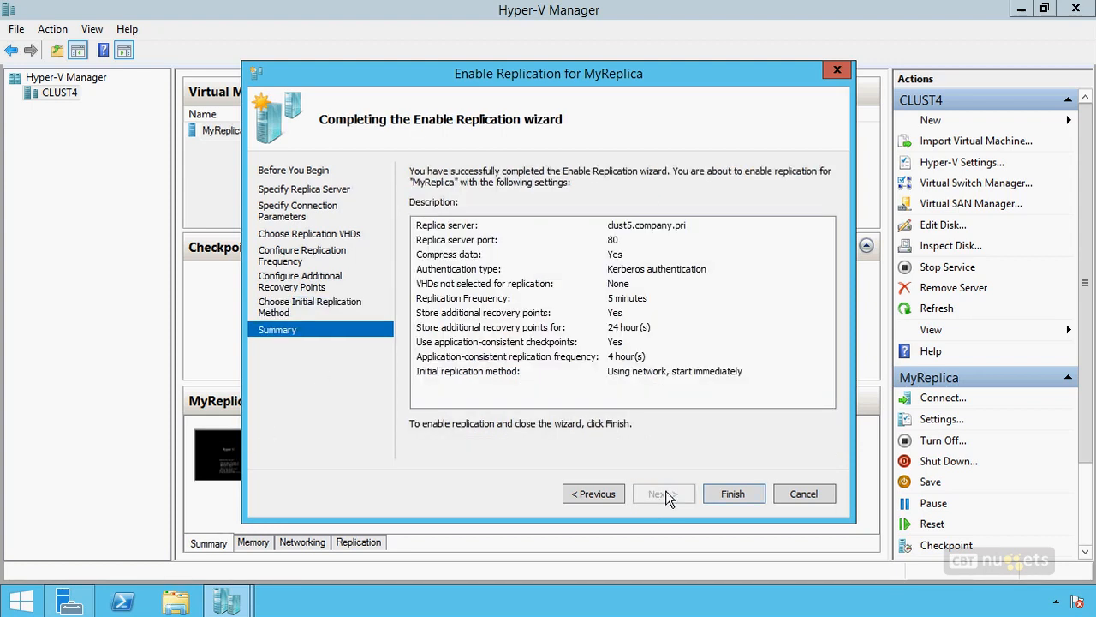
{"action": "left_click", "coordinate": [737, 495]}
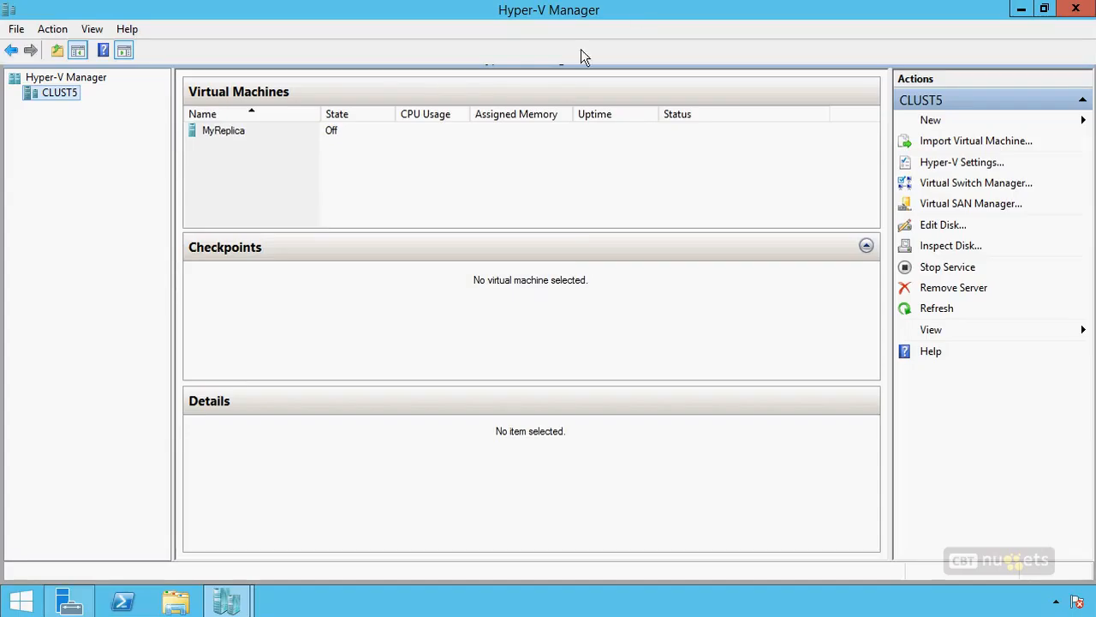
{"action": "left_click", "coordinate": [228, 135]}
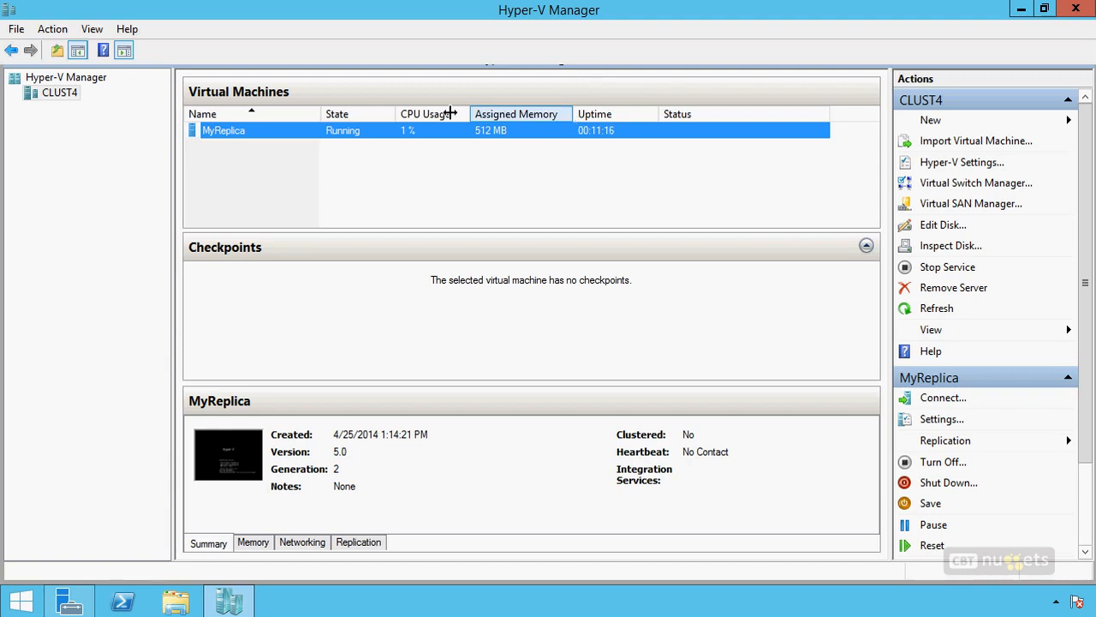
Step: Review MyReplica's replication settings on CLUST4, including the connection parameters, recovery points, replicated VHDs and resynchronization schedule
{"action": "right_click", "coordinate": [385, 131]}
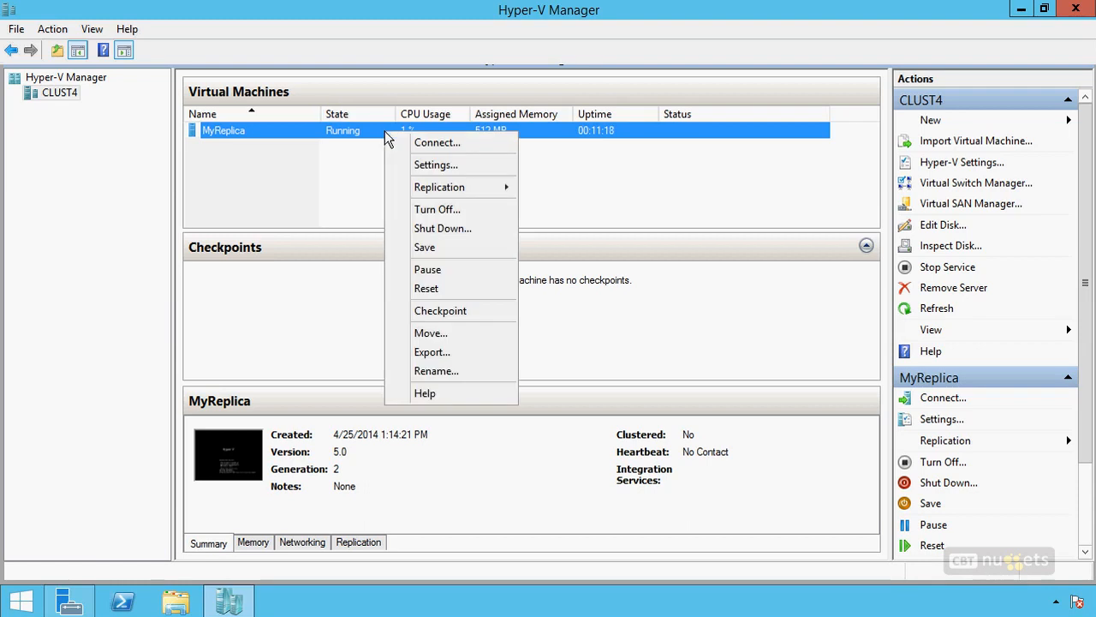
{"action": "left_click", "coordinate": [438, 165]}
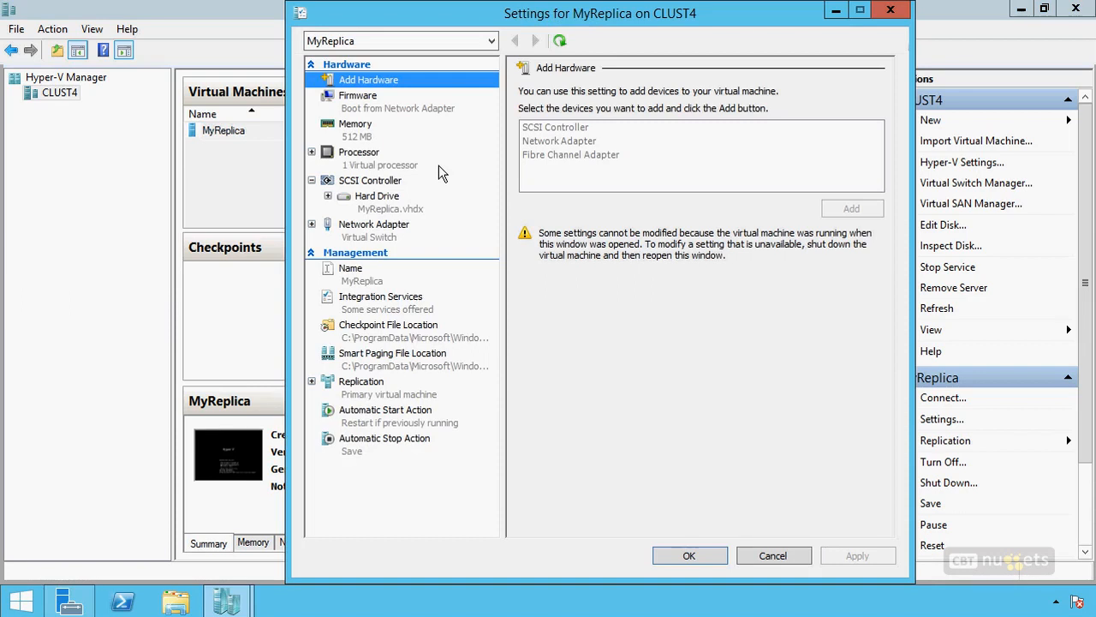
{"action": "left_click", "coordinate": [318, 386]}
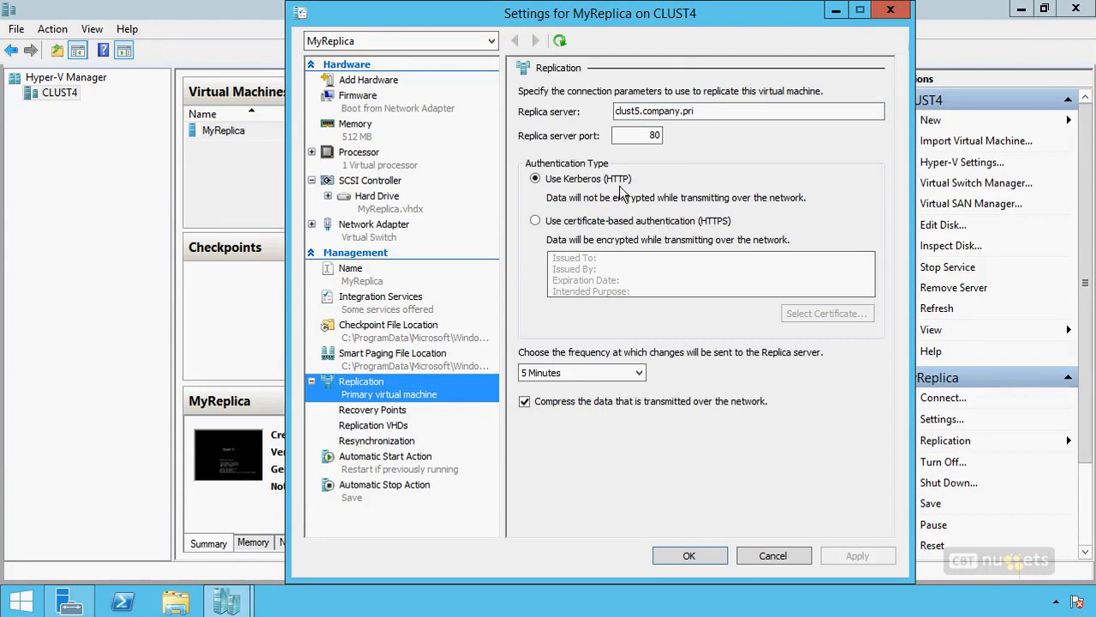
{"action": "left_click", "coordinate": [396, 411]}
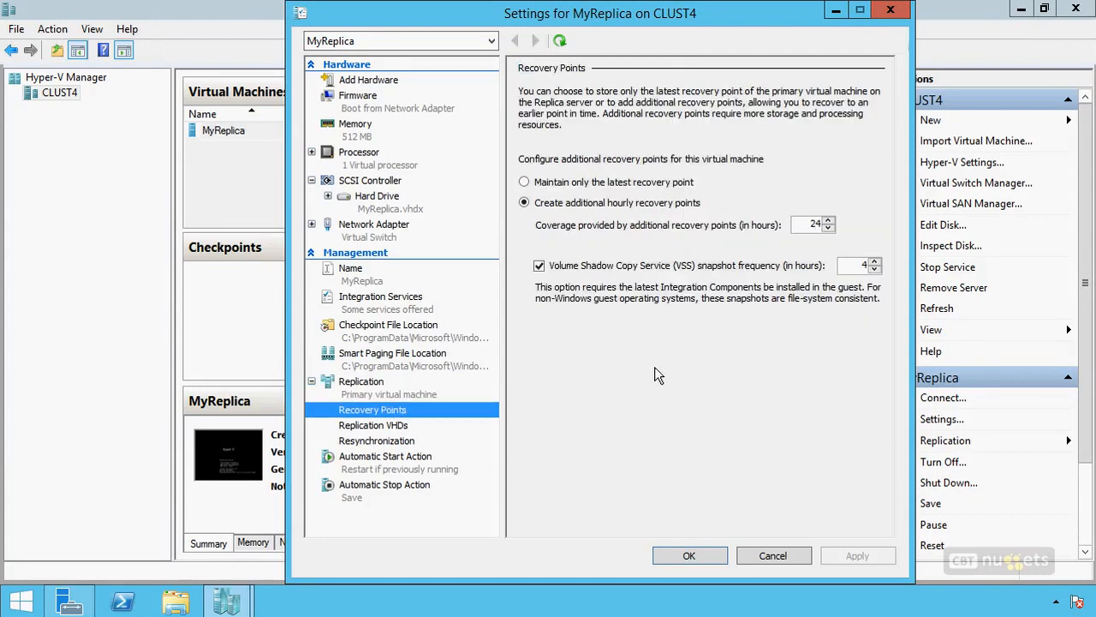
{"action": "left_click", "coordinate": [377, 425]}
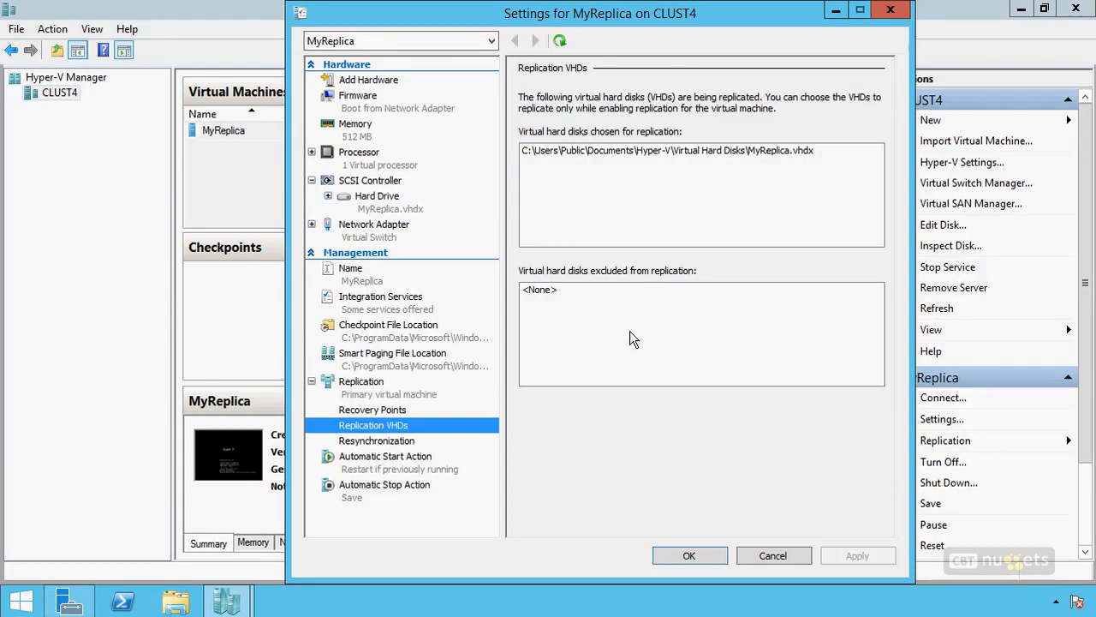
{"action": "left_click", "coordinate": [383, 440]}
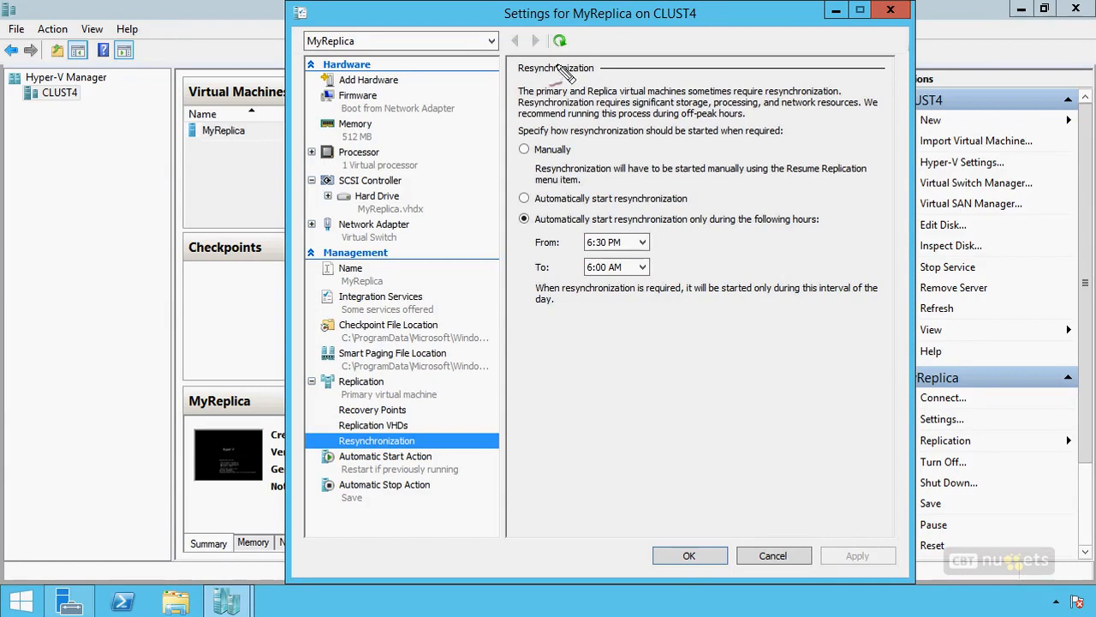
{"action": "mouse_move", "coordinate": [475, 99]}
{"action": "left_mouse_down"}
{"action": "mouse_move", "coordinate": [516, 102]}
{"action": "mouse_move", "coordinate": [507, 108]}
{"action": "left_mouse_up"}
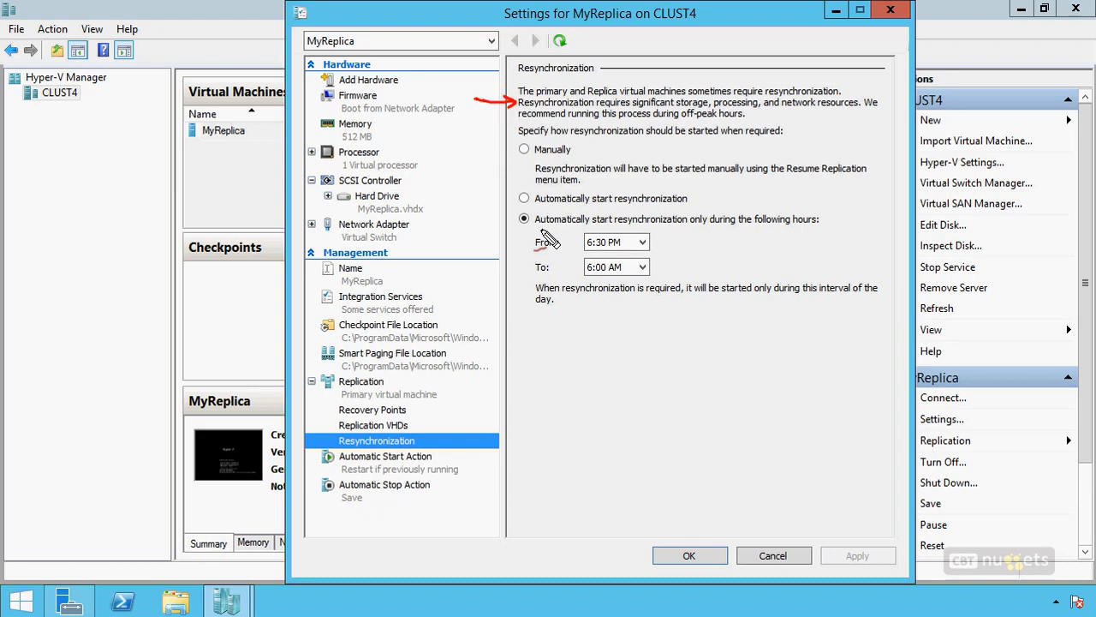
{"action": "mouse_move", "coordinate": [567, 208]}
{"action": "left_mouse_down"}
{"action": "mouse_move", "coordinate": [549, 328]}
{"action": "mouse_move", "coordinate": [577, 330]}
{"action": "left_mouse_up"}
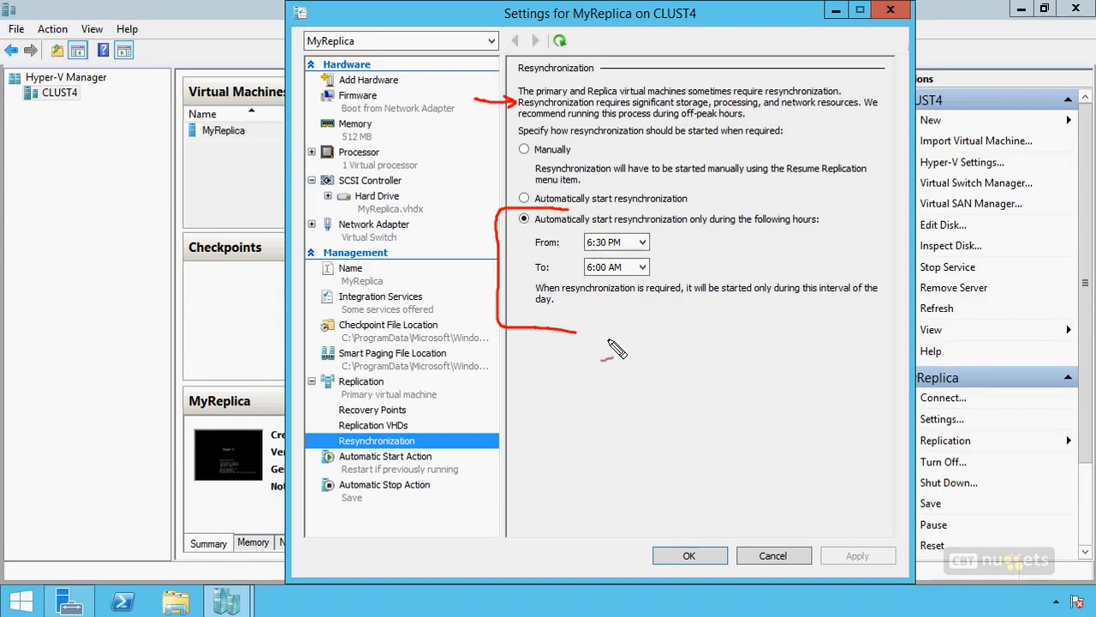
{"action": "left_click_drag", "start_coordinate": [661, 239], "coordinate": [663, 268]}
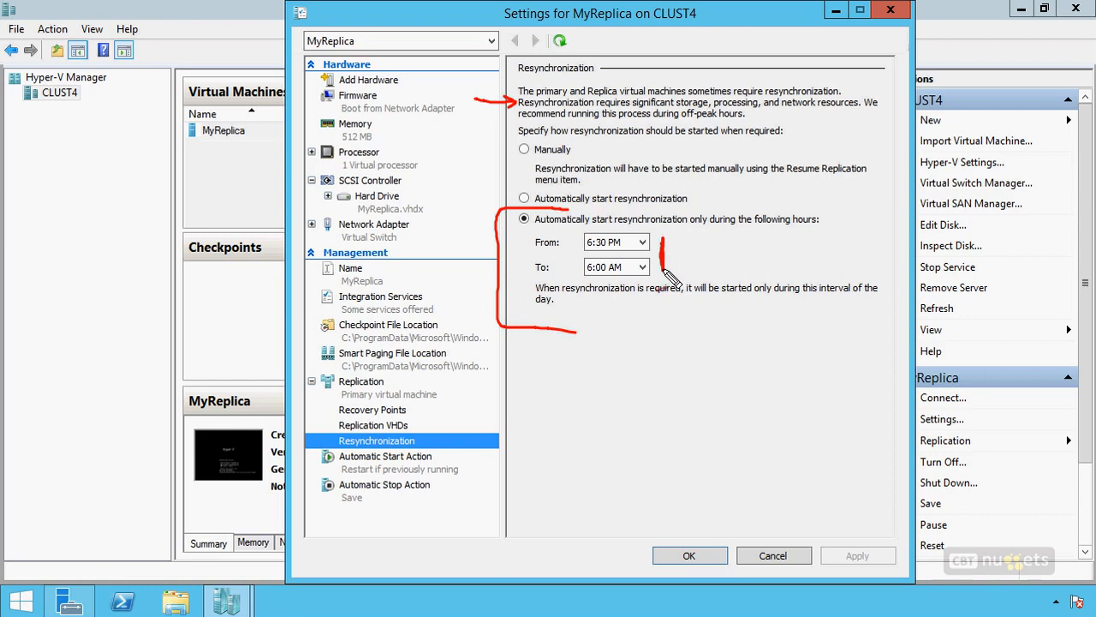
{"action": "key", "text": "Escape"}
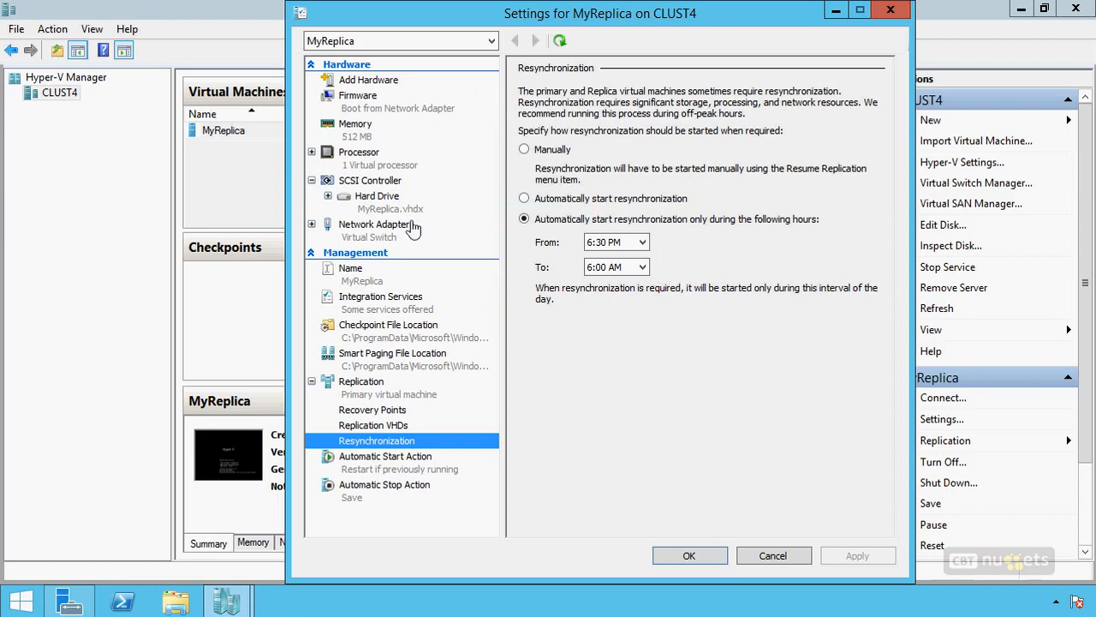
Step: Examine the network adapter's Failover TCP/IP options for MyReplica on CLUST4, and close the settings without saving
{"action": "left_click", "coordinate": [312, 225]}
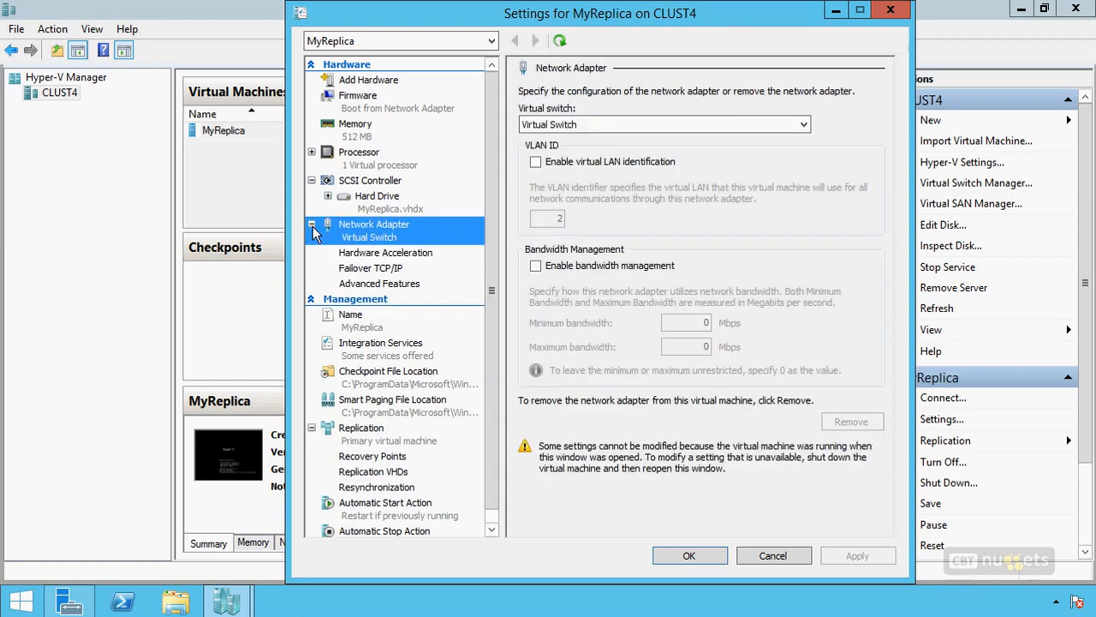
{"action": "left_click", "coordinate": [379, 268]}
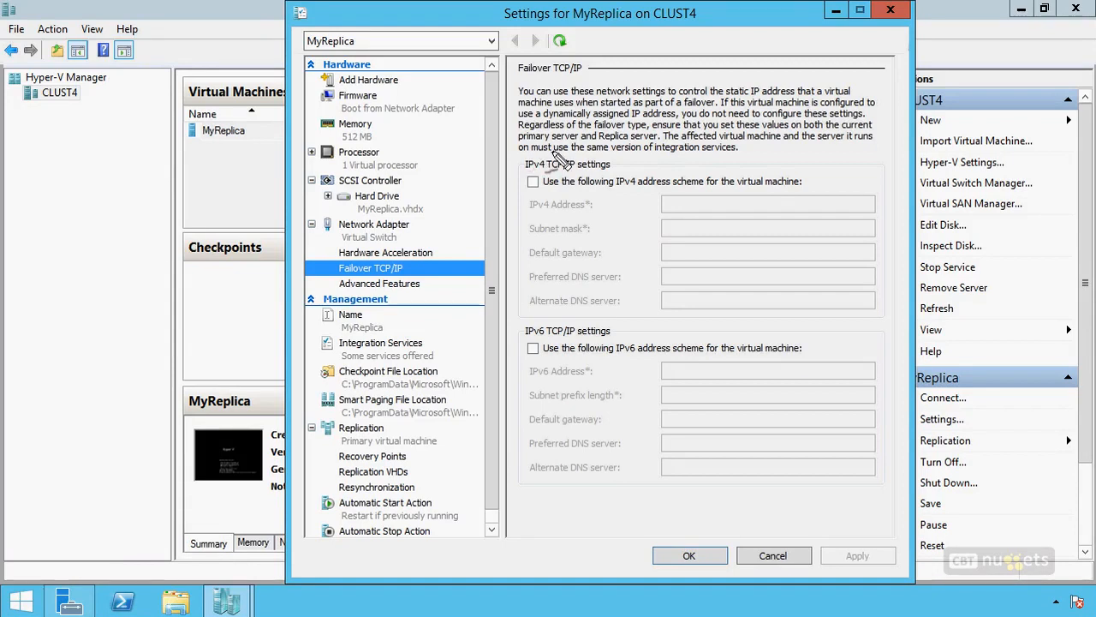
{"action": "mouse_move", "coordinate": [610, 154]}
{"action": "left_mouse_down"}
{"action": "mouse_move", "coordinate": [519, 194]}
{"action": "mouse_move", "coordinate": [513, 310]}
{"action": "mouse_move", "coordinate": [567, 316]}
{"action": "left_mouse_up"}
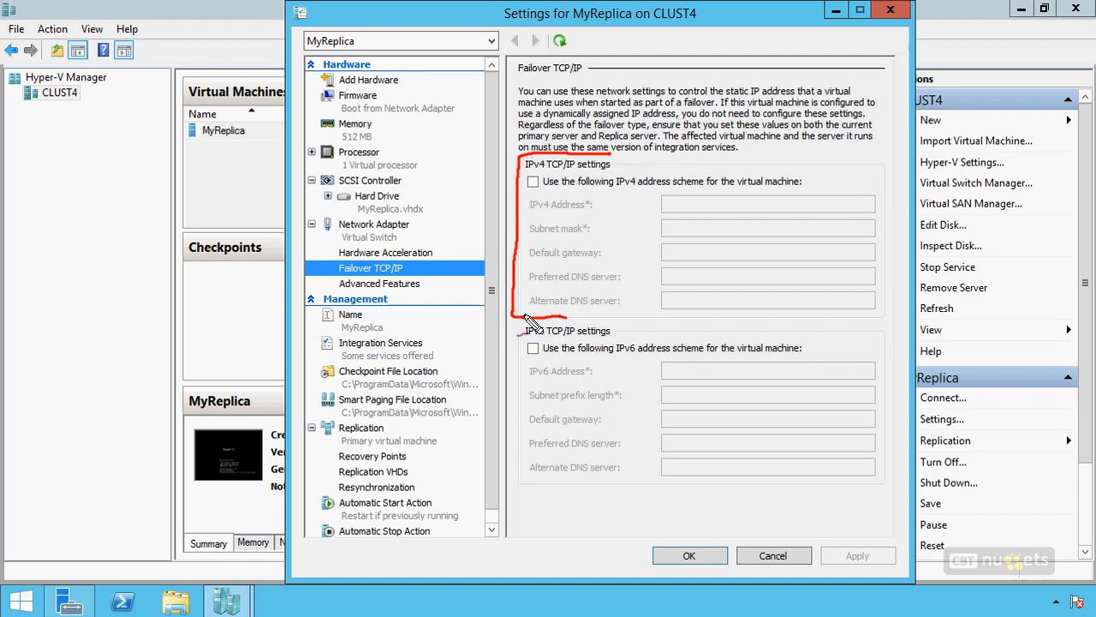
{"action": "mouse_move", "coordinate": [548, 168]}
{"action": "left_mouse_down"}
{"action": "mouse_move", "coordinate": [526, 197]}
{"action": "mouse_move", "coordinate": [548, 196]}
{"action": "left_mouse_up"}
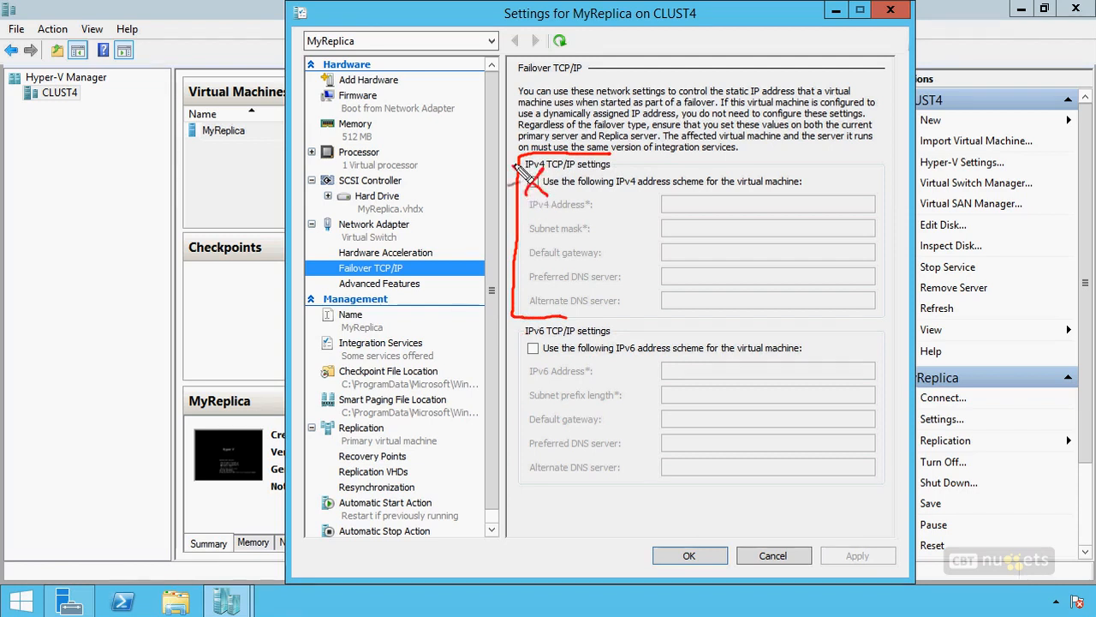
{"action": "mouse_move", "coordinate": [689, 204]}
{"action": "left_mouse_down"}
{"action": "mouse_move", "coordinate": [705, 257]}
{"action": "mouse_move", "coordinate": [685, 315]}
{"action": "left_mouse_up"}
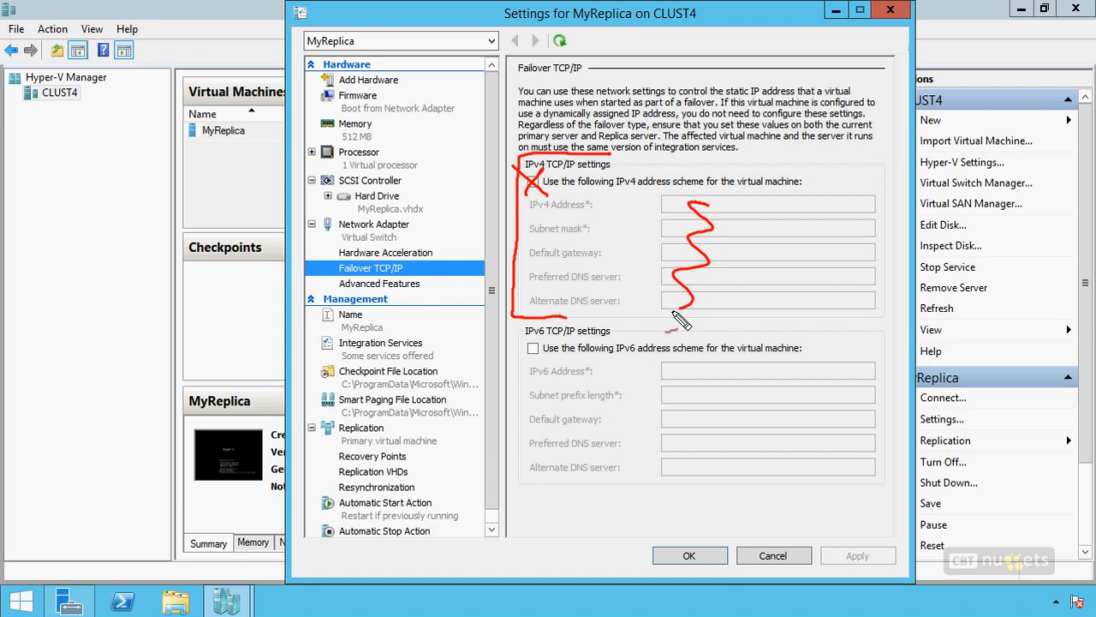
{"action": "key", "text": "Escape"}
{"action": "left_click", "coordinate": [370, 240]}
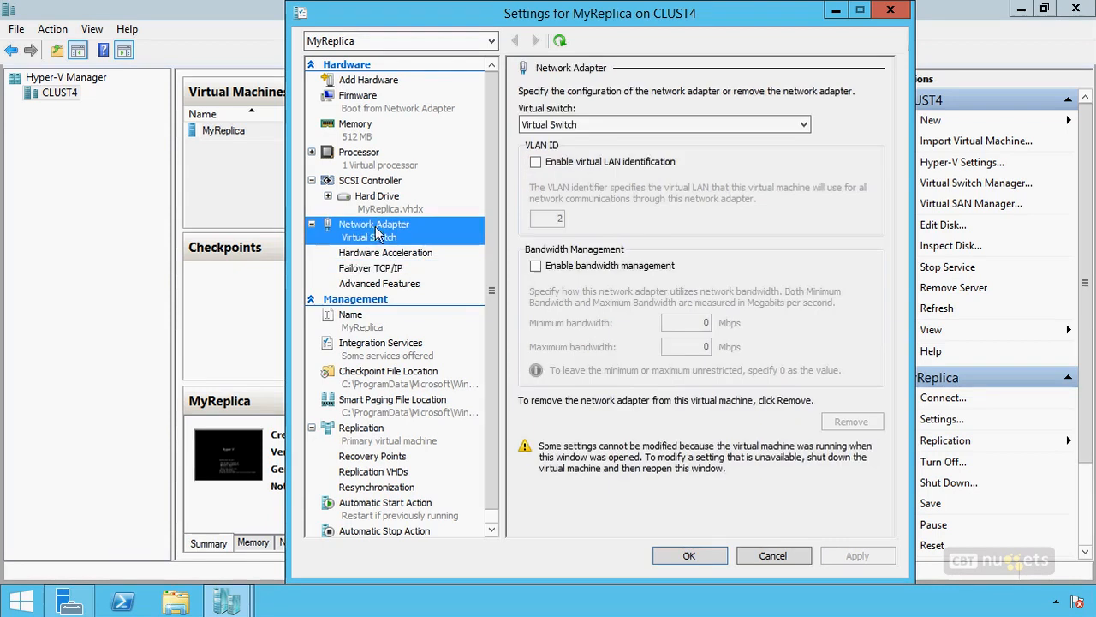
{"action": "left_click", "coordinate": [773, 555]}
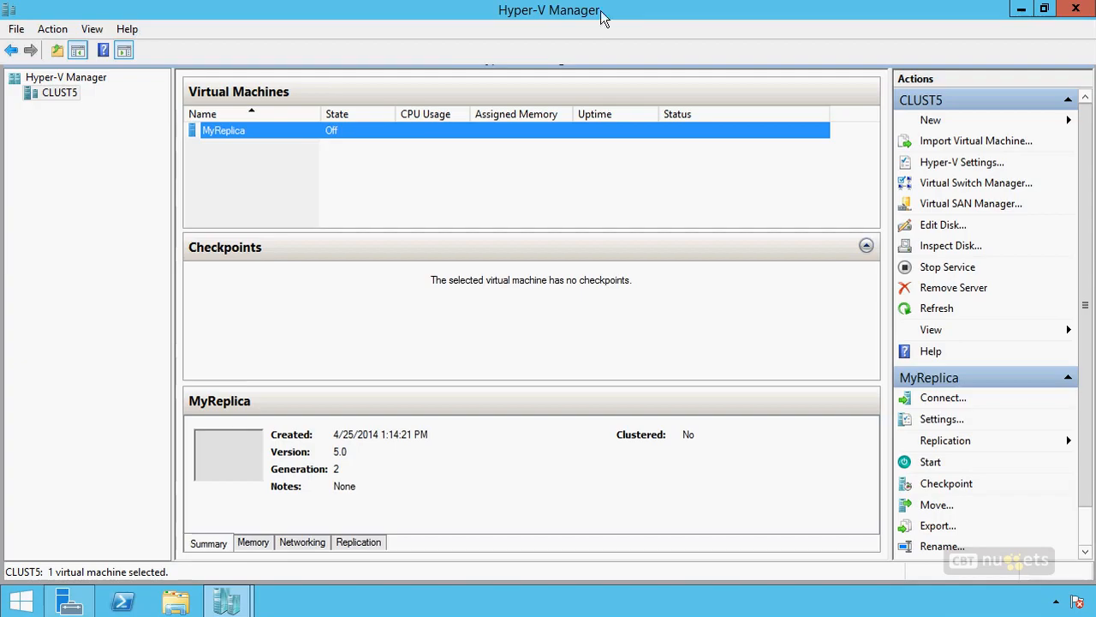
Step: Open the settings of MyReplica on CLUST5 and show the Test Failover options of its network adapter
{"action": "right_click", "coordinate": [301, 128]}
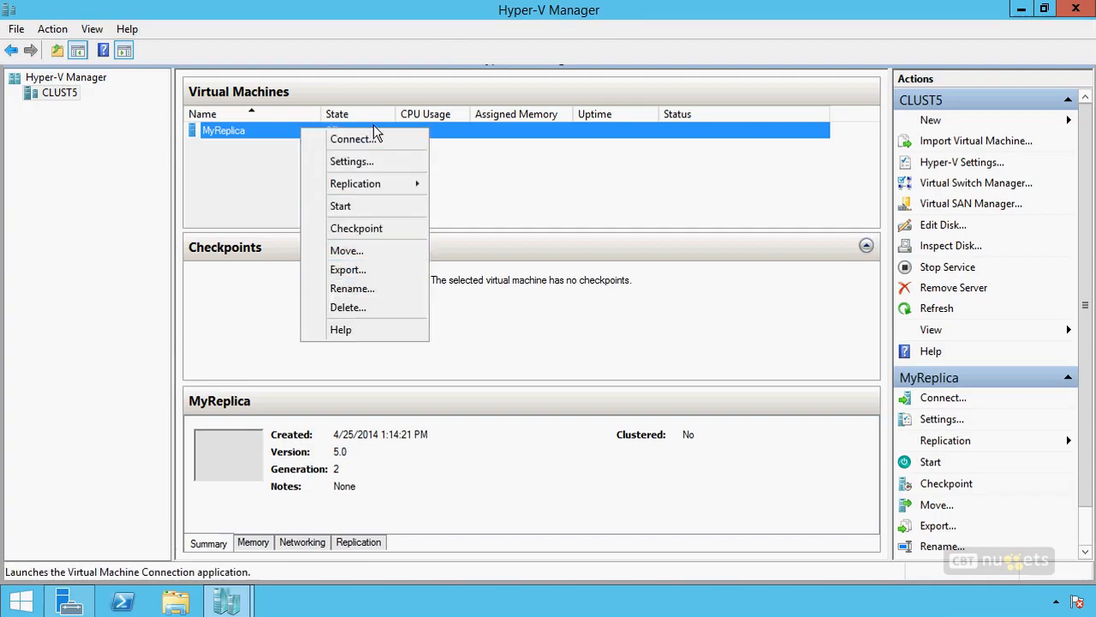
{"action": "left_click", "coordinate": [364, 162]}
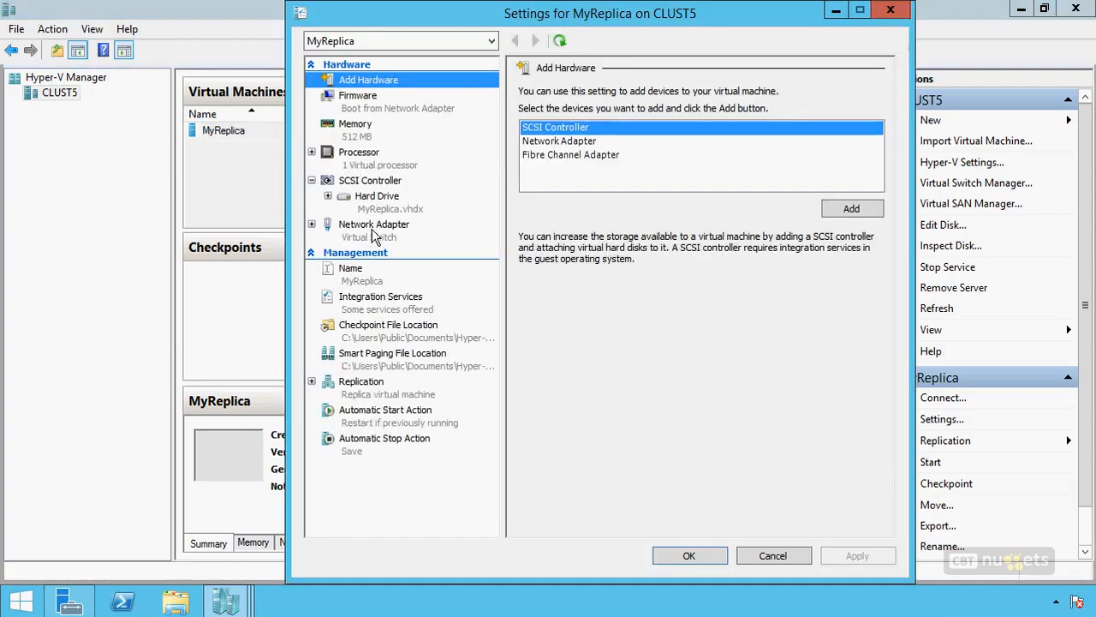
{"action": "left_click", "coordinate": [312, 224]}
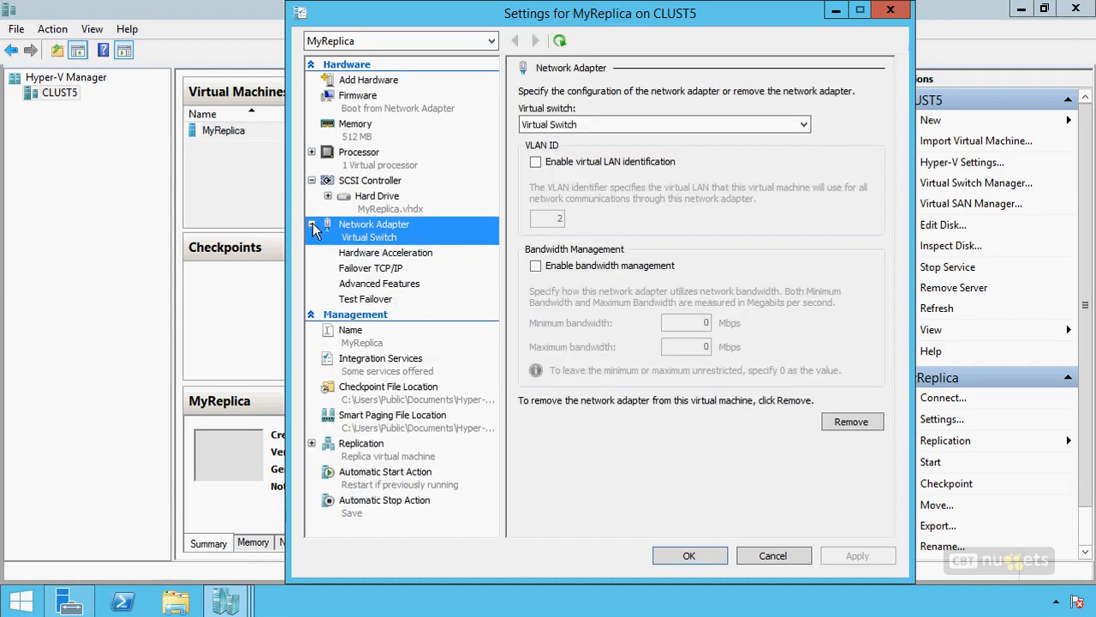
{"action": "left_click", "coordinate": [364, 300]}
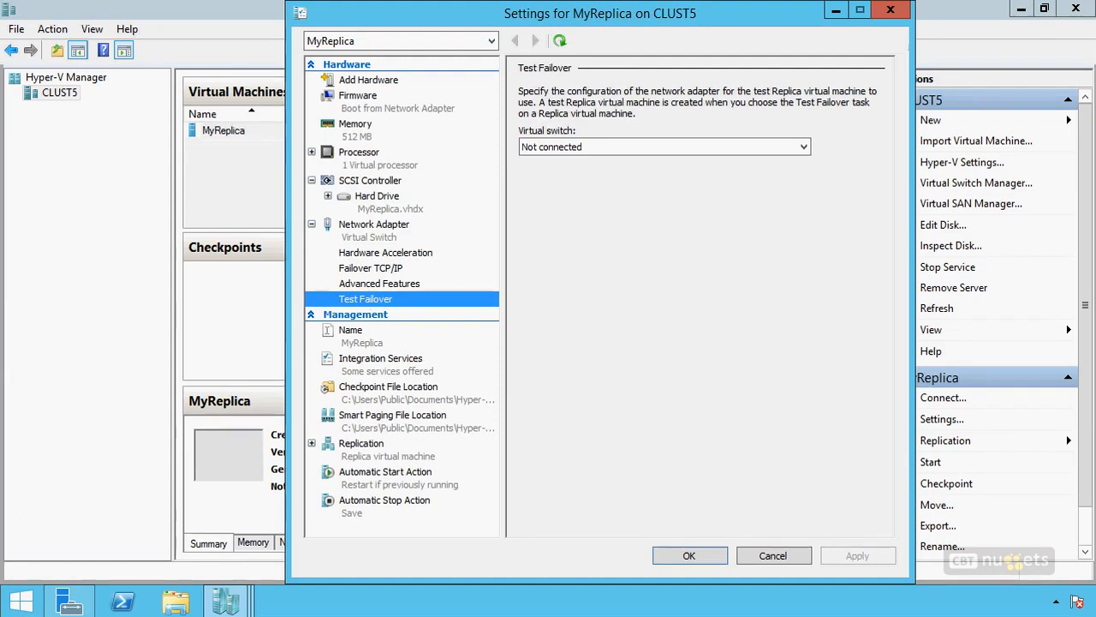
{"action": "left_click_drag", "start_coordinate": [562, 336], "coordinate": [575, 334]}
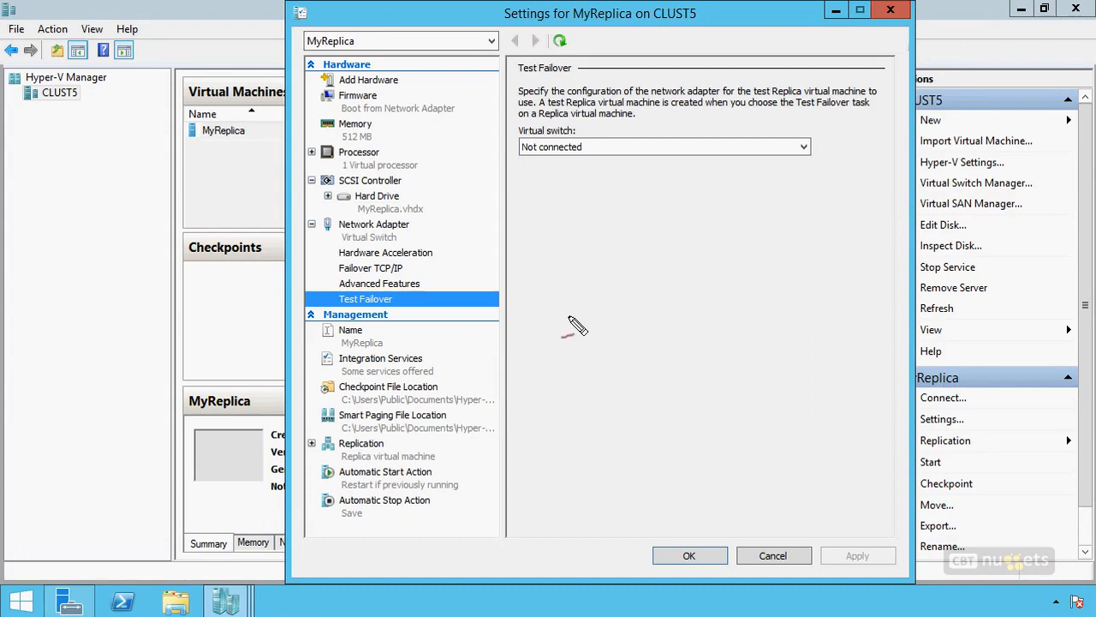
{"action": "left_click_drag", "start_coordinate": [690, 192], "coordinate": [676, 460]}
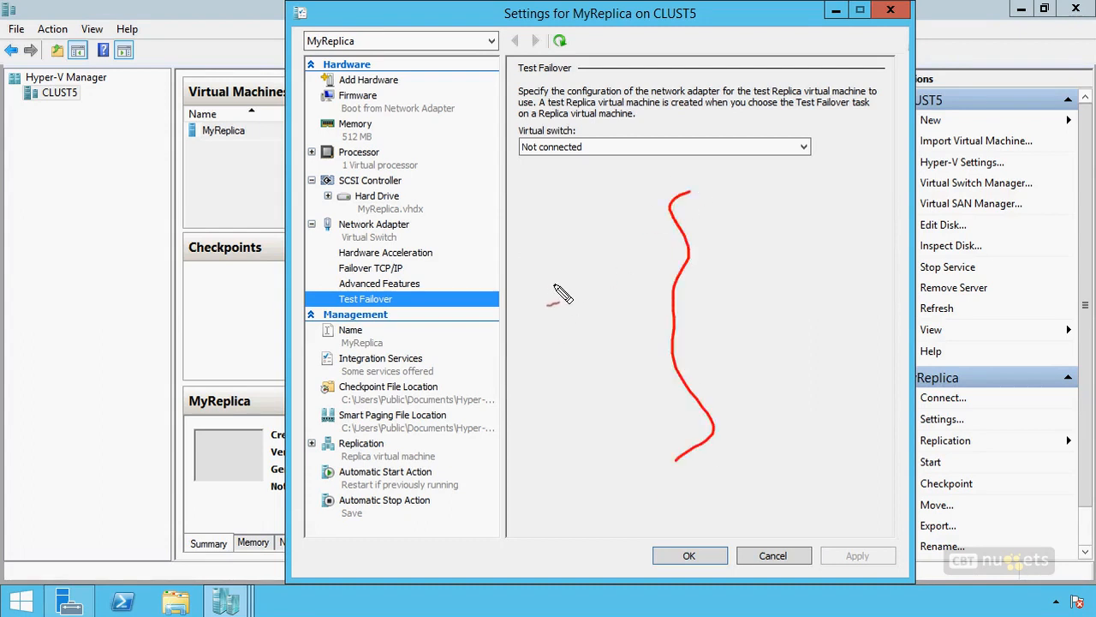
{"action": "left_click_drag", "start_coordinate": [563, 271], "coordinate": [558, 307]}
{"action": "mouse_move", "coordinate": [568, 270]}
{"action": "left_mouse_down"}
{"action": "mouse_move", "coordinate": [511, 299]}
{"action": "mouse_move", "coordinate": [562, 308]}
{"action": "left_mouse_up"}
{"action": "left_click_drag", "start_coordinate": [541, 314], "coordinate": [555, 375]}
{"action": "mouse_move", "coordinate": [757, 269]}
{"action": "left_mouse_down"}
{"action": "mouse_move", "coordinate": [764, 318]}
{"action": "mouse_move", "coordinate": [789, 343]}
{"action": "left_mouse_up"}
{"action": "mouse_move", "coordinate": [788, 346]}
{"action": "left_mouse_down"}
{"action": "mouse_move", "coordinate": [766, 364]}
{"action": "mouse_move", "coordinate": [824, 356]}
{"action": "left_mouse_up"}
{"action": "left_click_drag", "start_coordinate": [824, 358], "coordinate": [821, 428]}
{"action": "left_click_drag", "start_coordinate": [757, 358], "coordinate": [757, 416]}
{"action": "left_click_drag", "start_coordinate": [744, 415], "coordinate": [822, 420]}
{"action": "left_click_drag", "start_coordinate": [532, 368], "coordinate": [798, 399]}
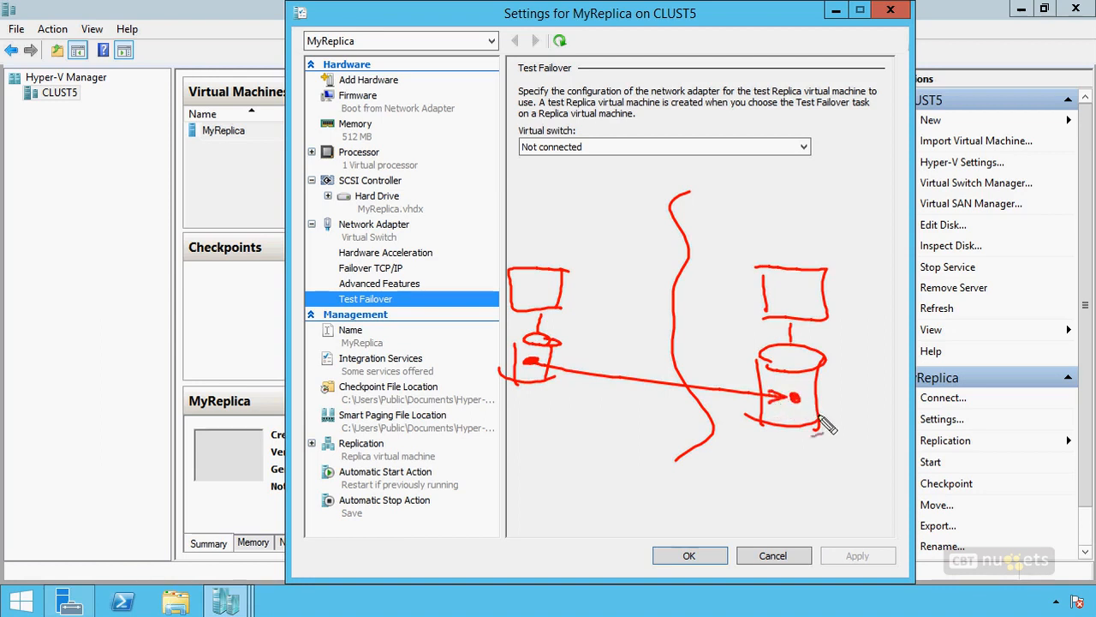
{"action": "left_click_drag", "start_coordinate": [807, 382], "coordinate": [812, 382]}
{"action": "mouse_move", "coordinate": [548, 377]}
{"action": "left_mouse_down"}
{"action": "mouse_move", "coordinate": [527, 349]}
{"action": "mouse_move", "coordinate": [557, 384]}
{"action": "left_mouse_up"}
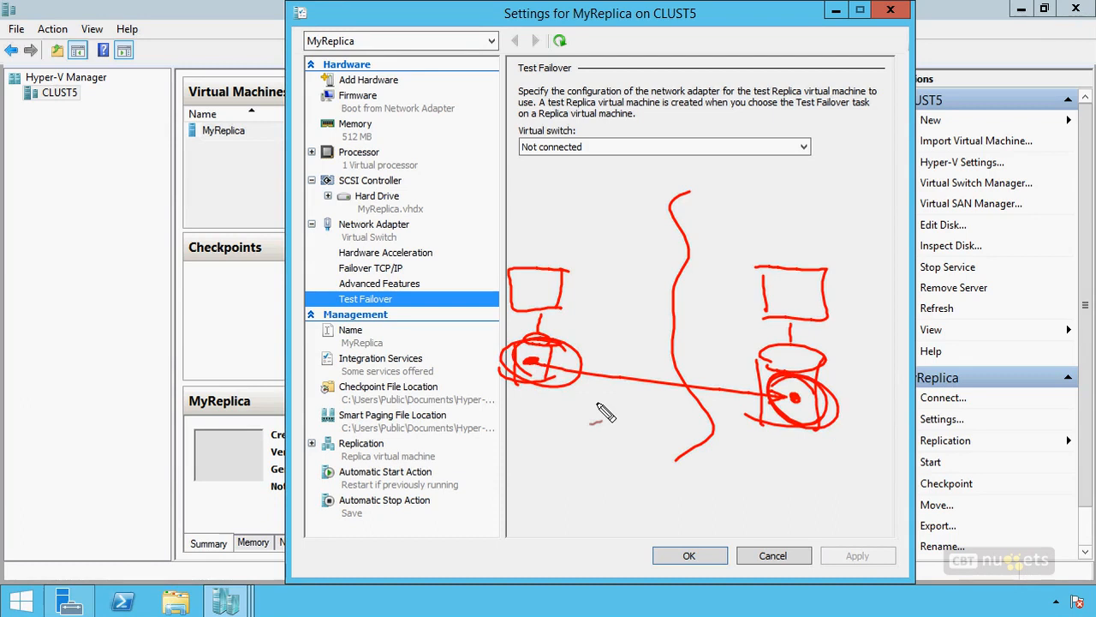
{"action": "key", "text": "Escape"}
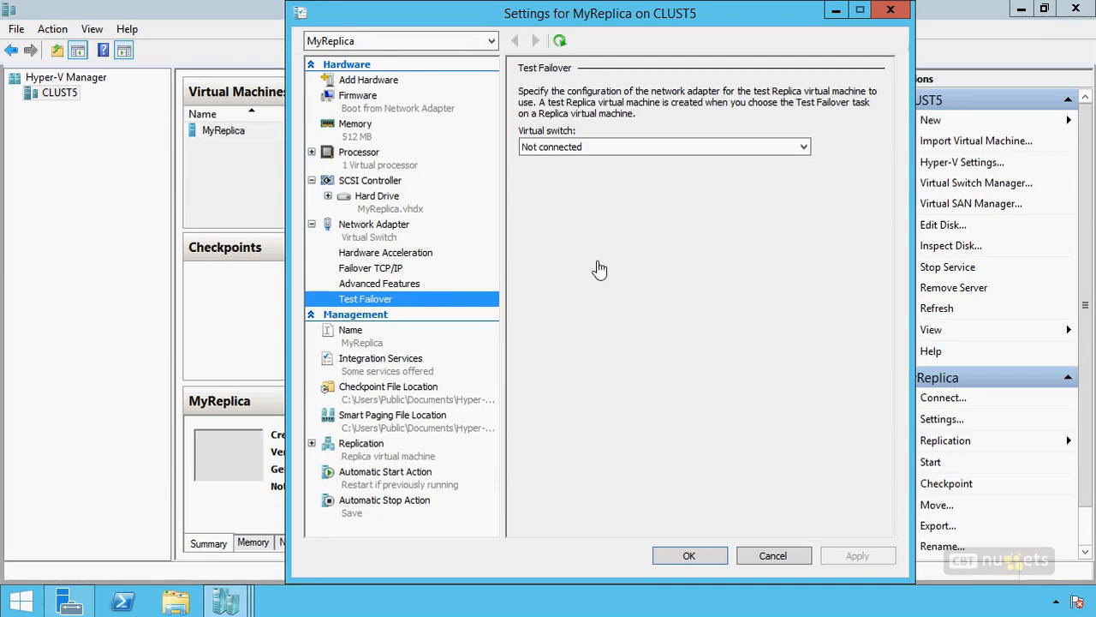
Step: Check the virtual switch choices for test failover, keep Not connected, and close the CLUST5 settings without saving
{"action": "left_click", "coordinate": [660, 145]}
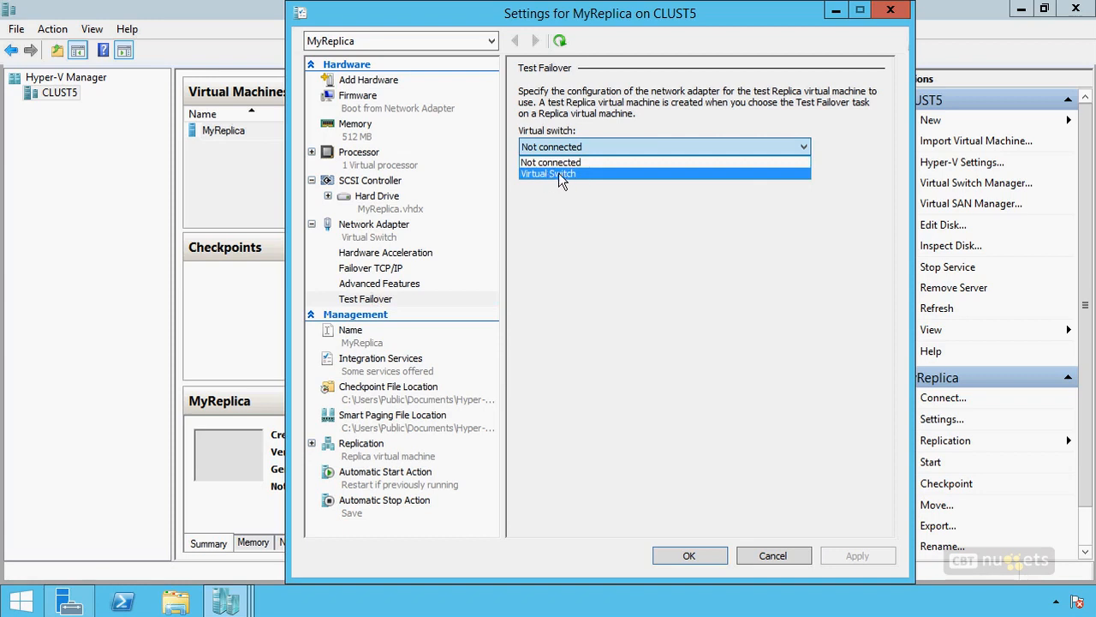
{"action": "left_click", "coordinate": [561, 162]}
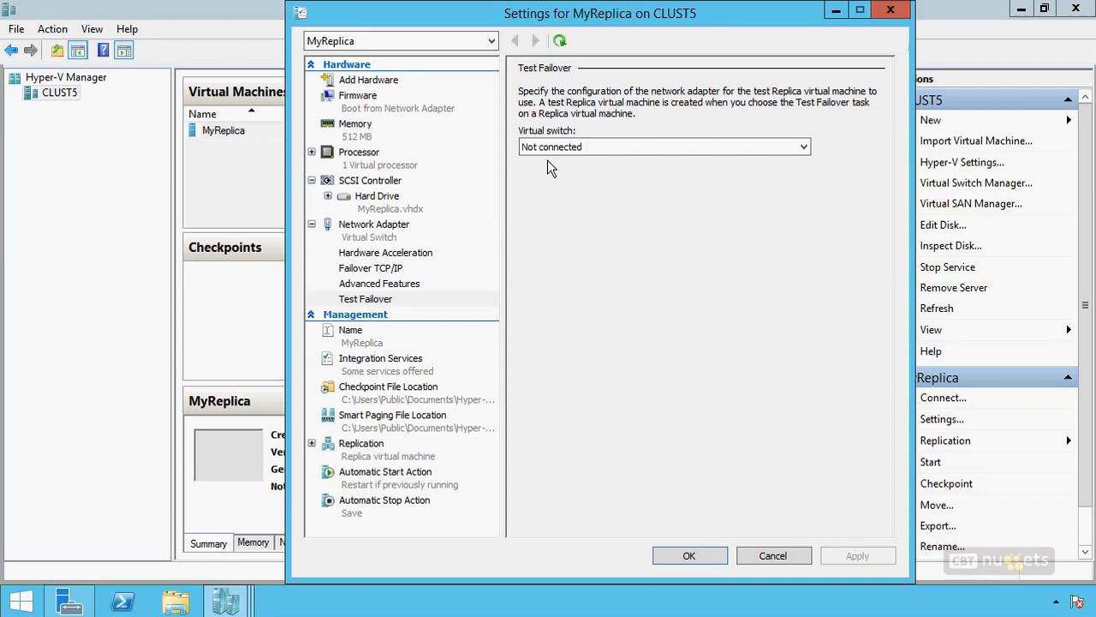
{"action": "left_click", "coordinate": [551, 147]}
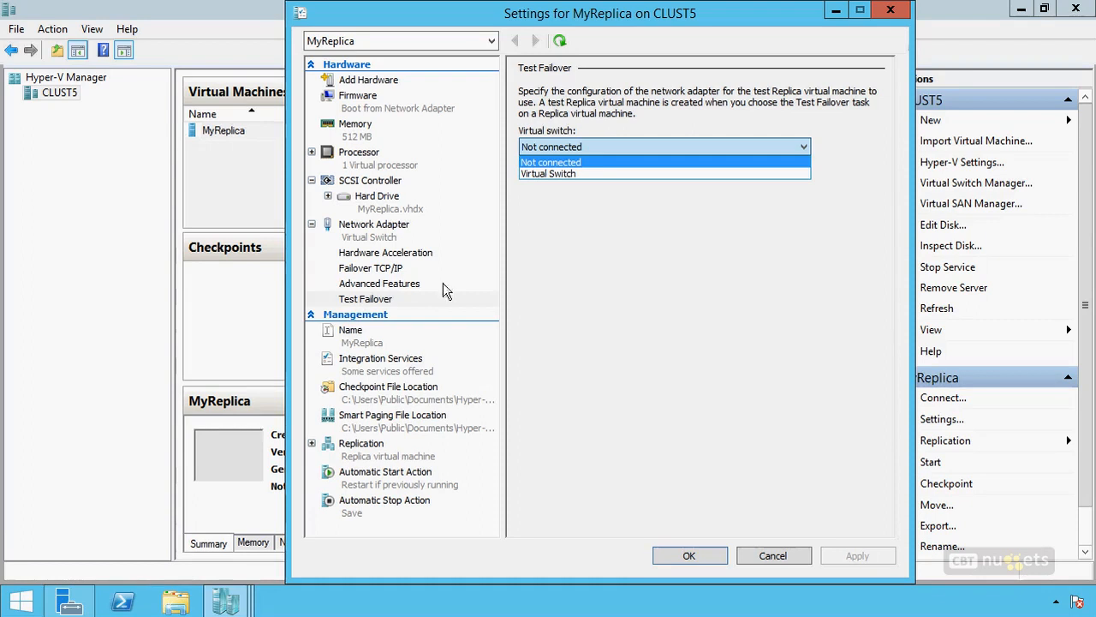
{"action": "left_click", "coordinate": [542, 291]}
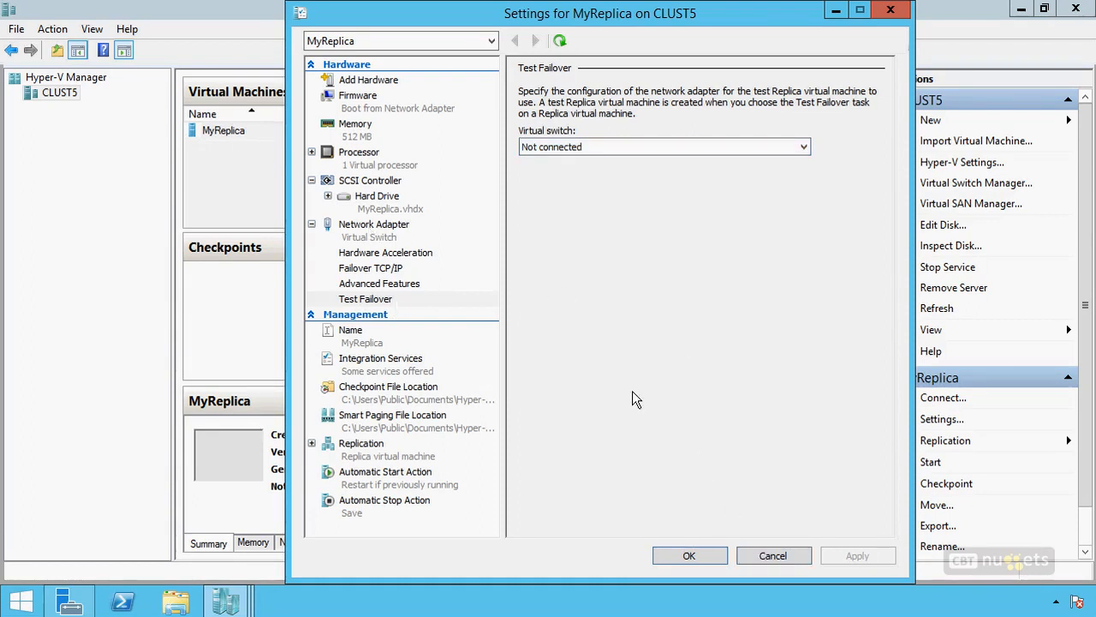
{"action": "left_click", "coordinate": [773, 555]}
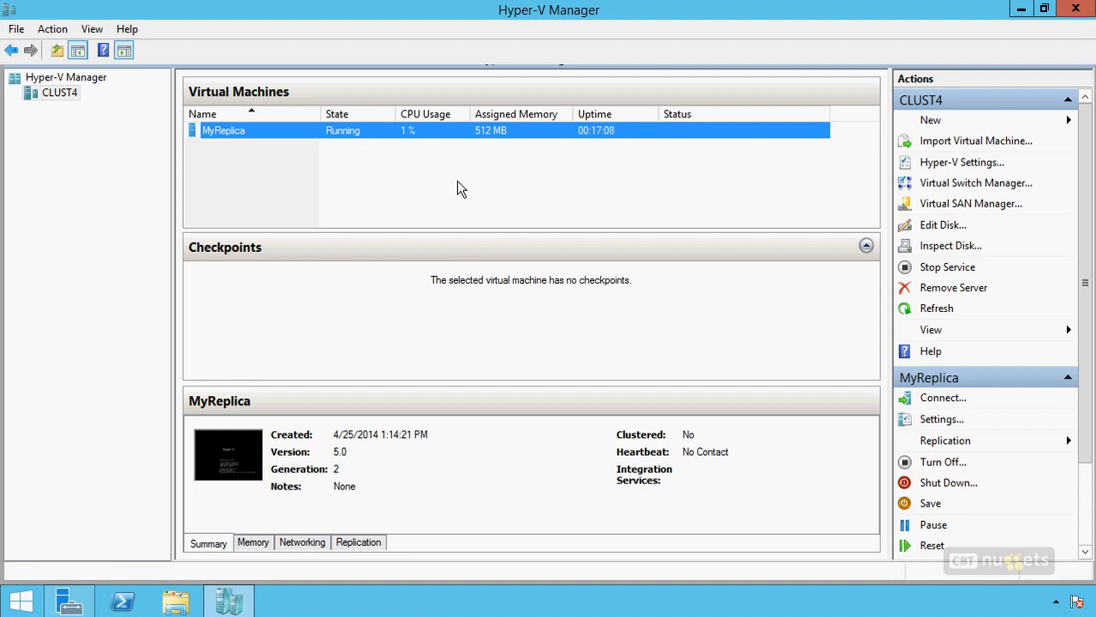
Step: Open Planned Failover for MyReplica on CLUST4 and enable reversing the replication direction after failover
{"action": "right_click", "coordinate": [420, 131]}
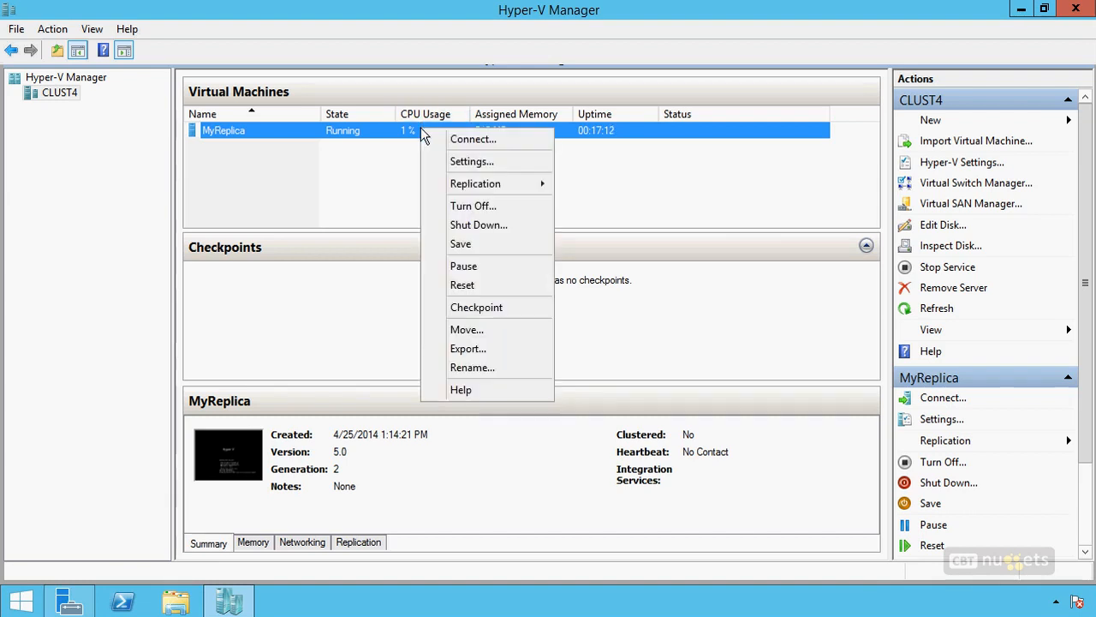
{"action": "mouse_move", "coordinate": [492, 183]}
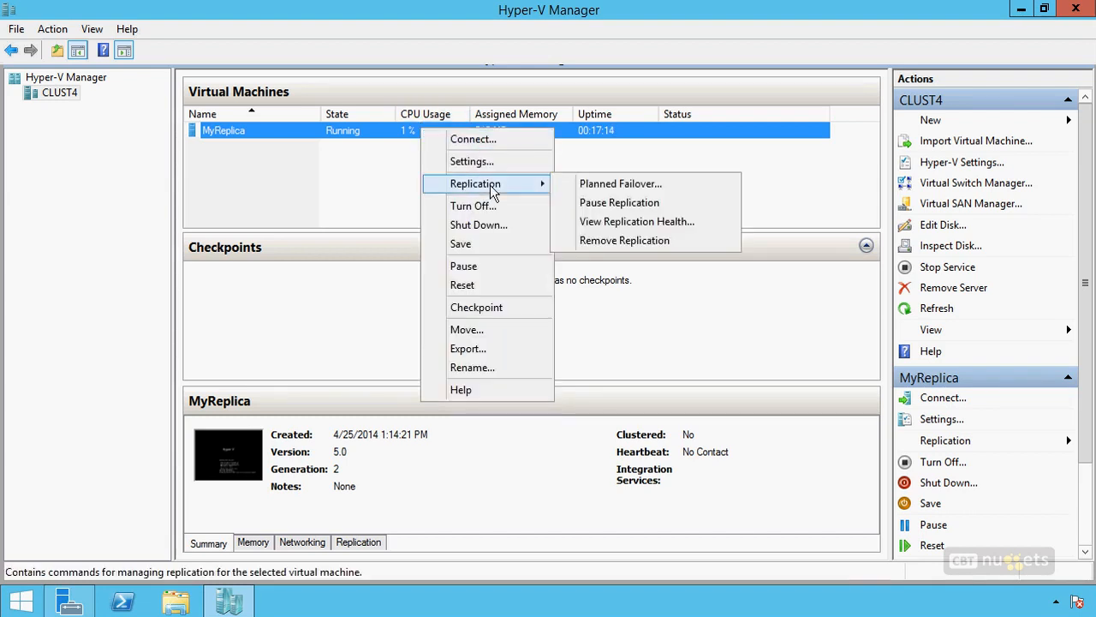
{"action": "left_click", "coordinate": [607, 192]}
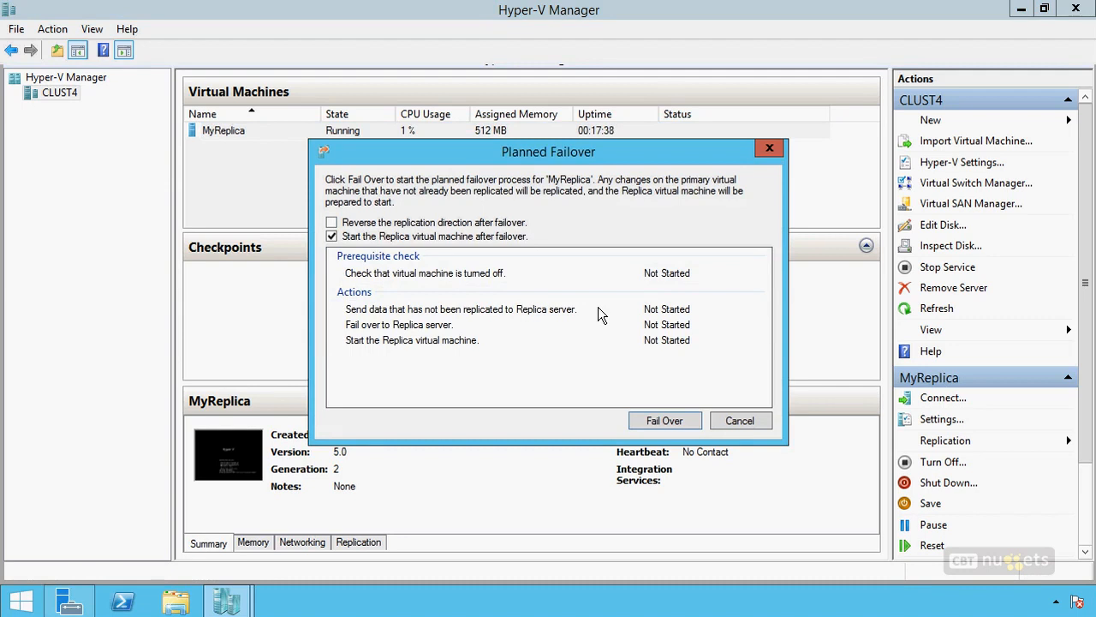
{"action": "left_click", "coordinate": [430, 223]}
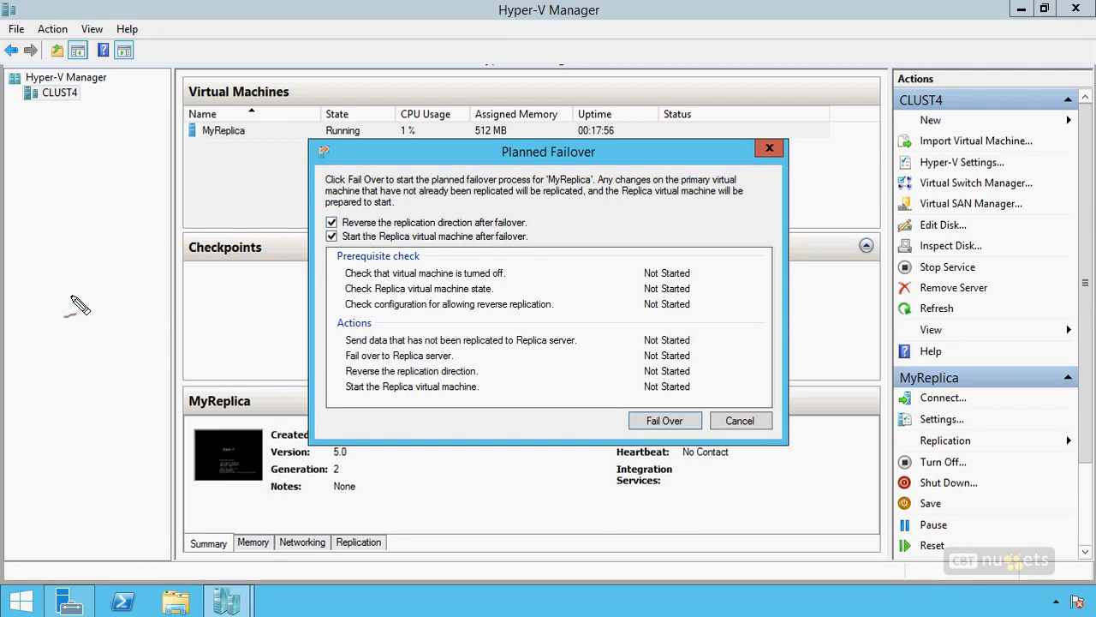
{"action": "mouse_move", "coordinate": [151, 286]}
{"action": "left_mouse_down"}
{"action": "mouse_move", "coordinate": [79, 338]}
{"action": "mouse_move", "coordinate": [111, 288]}
{"action": "left_mouse_up"}
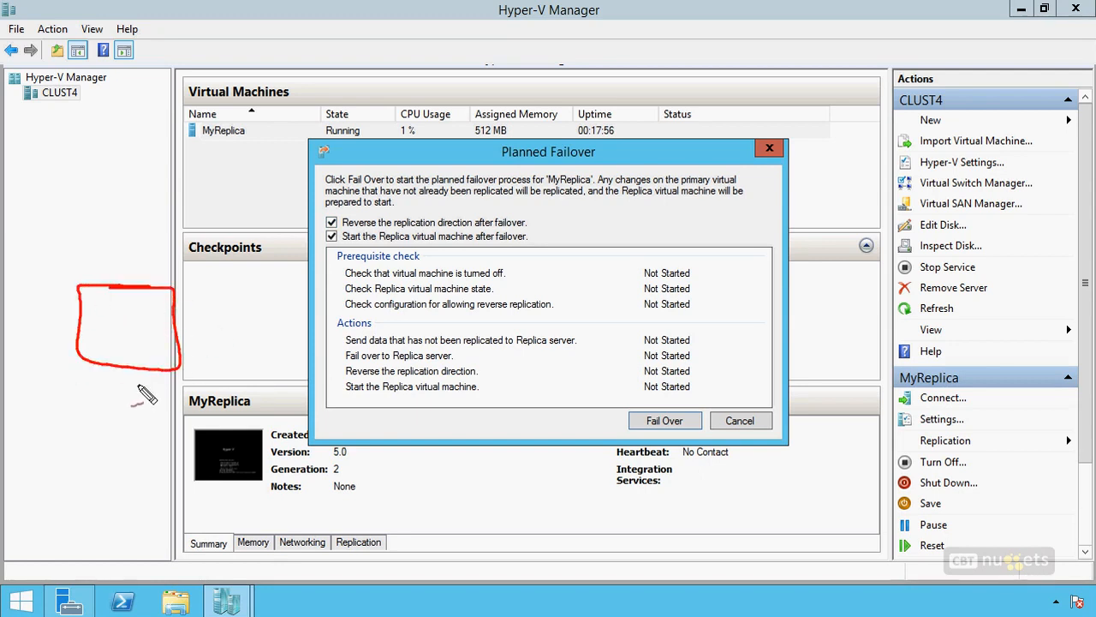
{"action": "mouse_move", "coordinate": [321, 185]}
{"action": "left_mouse_down"}
{"action": "mouse_move", "coordinate": [303, 479]}
{"action": "mouse_move", "coordinate": [276, 534]}
{"action": "left_mouse_up"}
{"action": "mouse_move", "coordinate": [406, 306]}
{"action": "left_mouse_down"}
{"action": "mouse_move", "coordinate": [527, 304]}
{"action": "mouse_move", "coordinate": [397, 301]}
{"action": "left_mouse_up"}
{"action": "left_click_drag", "start_coordinate": [125, 387], "coordinate": [125, 399]}
{"action": "mouse_move", "coordinate": [150, 408]}
{"action": "left_mouse_down"}
{"action": "mouse_move", "coordinate": [96, 415]}
{"action": "mouse_move", "coordinate": [170, 412]}
{"action": "left_mouse_up"}
{"action": "left_click_drag", "start_coordinate": [156, 414], "coordinate": [154, 488]}
{"action": "left_click_drag", "start_coordinate": [85, 415], "coordinate": [97, 486]}
{"action": "left_click_drag", "start_coordinate": [164, 480], "coordinate": [100, 478]}
{"action": "mouse_move", "coordinate": [445, 383]}
{"action": "left_mouse_down"}
{"action": "mouse_move", "coordinate": [444, 401]}
{"action": "mouse_move", "coordinate": [490, 421]}
{"action": "mouse_move", "coordinate": [469, 505]}
{"action": "left_mouse_up"}
{"action": "mouse_move", "coordinate": [390, 414]}
{"action": "left_mouse_down"}
{"action": "mouse_move", "coordinate": [391, 495]}
{"action": "mouse_move", "coordinate": [480, 498]}
{"action": "left_mouse_up"}
{"action": "left_click_drag", "start_coordinate": [116, 448], "coordinate": [437, 457]}
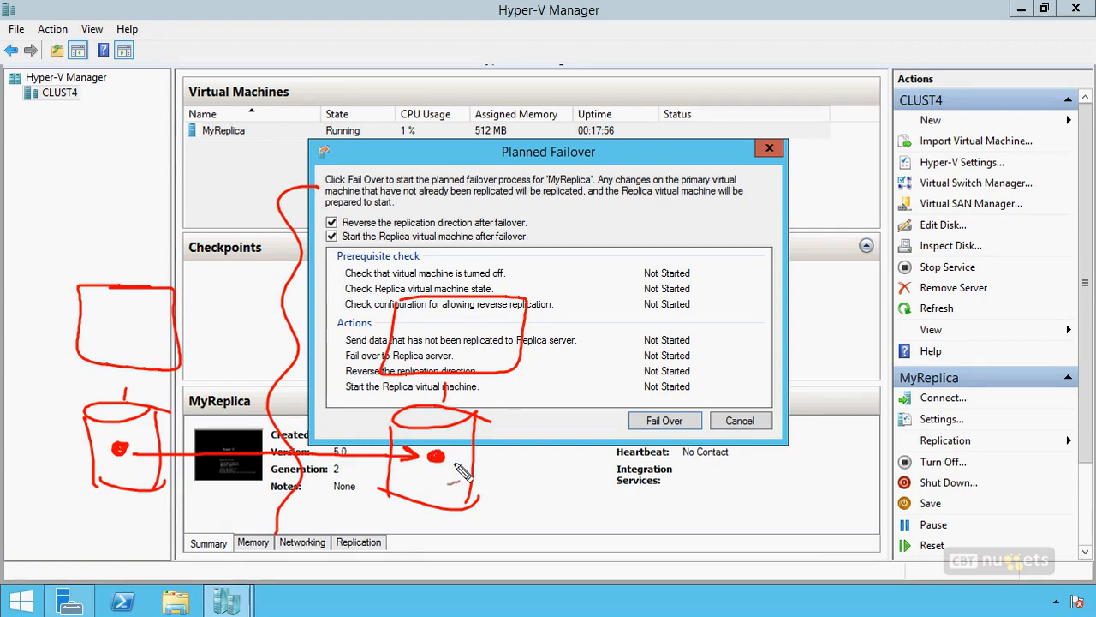
{"action": "mouse_move", "coordinate": [133, 434]}
{"action": "left_mouse_down"}
{"action": "mouse_move", "coordinate": [116, 461]}
{"action": "mouse_move", "coordinate": [130, 459]}
{"action": "left_mouse_up"}
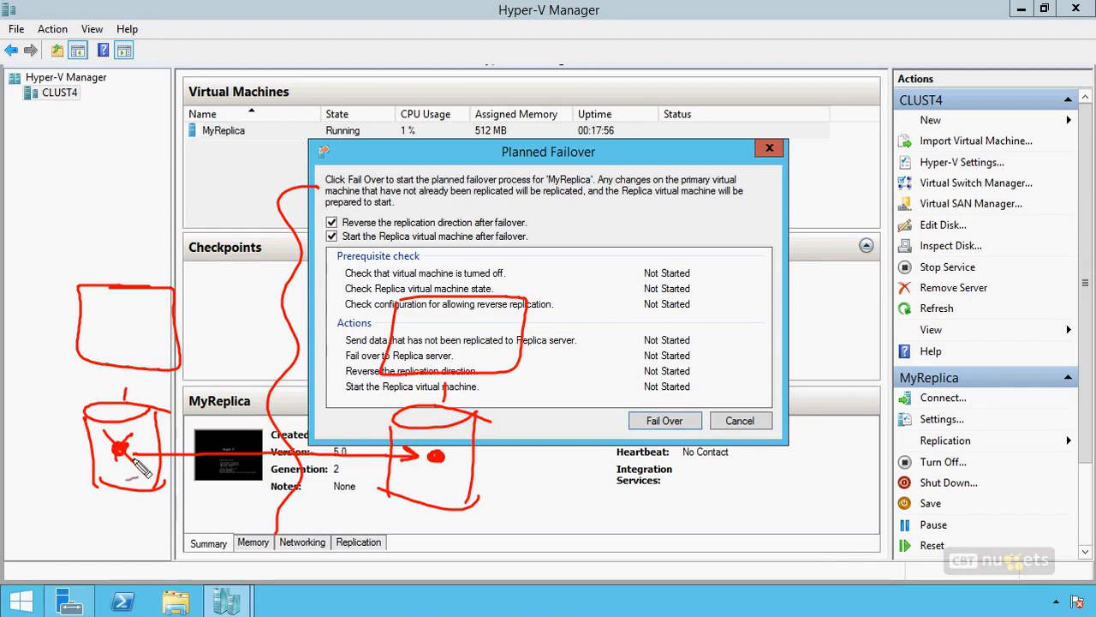
{"action": "mouse_move", "coordinate": [147, 261]}
{"action": "left_mouse_down"}
{"action": "mouse_move", "coordinate": [426, 268]}
{"action": "mouse_move", "coordinate": [426, 290]}
{"action": "left_mouse_up"}
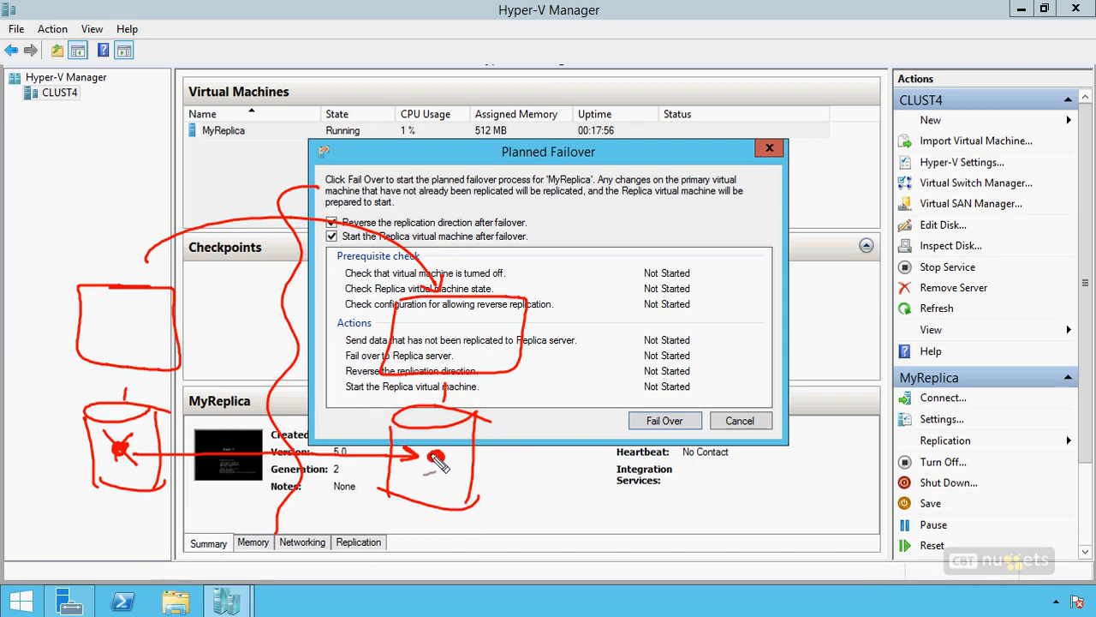
{"action": "left_click_drag", "start_coordinate": [407, 454], "coordinate": [409, 461]}
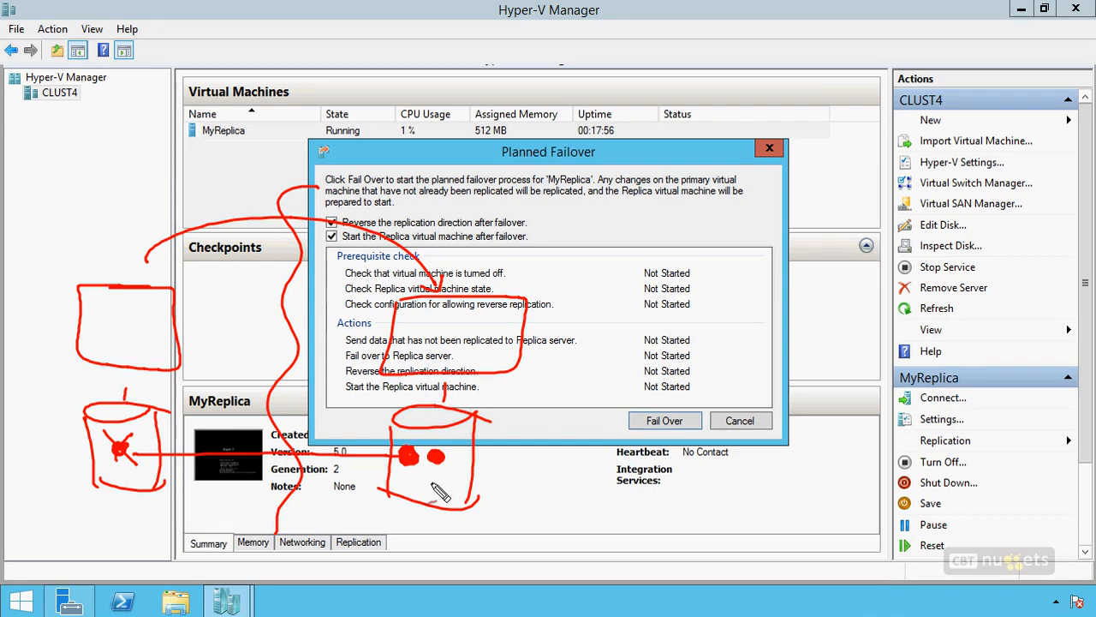
{"action": "left_click_drag", "start_coordinate": [146, 443], "coordinate": [147, 463]}
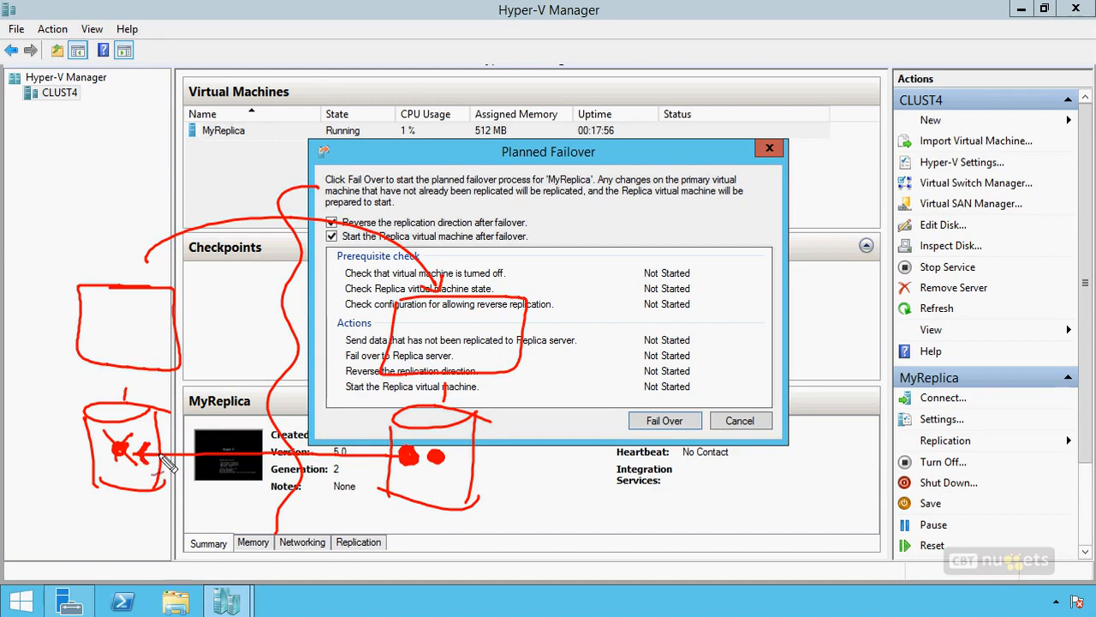
{"action": "mouse_move", "coordinate": [353, 216]}
{"action": "left_mouse_down"}
{"action": "mouse_move", "coordinate": [324, 207]}
{"action": "mouse_move", "coordinate": [313, 230]}
{"action": "left_mouse_up"}
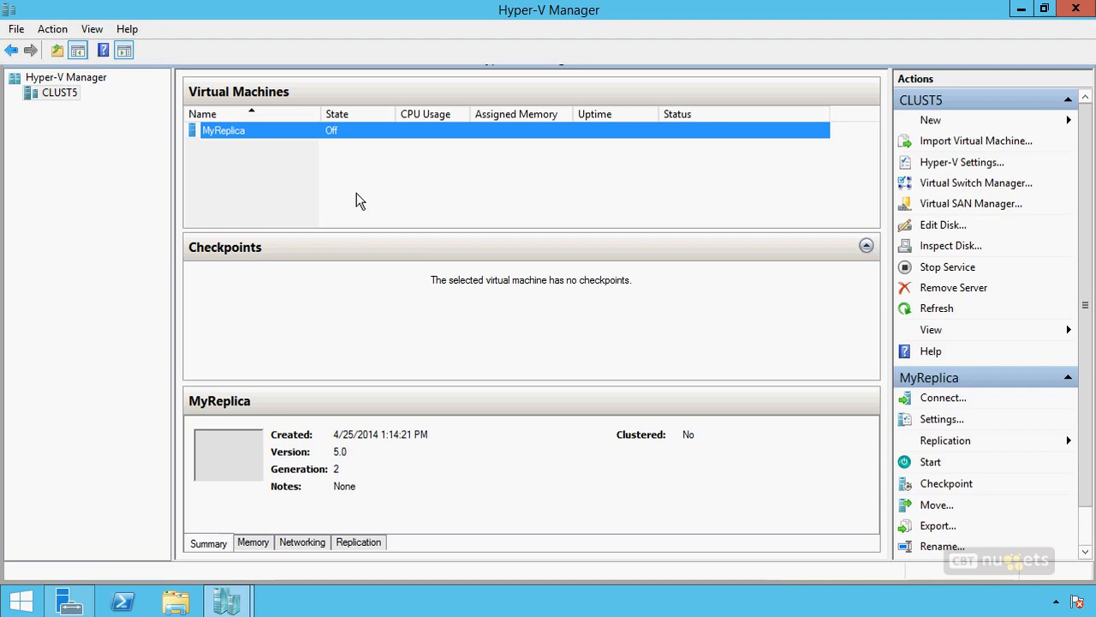
Step: Examine the Failover dialog and its recovery point choices for MyReplica on CLUST5, and cancel without failing over
{"action": "right_click", "coordinate": [333, 133]}
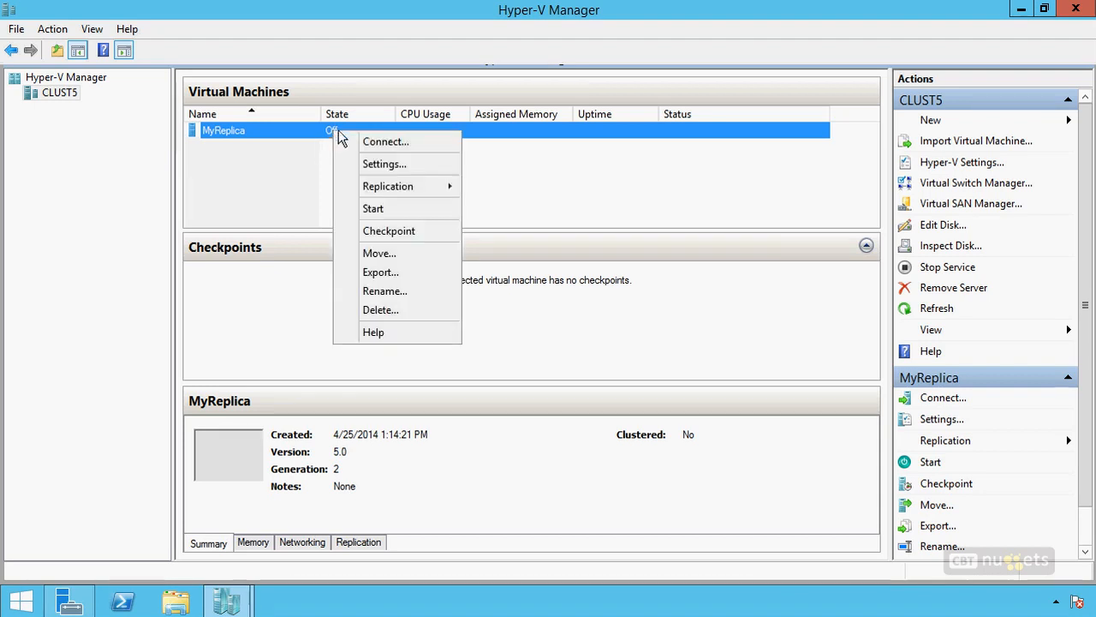
{"action": "mouse_move", "coordinate": [408, 193]}
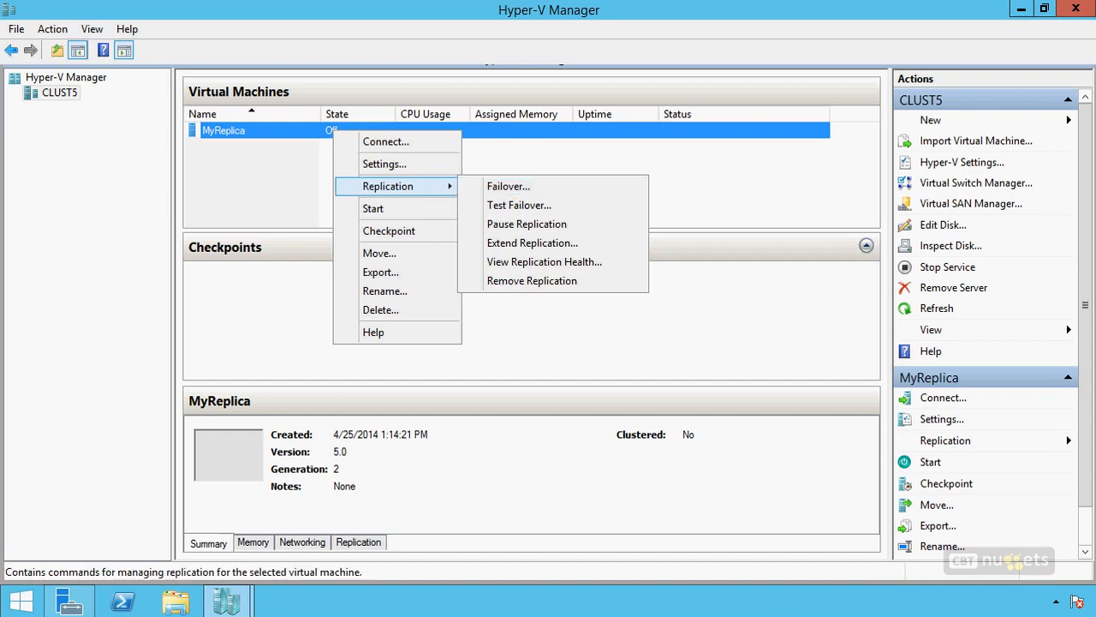
{"action": "left_click_drag", "start_coordinate": [458, 178], "coordinate": [480, 189]}
{"action": "left_click_drag", "start_coordinate": [465, 199], "coordinate": [479, 209]}
{"action": "key", "text": "Escape"}
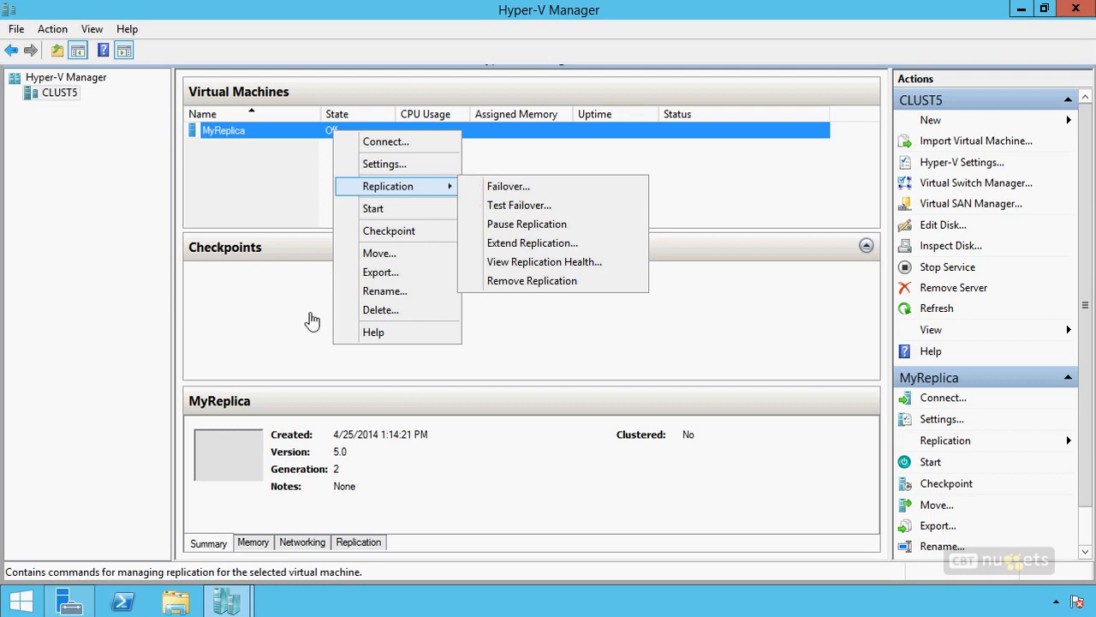
{"action": "left_click", "coordinate": [507, 186]}
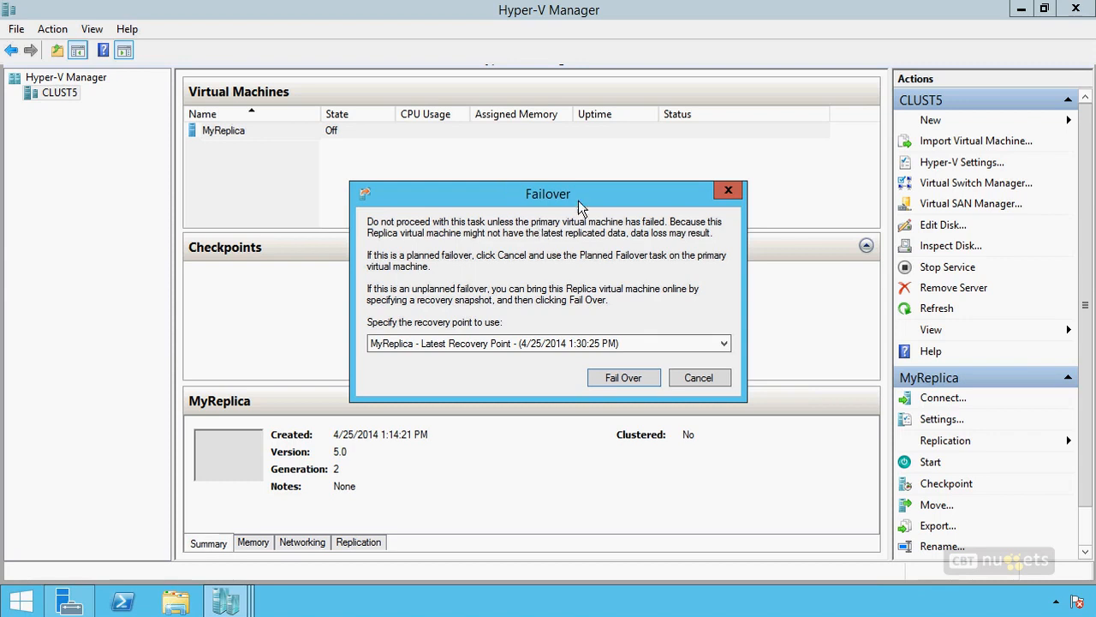
{"action": "left_click", "coordinate": [520, 345]}
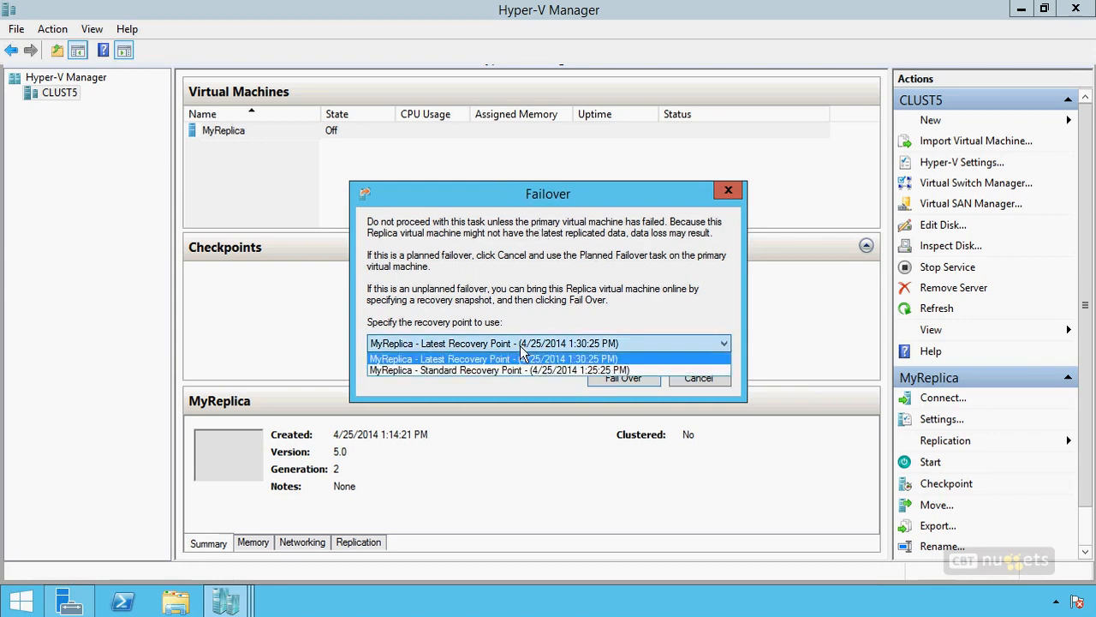
{"action": "left_click", "coordinate": [570, 276]}
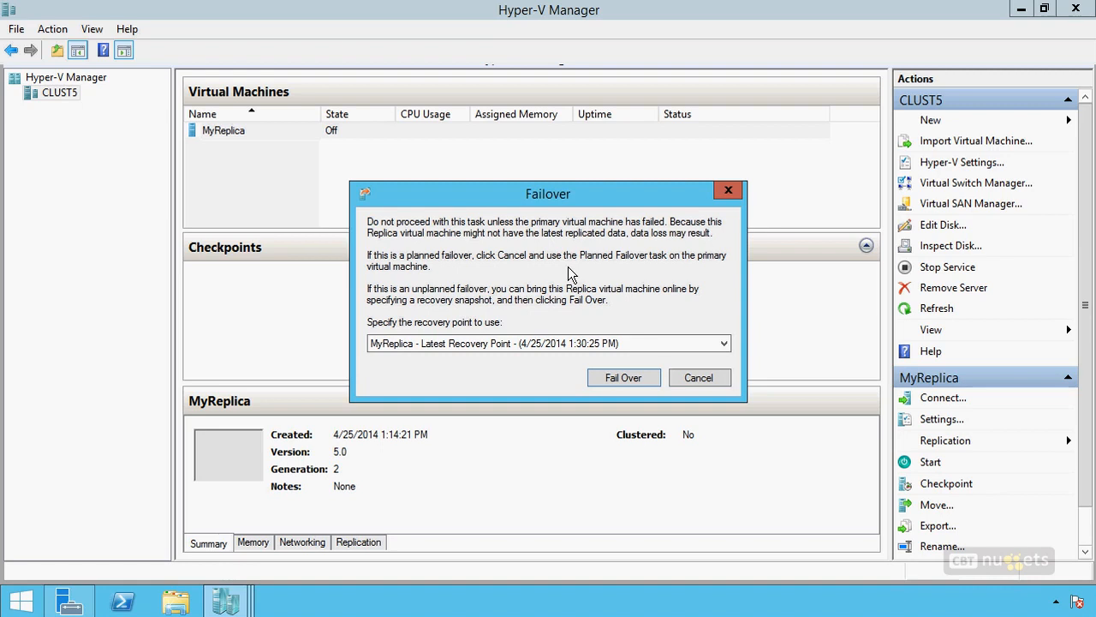
{"action": "left_click", "coordinate": [699, 377]}
Step: Review the Test Failover dialog for MyReplica on CLUST5, and cancel both it and the open Planned Failover on CLUST4
{"action": "right_click", "coordinate": [370, 131]}
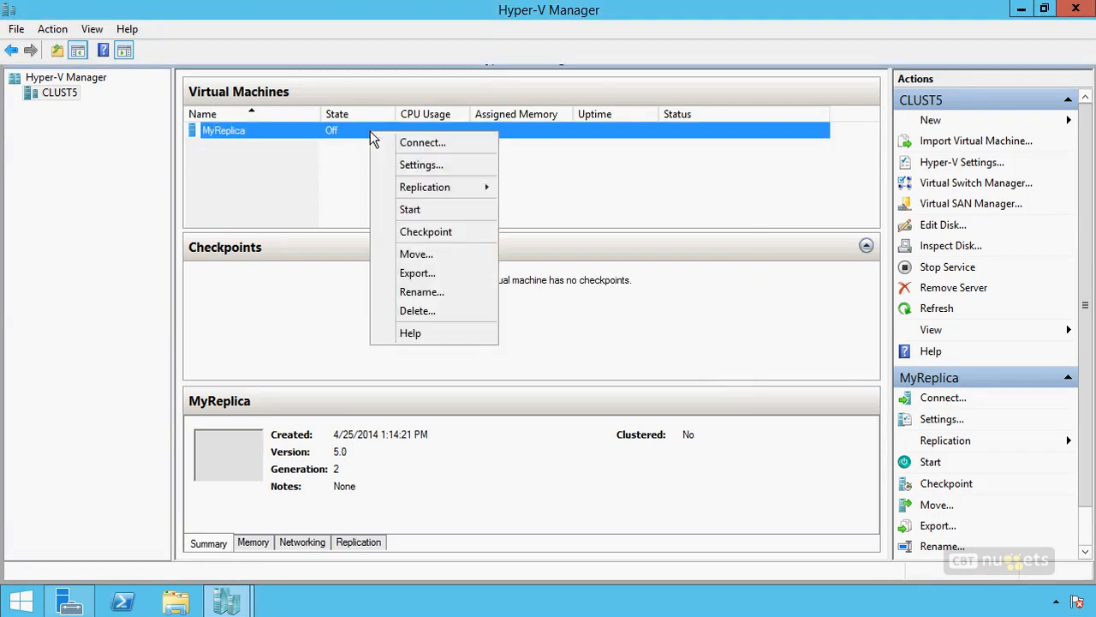
{"action": "mouse_move", "coordinate": [435, 187]}
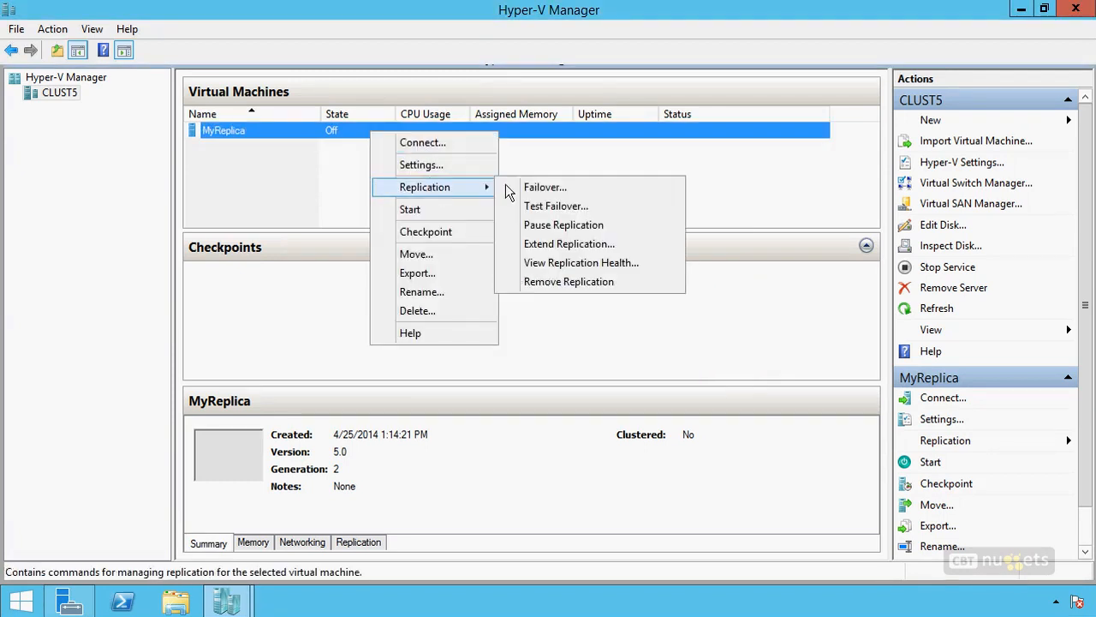
{"action": "left_click", "coordinate": [555, 207]}
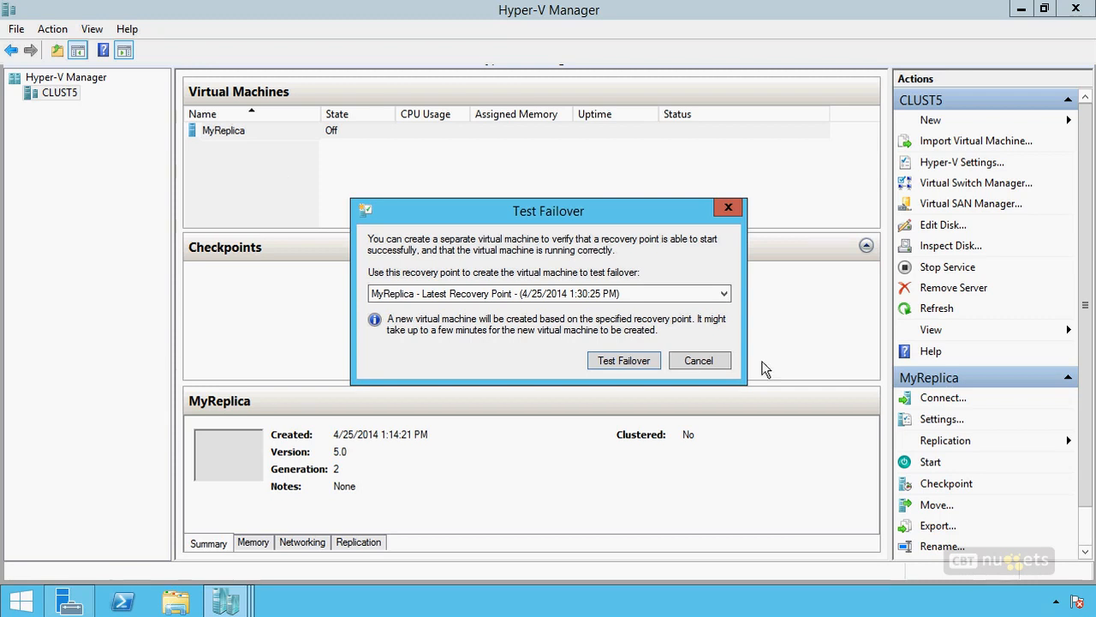
{"action": "left_click", "coordinate": [695, 361]}
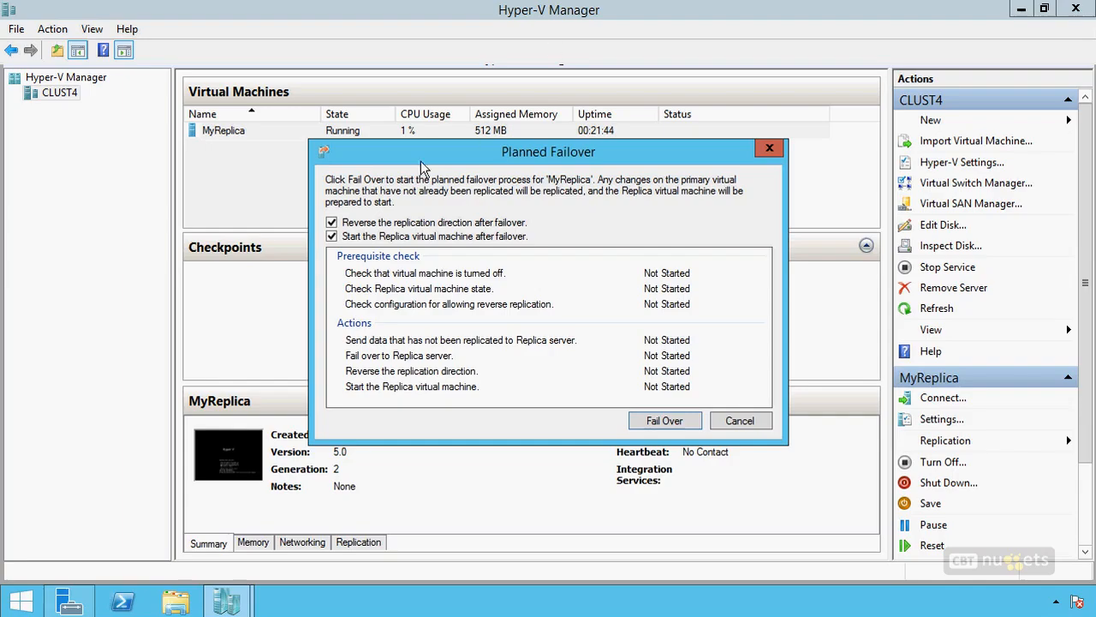
{"action": "left_click", "coordinate": [751, 418]}
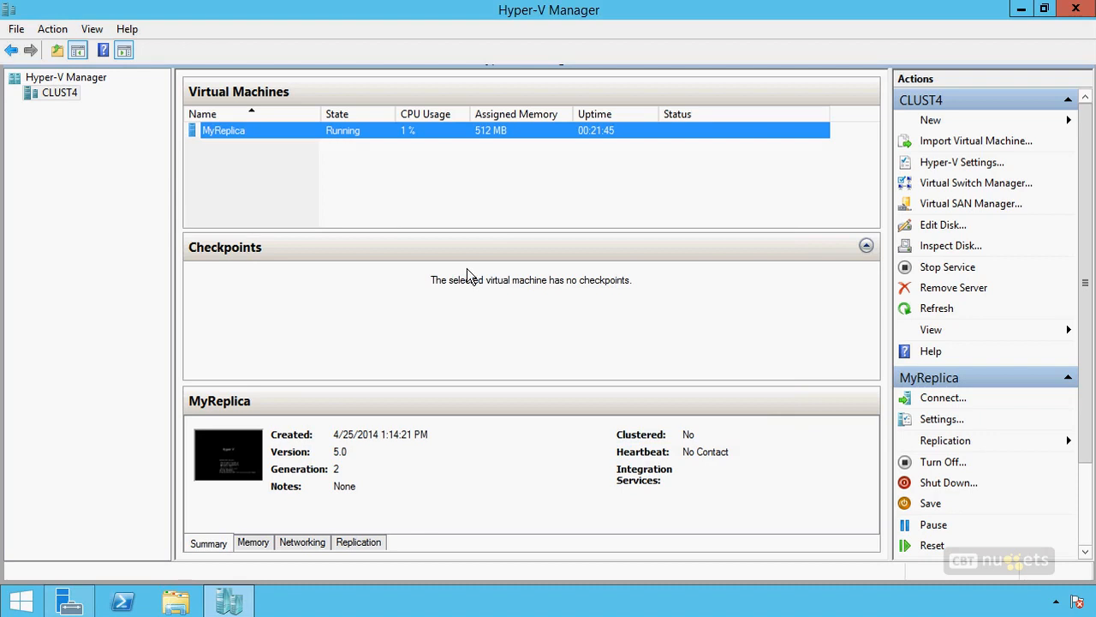
Step: View the replication health report for MyReplica on CLUST4, including its statistics and pending replication, and close it
{"action": "right_click", "coordinate": [346, 133]}
{"action": "mouse_move", "coordinate": [428, 187]}
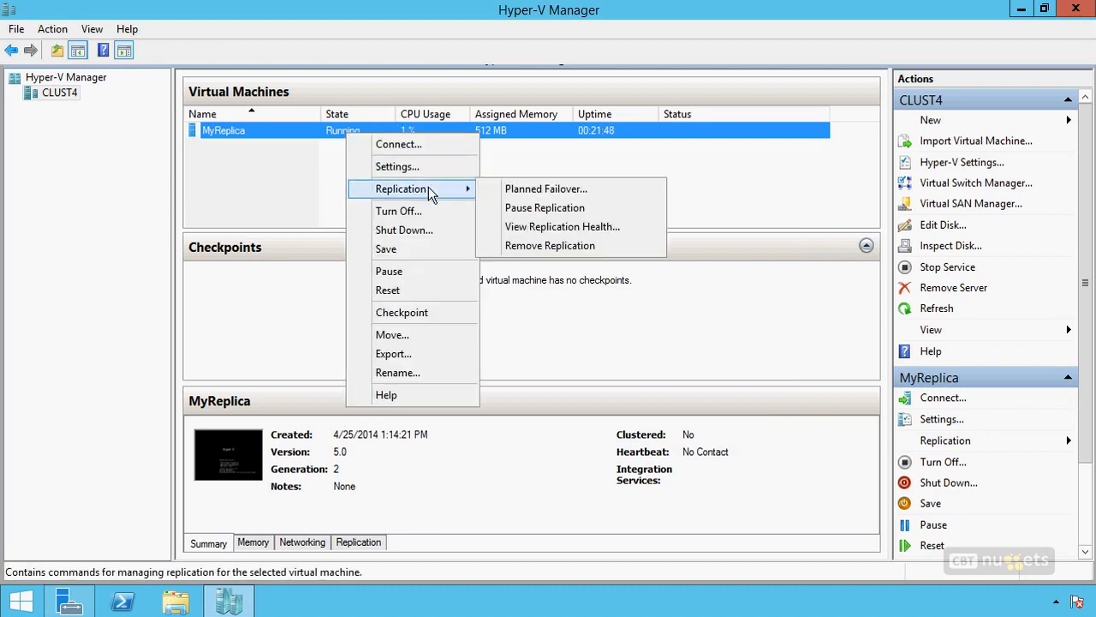
{"action": "left_click", "coordinate": [543, 226]}
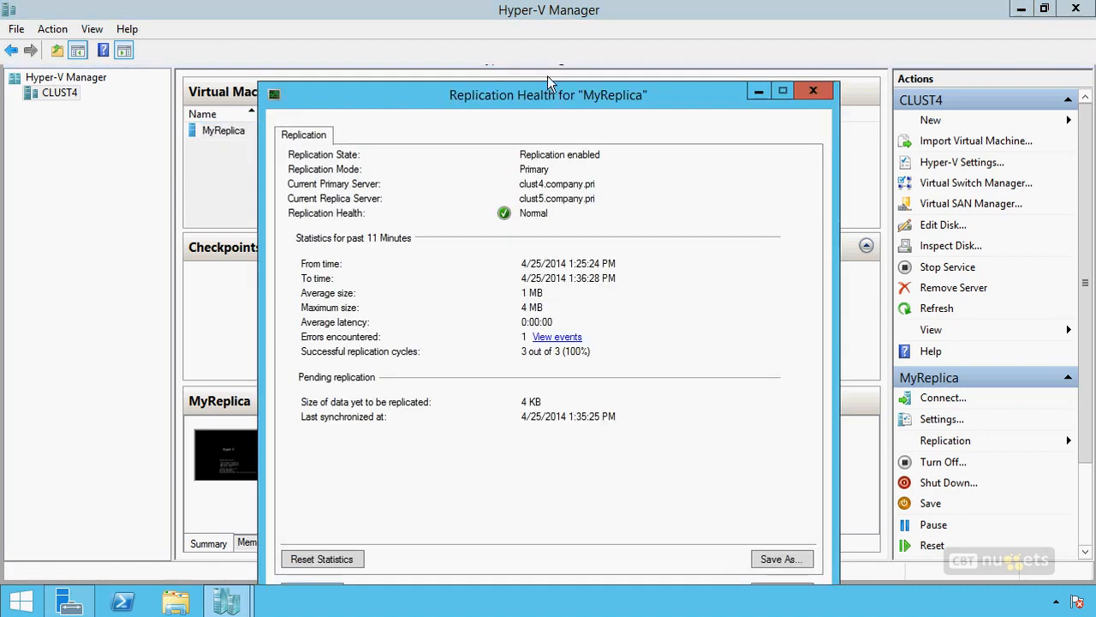
{"action": "left_click_drag", "start_coordinate": [550, 99], "coordinate": [574, 49]}
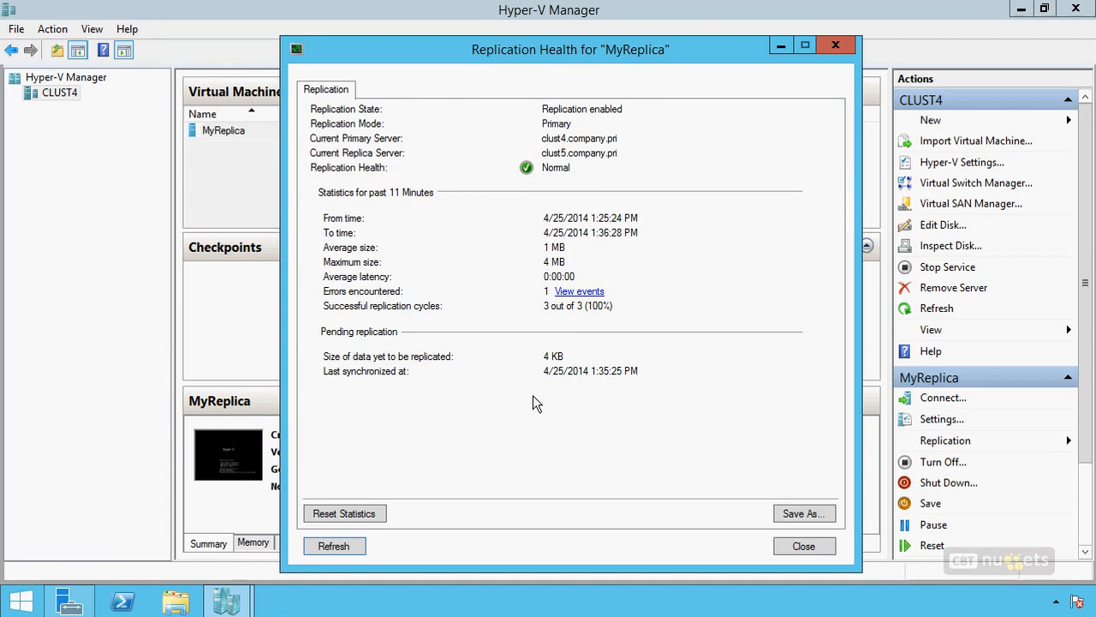
{"action": "left_click", "coordinate": [805, 550]}
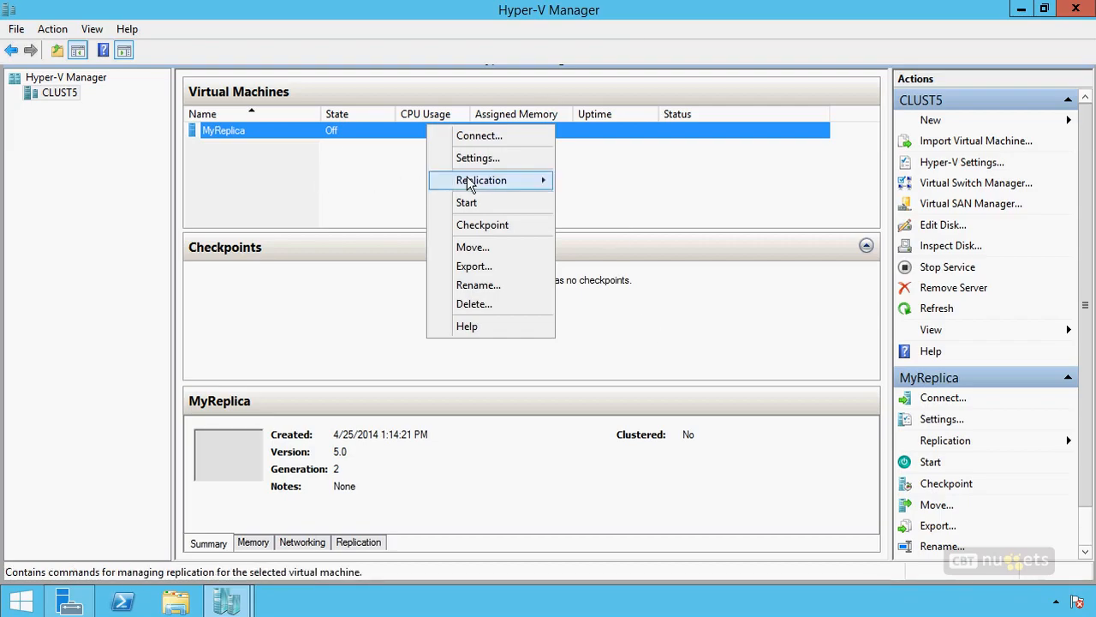
{"action": "mouse_move", "coordinate": [466, 180]}
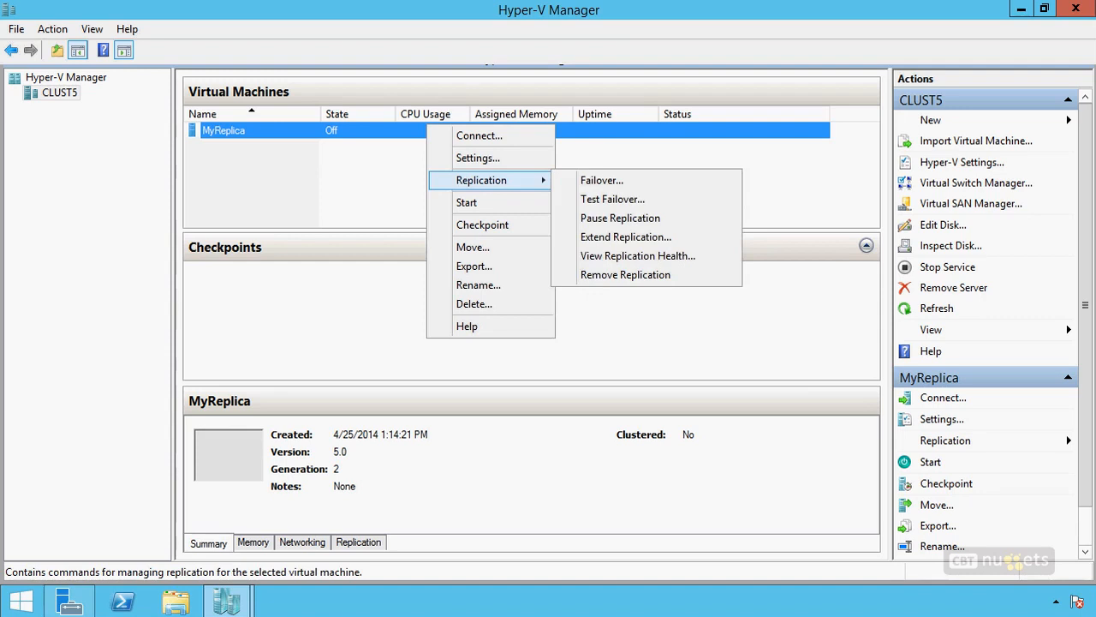
{"action": "left_click_drag", "start_coordinate": [168, 347], "coordinate": [165, 402]}
{"action": "mouse_move", "coordinate": [178, 346]}
{"action": "left_mouse_down"}
{"action": "mouse_move", "coordinate": [133, 396]}
{"action": "mouse_move", "coordinate": [168, 402]}
{"action": "left_mouse_up"}
{"action": "mouse_move", "coordinate": [190, 370]}
{"action": "left_mouse_down"}
{"action": "mouse_move", "coordinate": [240, 341]}
{"action": "mouse_move", "coordinate": [277, 354]}
{"action": "left_mouse_up"}
{"action": "mouse_move", "coordinate": [270, 340]}
{"action": "left_mouse_down"}
{"action": "mouse_move", "coordinate": [258, 360]}
{"action": "mouse_move", "coordinate": [306, 405]}
{"action": "left_mouse_up"}
{"action": "mouse_move", "coordinate": [299, 352]}
{"action": "left_mouse_down"}
{"action": "mouse_move", "coordinate": [320, 358]}
{"action": "mouse_move", "coordinate": [318, 406]}
{"action": "left_mouse_up"}
{"action": "mouse_move", "coordinate": [396, 371]}
{"action": "left_mouse_down"}
{"action": "mouse_move", "coordinate": [473, 361]}
{"action": "mouse_move", "coordinate": [577, 412]}
{"action": "mouse_move", "coordinate": [489, 424]}
{"action": "left_mouse_up"}
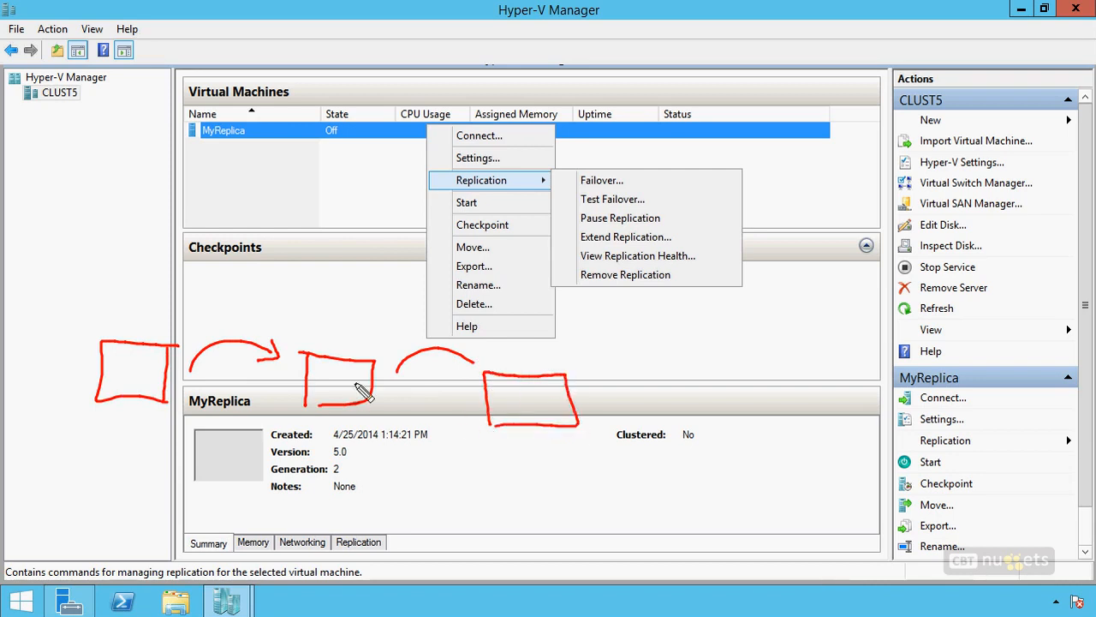
{"action": "left_click_drag", "start_coordinate": [467, 360], "coordinate": [484, 368]}
{"action": "left_click_drag", "start_coordinate": [131, 362], "coordinate": [131, 380]}
{"action": "left_click_drag", "start_coordinate": [331, 380], "coordinate": [347, 391]}
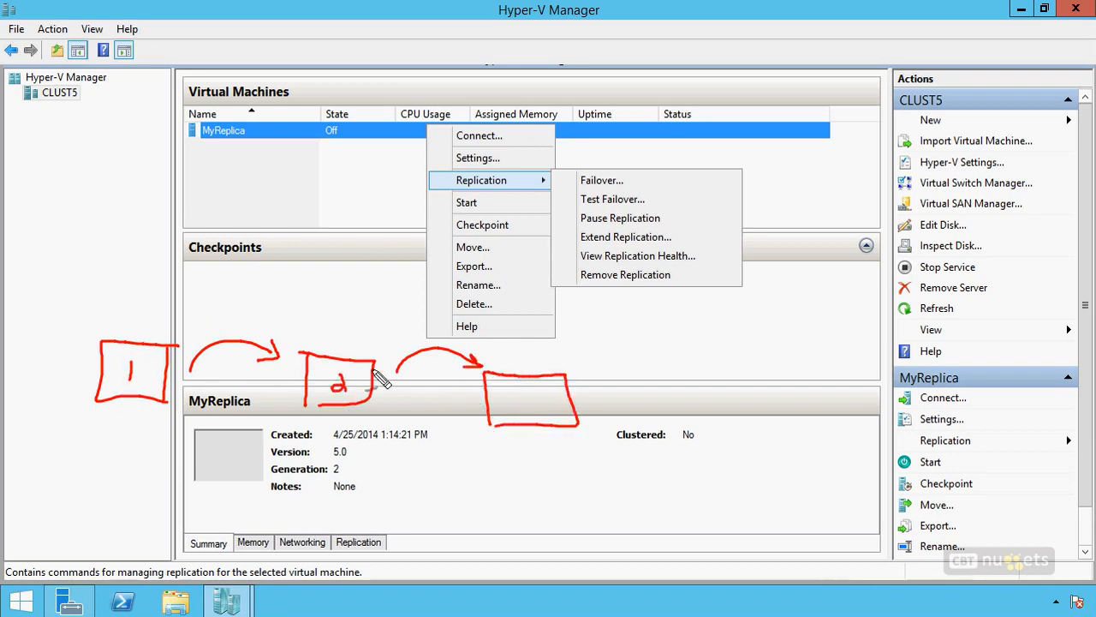
{"action": "mouse_move", "coordinate": [519, 392]}
{"action": "left_mouse_down"}
{"action": "mouse_move", "coordinate": [519, 411]}
{"action": "mouse_move", "coordinate": [541, 427]}
{"action": "left_mouse_up"}
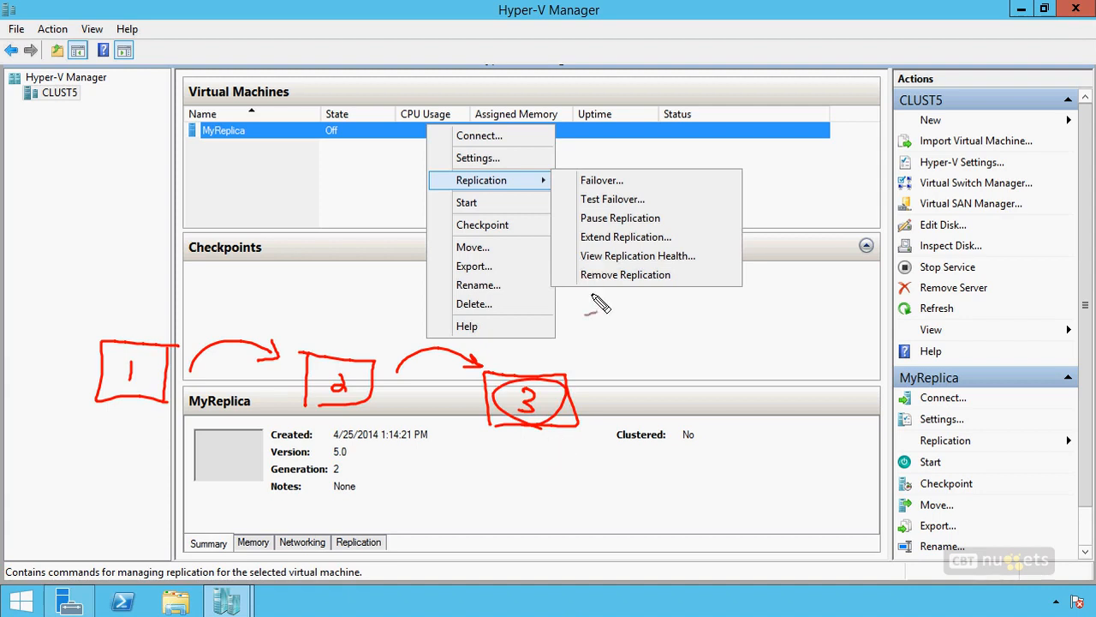
{"action": "key", "text": "Escape"}
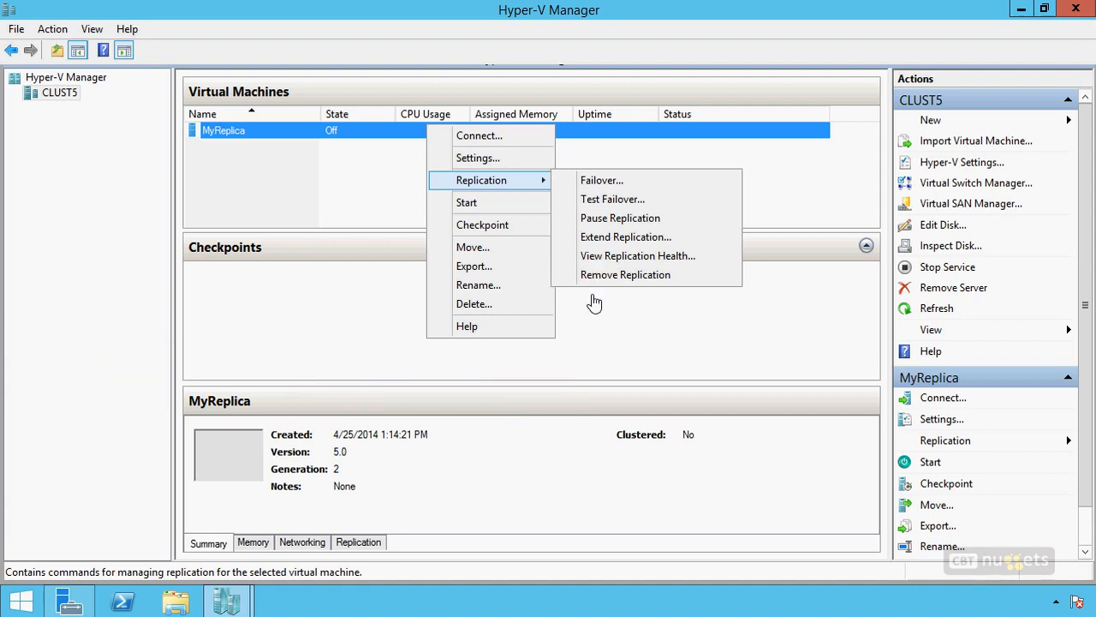
Step: Open Extend Replication for MyReplica on CLUST5
{"action": "left_click", "coordinate": [623, 237]}
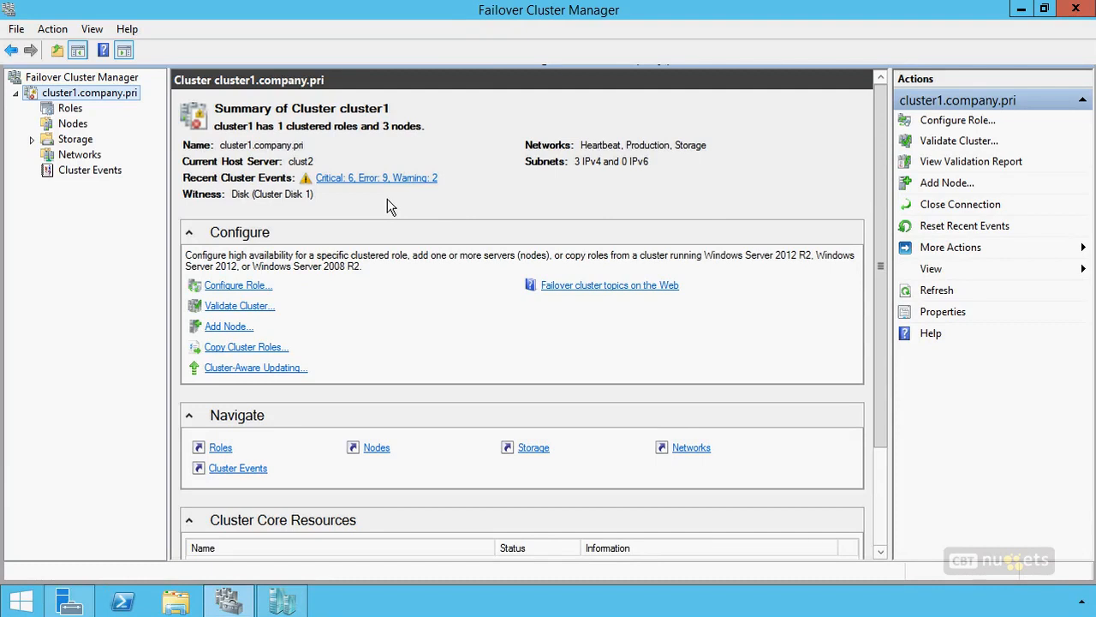
Step: Start configuring a new clustered role on cluster1 and choose Hyper-V Replica Broker as the role
{"action": "right_click", "coordinate": [69, 109]}
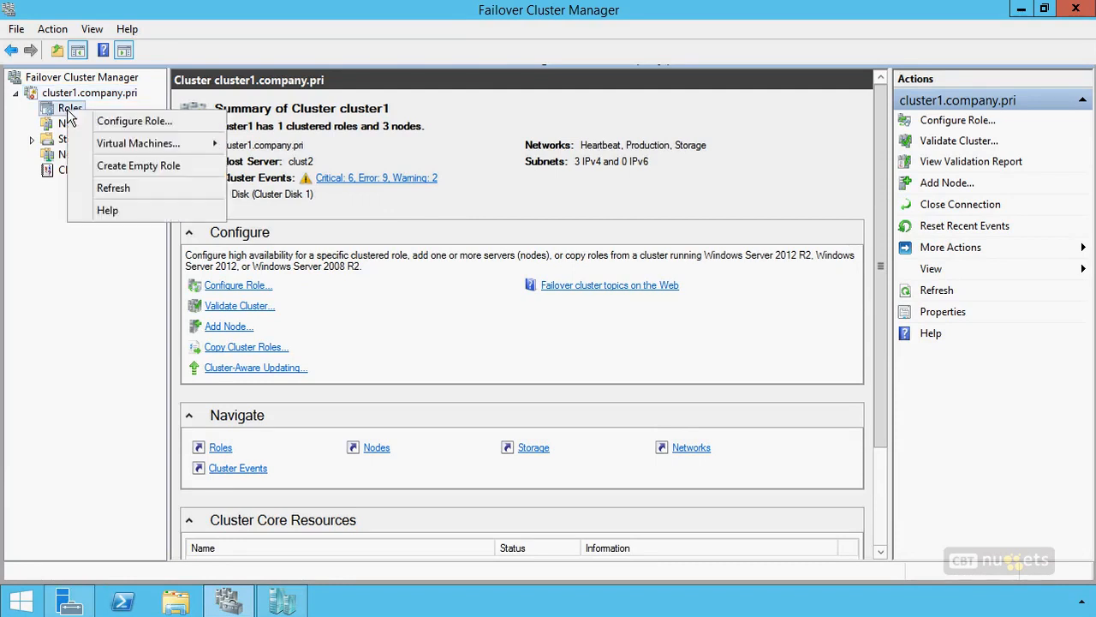
{"action": "left_click", "coordinate": [133, 120]}
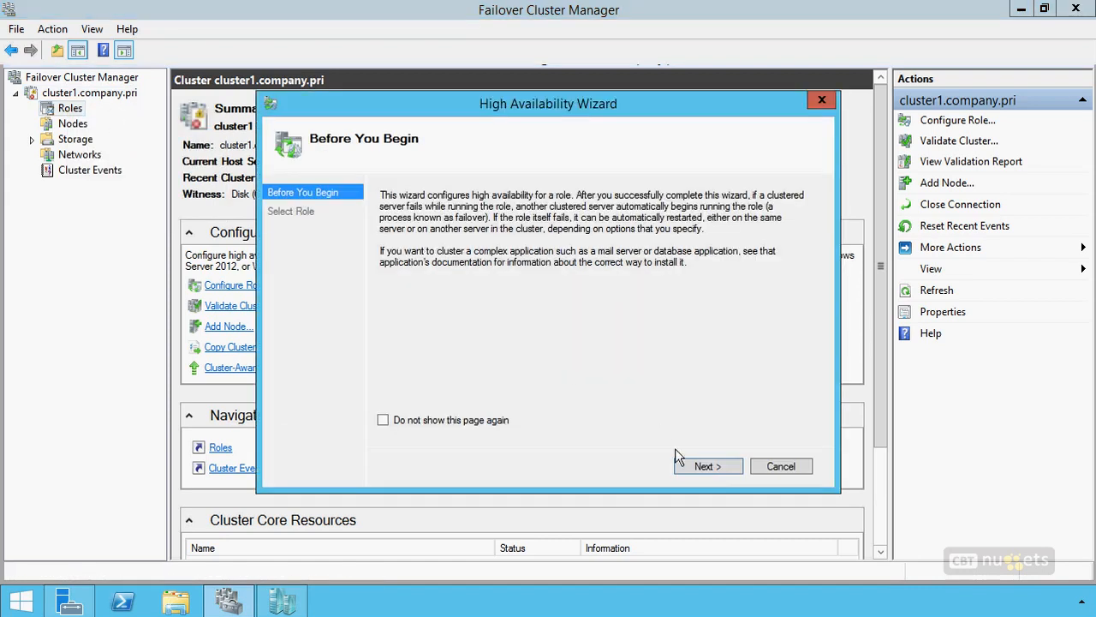
{"action": "left_click", "coordinate": [707, 466]}
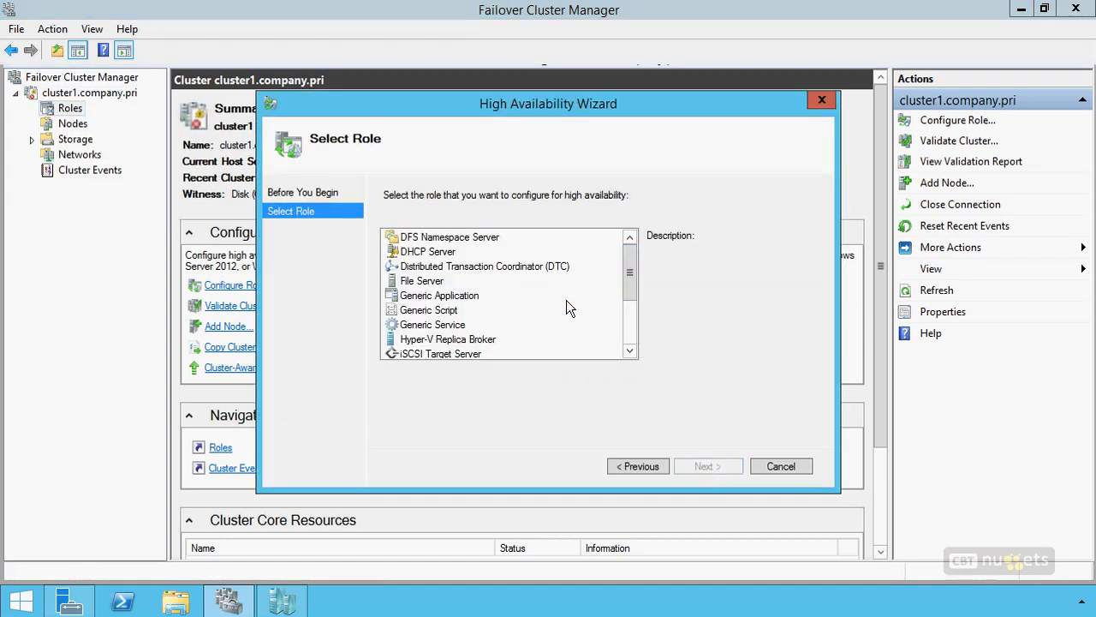
{"action": "left_click", "coordinate": [498, 338]}
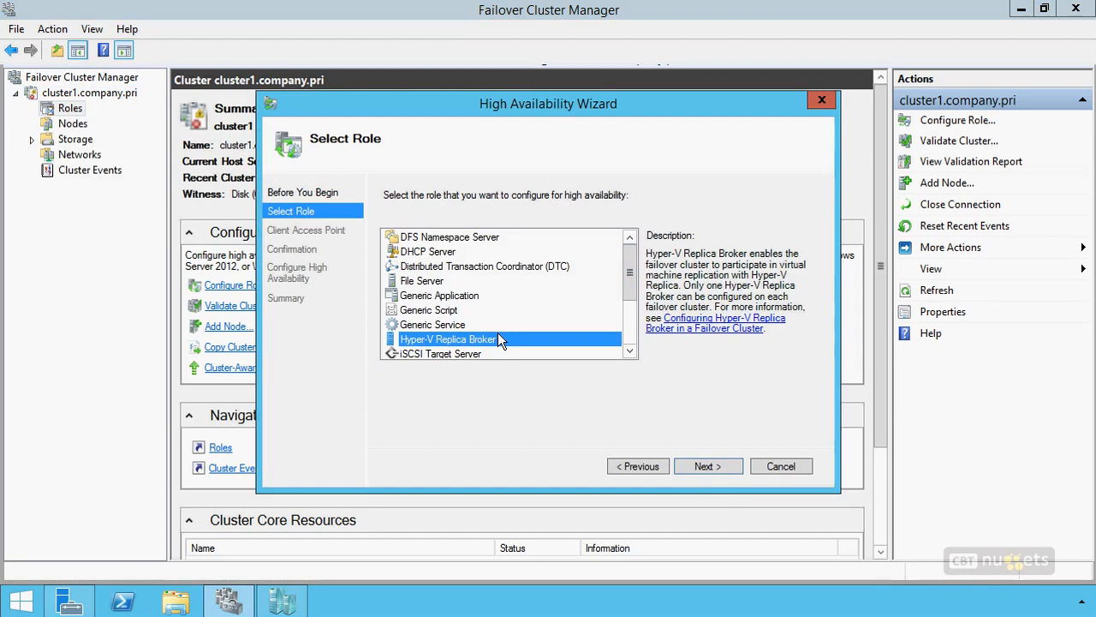
{"action": "left_click", "coordinate": [707, 466]}
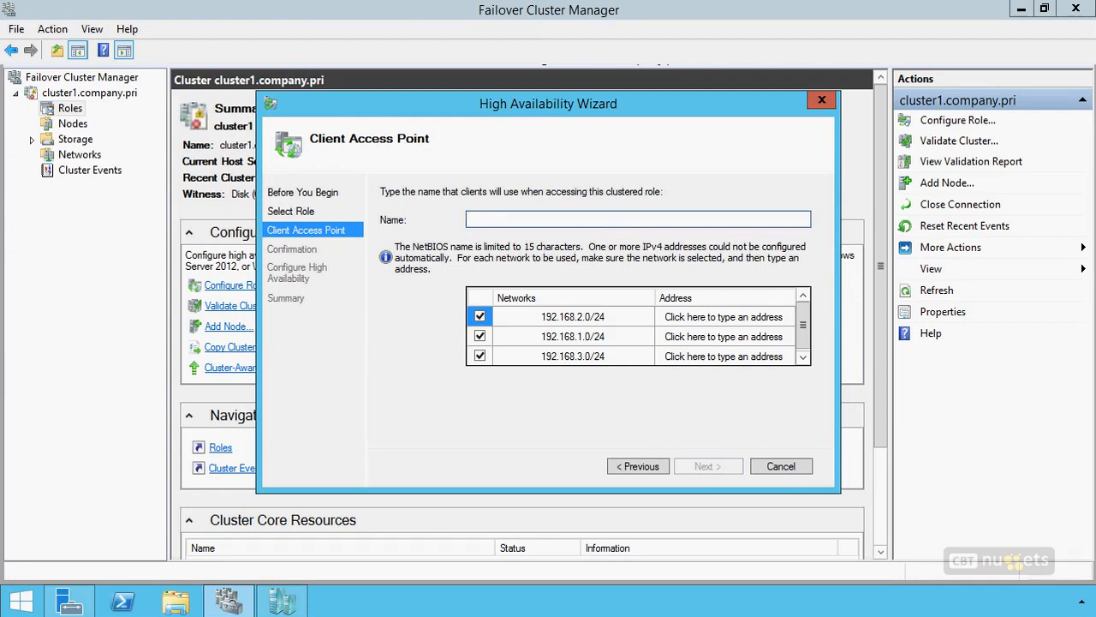
Step: Name the client access point repbroker and use only the 192.168.1.0/24 network with address 192.168.1.224
{"action": "left_click", "coordinate": [550, 218]}
{"action": "type", "text": "repbroker"}
{"action": "left_click", "coordinate": [480, 317]}
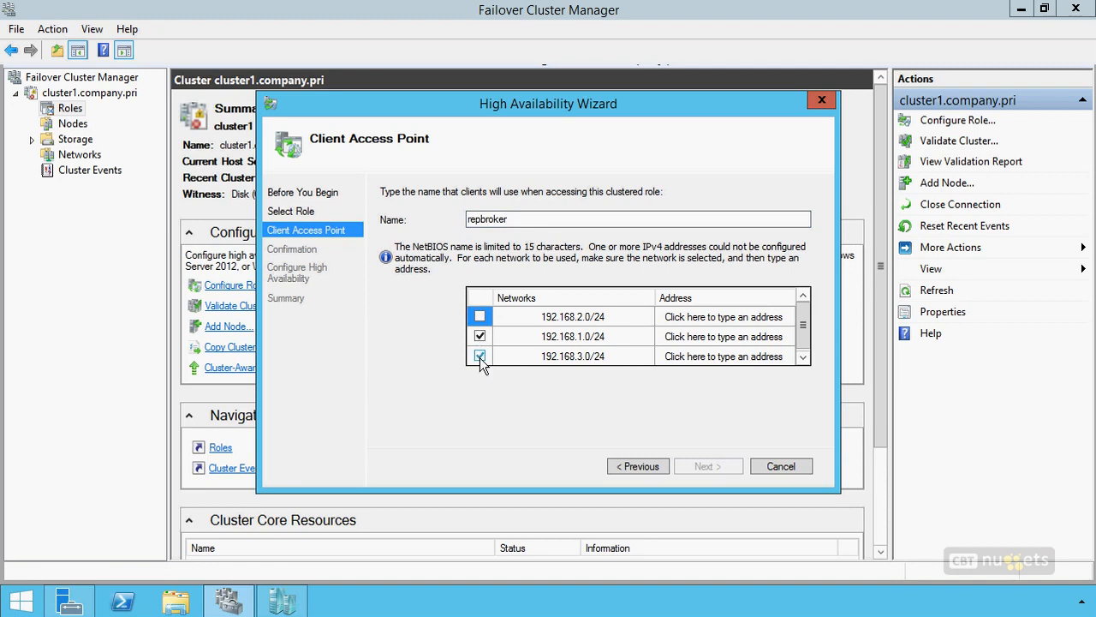
{"action": "left_click", "coordinate": [479, 356]}
{"action": "left_click", "coordinate": [698, 336]}
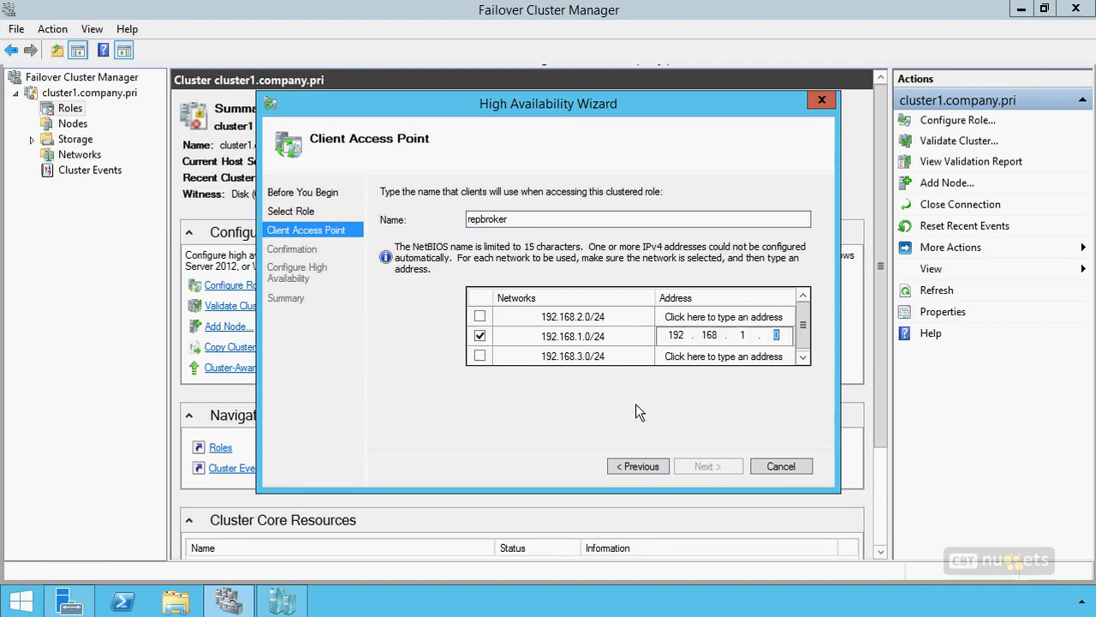
{"action": "type", "text": "224"}
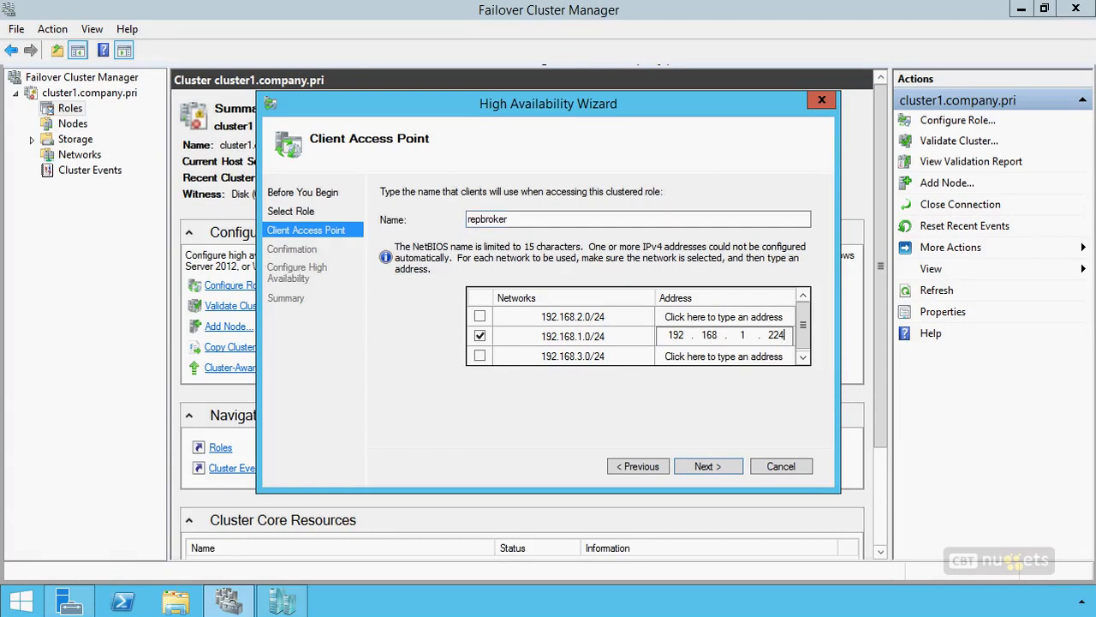
{"action": "left_click_drag", "start_coordinate": [526, 203], "coordinate": [499, 273]}
{"action": "left_click_drag", "start_coordinate": [426, 155], "coordinate": [317, 155]}
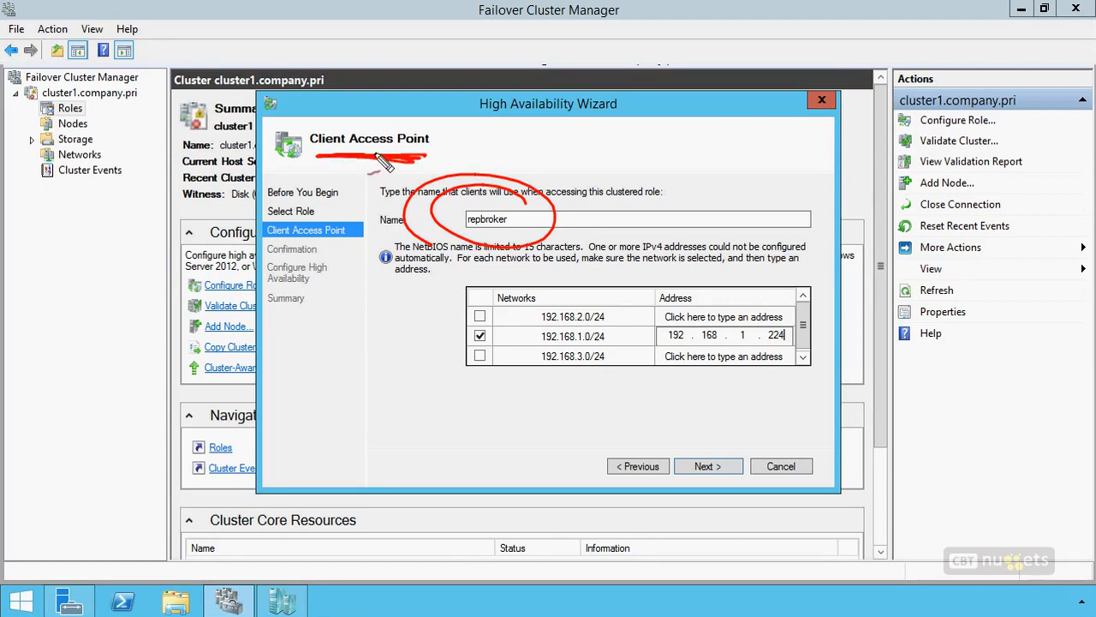
{"action": "key", "text": "Escape"}
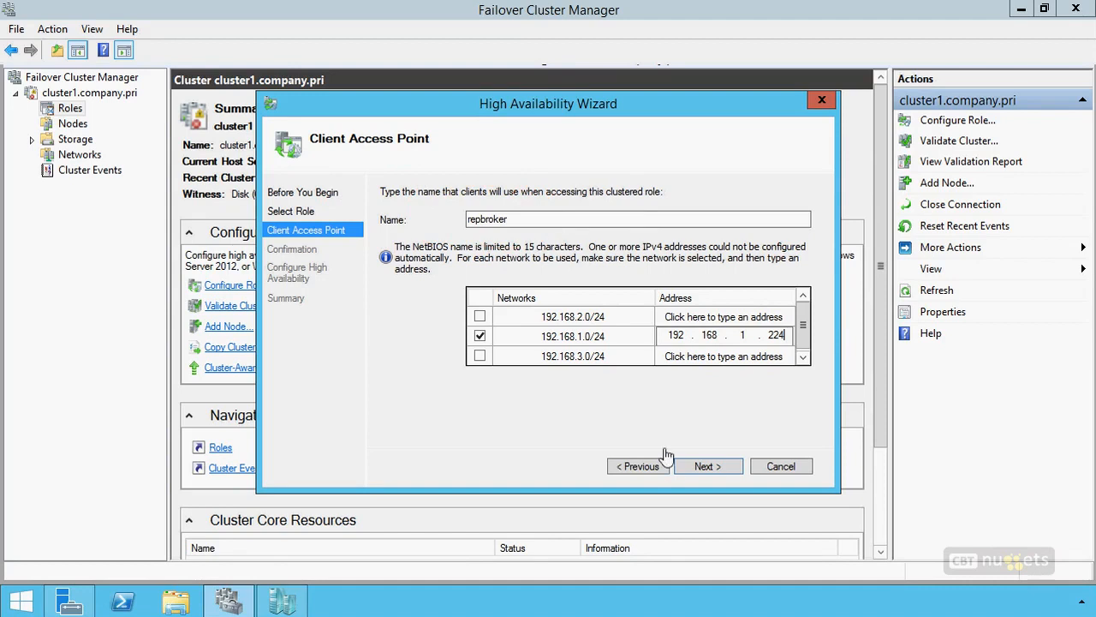
Step: Accept the client access point, confirm the Hyper-V Replica Broker configuration and finish the wizard
{"action": "left_click", "coordinate": [707, 469]}
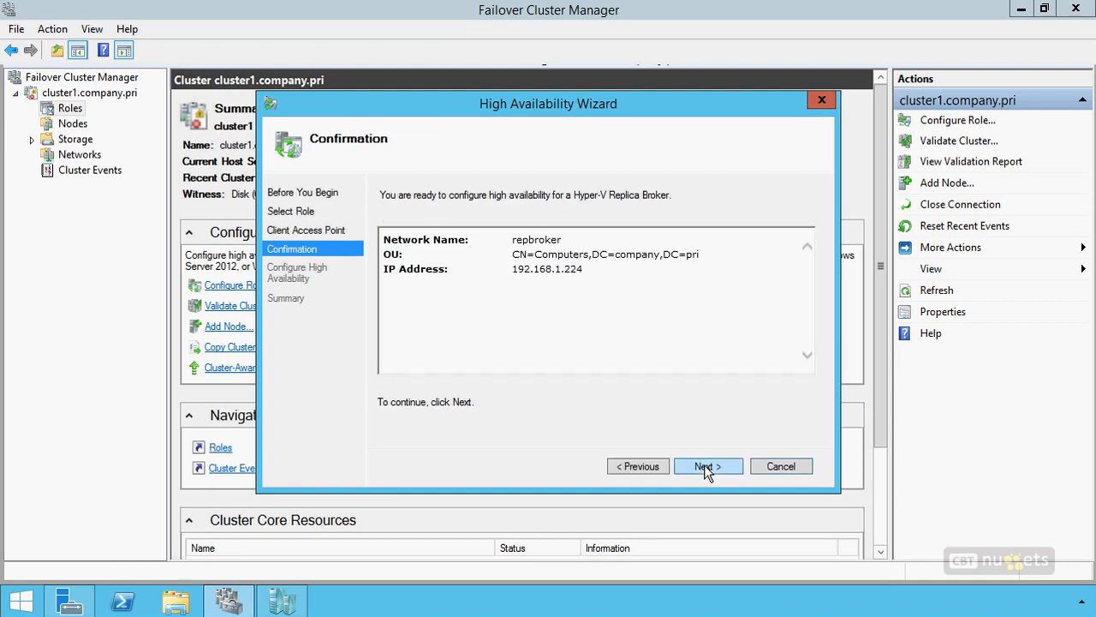
{"action": "left_click", "coordinate": [706, 468]}
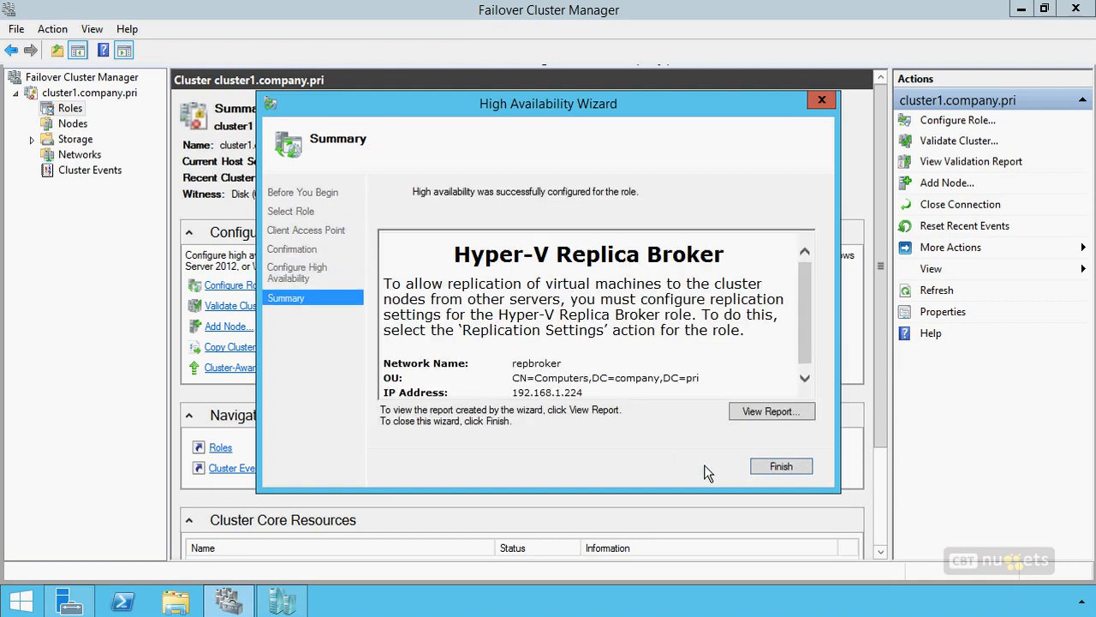
{"action": "left_click", "coordinate": [780, 467]}
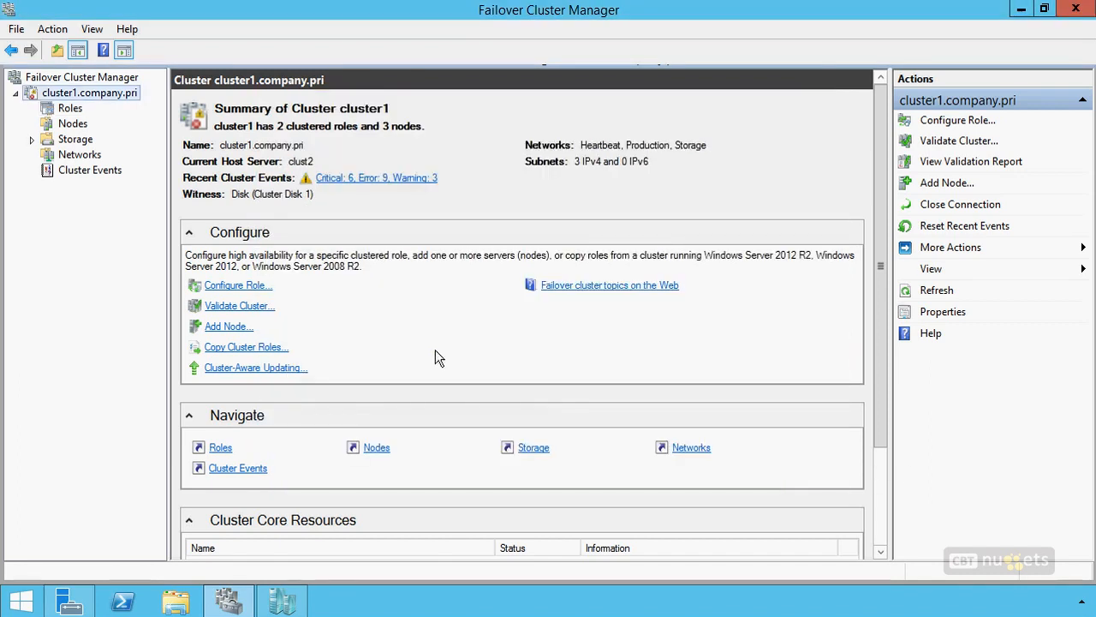
Step: Review the Enable Replication wizard for vm1 in the cluster roles up to the replica server page, and cancel it
{"action": "left_click", "coordinate": [72, 112]}
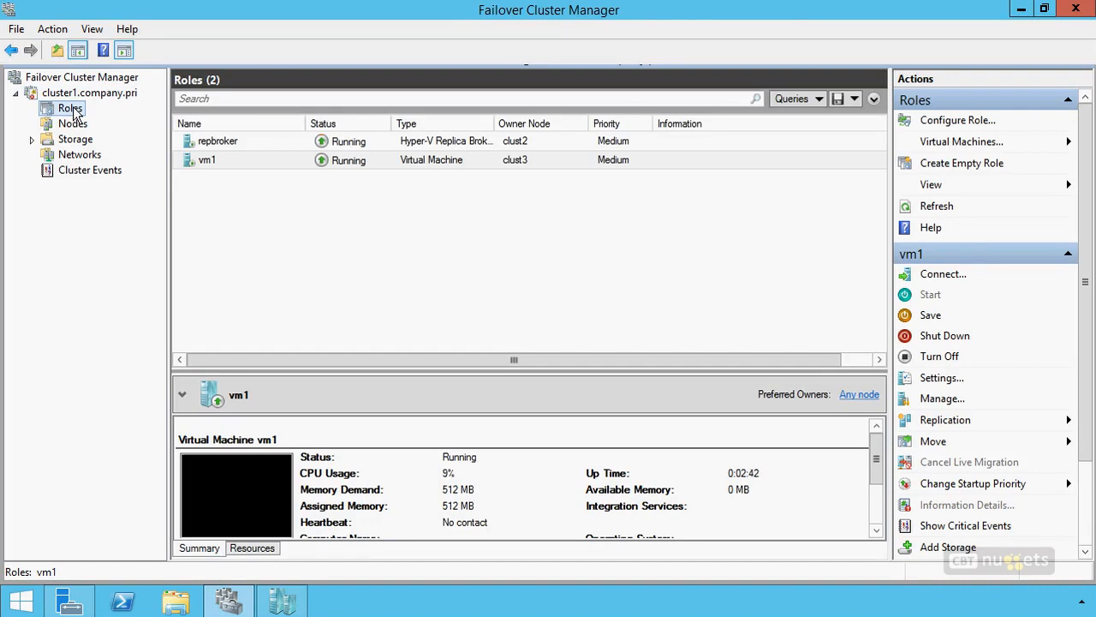
{"action": "right_click", "coordinate": [432, 163]}
{"action": "mouse_move", "coordinate": [488, 317]}
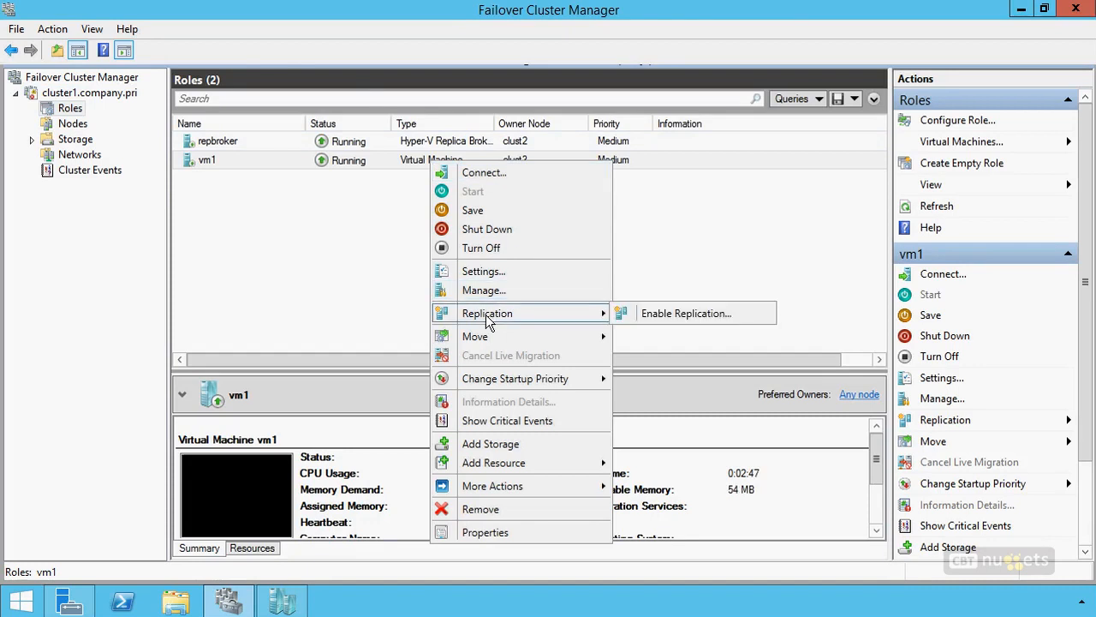
{"action": "left_click", "coordinate": [681, 313]}
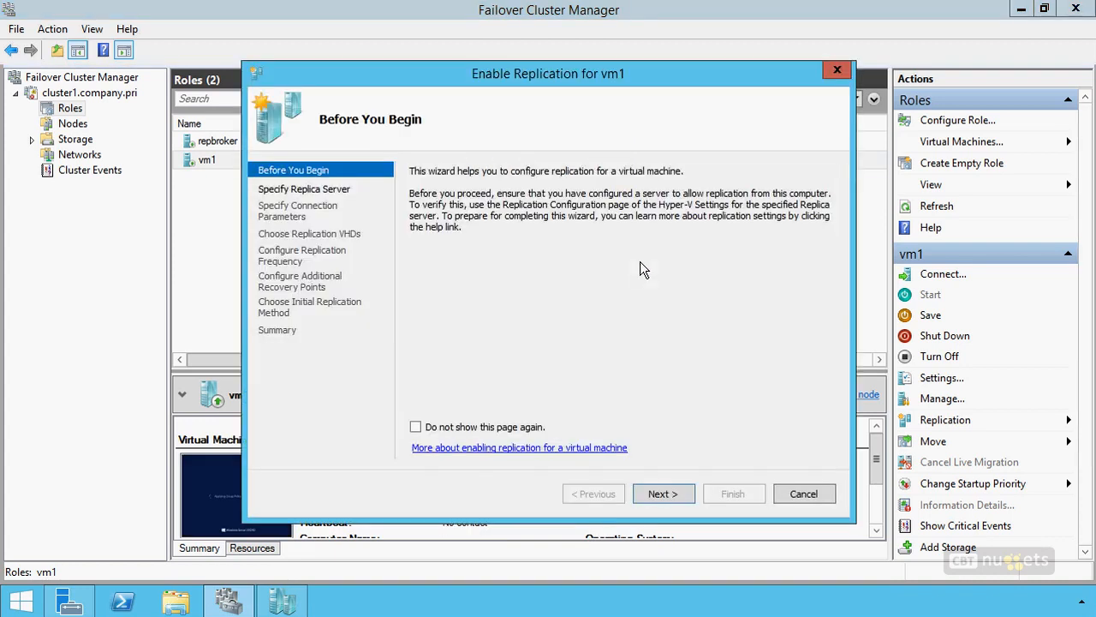
{"action": "left_click", "coordinate": [661, 494]}
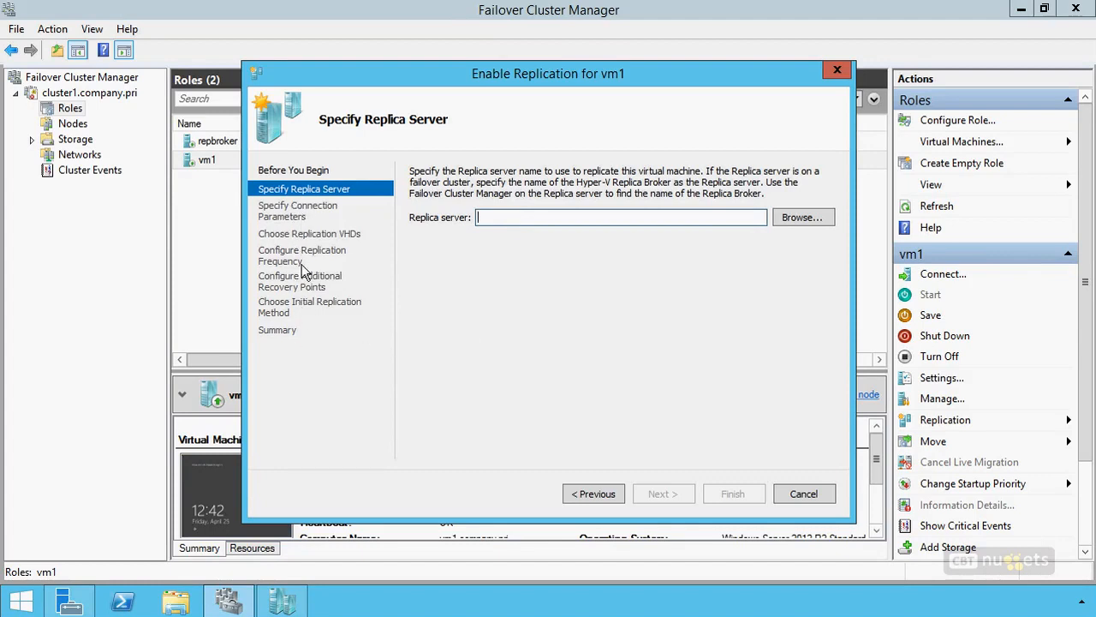
{"action": "left_click", "coordinate": [801, 495]}
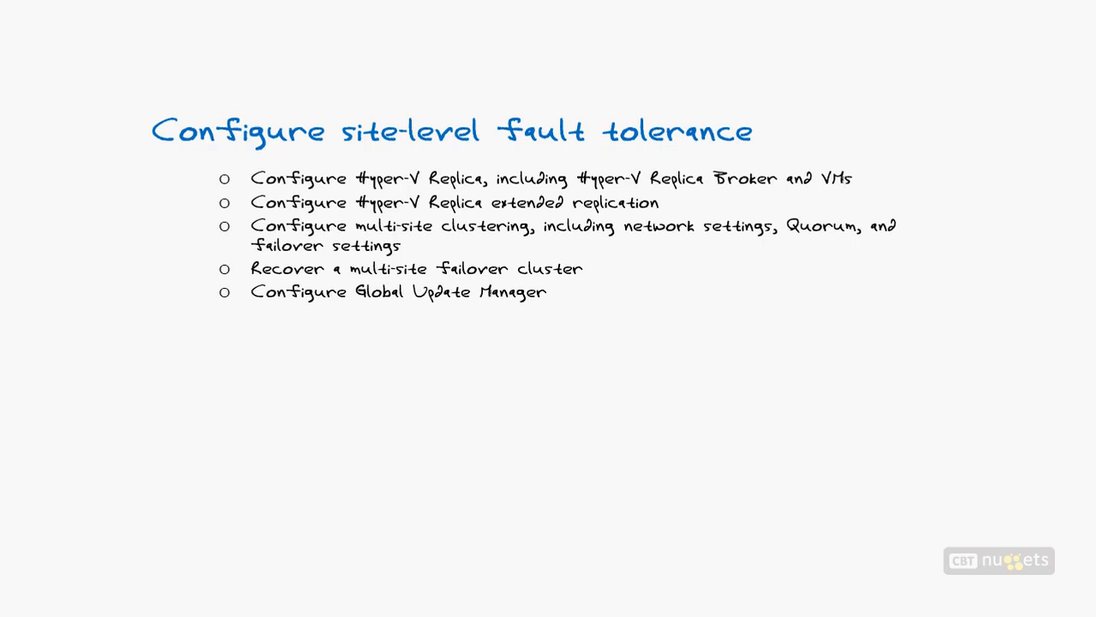
{"action": "left_click_drag", "start_coordinate": [208, 175], "coordinate": [214, 203]}
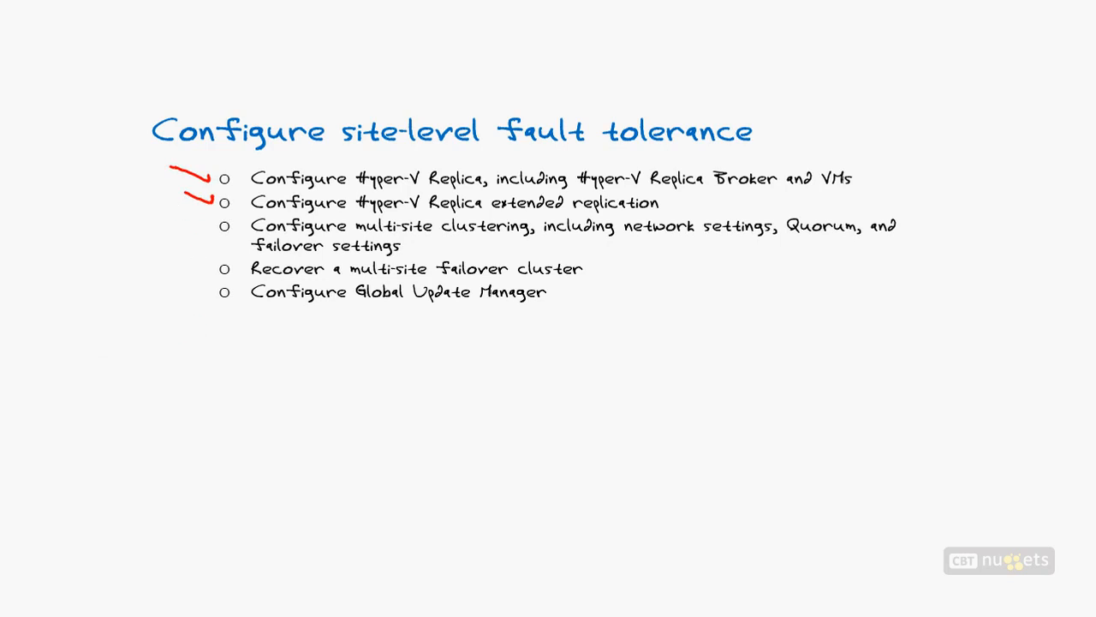
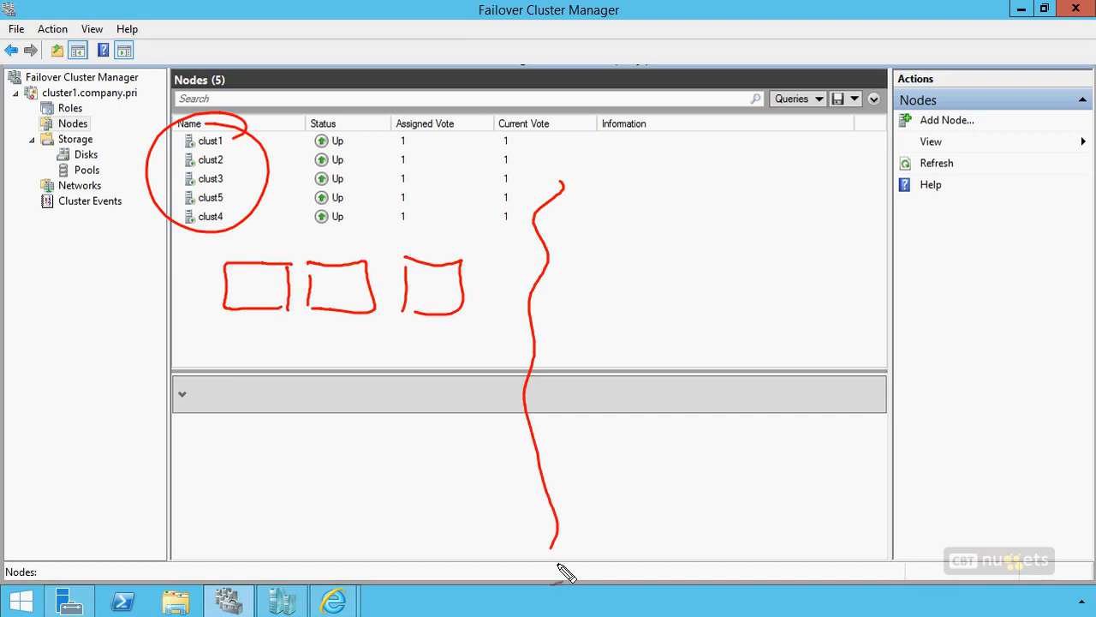
Step: Draw three server boxes for the second site, then tick the five listed nodes and both groups of boxes
{"action": "mouse_move", "coordinate": [596, 297]}
{"action": "left_mouse_down"}
{"action": "mouse_move", "coordinate": [630, 251]}
{"action": "mouse_move", "coordinate": [597, 296]}
{"action": "left_mouse_up"}
{"action": "mouse_move", "coordinate": [687, 296]}
{"action": "left_mouse_down"}
{"action": "mouse_move", "coordinate": [689, 248]}
{"action": "mouse_move", "coordinate": [686, 295]}
{"action": "left_mouse_up"}
{"action": "left_click_drag", "start_coordinate": [782, 250], "coordinate": [780, 298]}
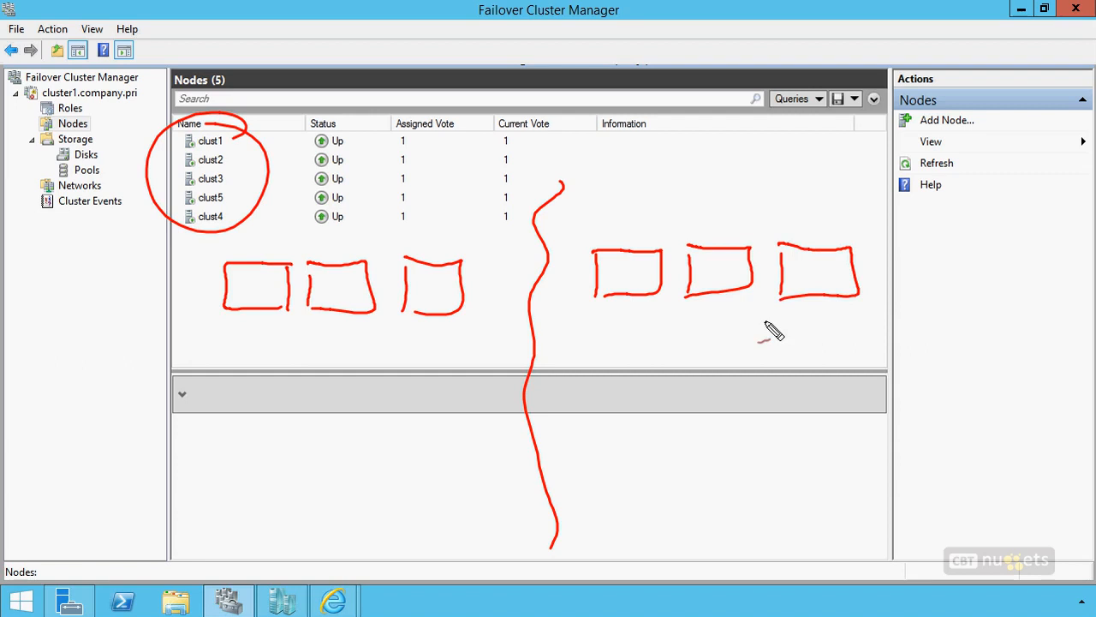
{"action": "mouse_move", "coordinate": [156, 134]}
{"action": "left_mouse_down"}
{"action": "mouse_move", "coordinate": [178, 141]}
{"action": "mouse_move", "coordinate": [178, 159]}
{"action": "mouse_move", "coordinate": [160, 168]}
{"action": "mouse_move", "coordinate": [162, 204]}
{"action": "left_mouse_up"}
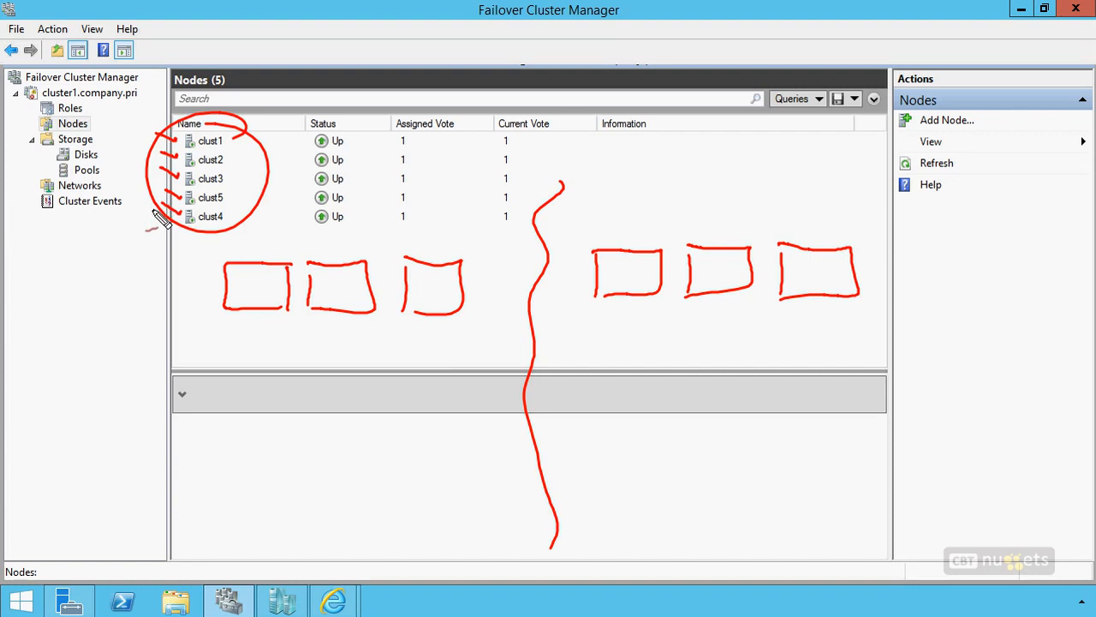
{"action": "left_click_drag", "start_coordinate": [201, 281], "coordinate": [174, 275]}
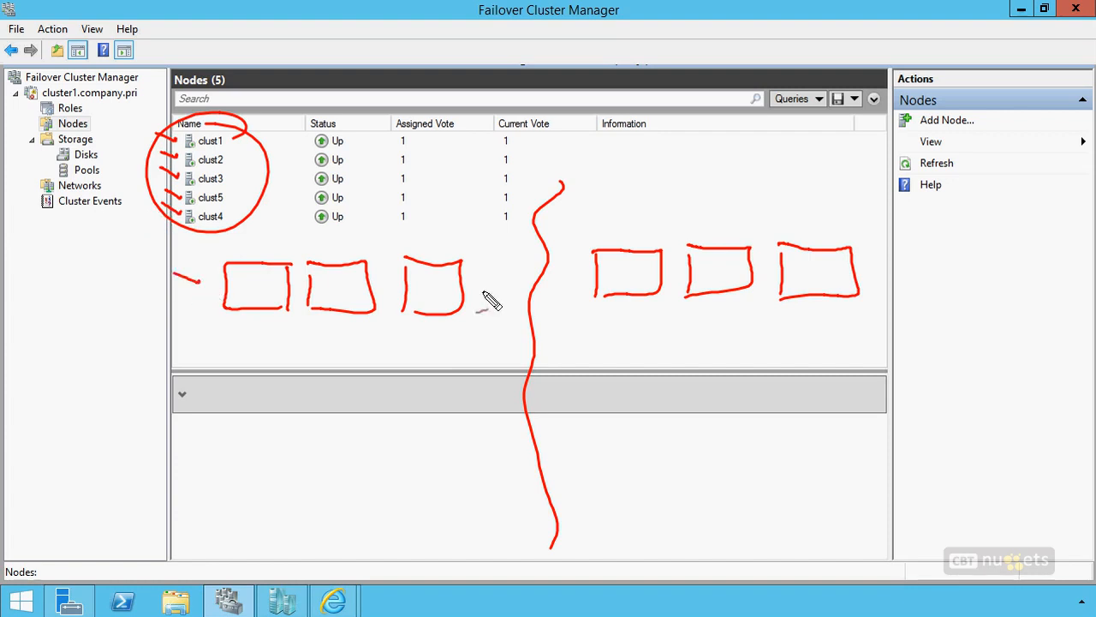
{"action": "left_click_drag", "start_coordinate": [580, 272], "coordinate": [565, 265]}
Step: Sketch lines joining each site's three server boxes to a shared storage cylinder below them
{"action": "left_click_drag", "start_coordinate": [267, 315], "coordinate": [435, 326]}
{"action": "mouse_move", "coordinate": [343, 330]}
{"action": "left_mouse_down"}
{"action": "mouse_move", "coordinate": [342, 351]}
{"action": "mouse_move", "coordinate": [362, 360]}
{"action": "mouse_move", "coordinate": [337, 367]}
{"action": "mouse_move", "coordinate": [340, 392]}
{"action": "mouse_move", "coordinate": [360, 385]}
{"action": "left_mouse_up"}
{"action": "mouse_move", "coordinate": [625, 298]}
{"action": "left_mouse_down"}
{"action": "mouse_move", "coordinate": [631, 315]}
{"action": "mouse_move", "coordinate": [738, 316]}
{"action": "left_mouse_up"}
{"action": "mouse_move", "coordinate": [722, 297]}
{"action": "left_mouse_down"}
{"action": "mouse_move", "coordinate": [722, 316]}
{"action": "mouse_move", "coordinate": [820, 311]}
{"action": "left_mouse_up"}
{"action": "mouse_move", "coordinate": [722, 321]}
{"action": "left_mouse_down"}
{"action": "mouse_move", "coordinate": [719, 360]}
{"action": "mouse_move", "coordinate": [745, 371]}
{"action": "mouse_move", "coordinate": [707, 386]}
{"action": "left_mouse_up"}
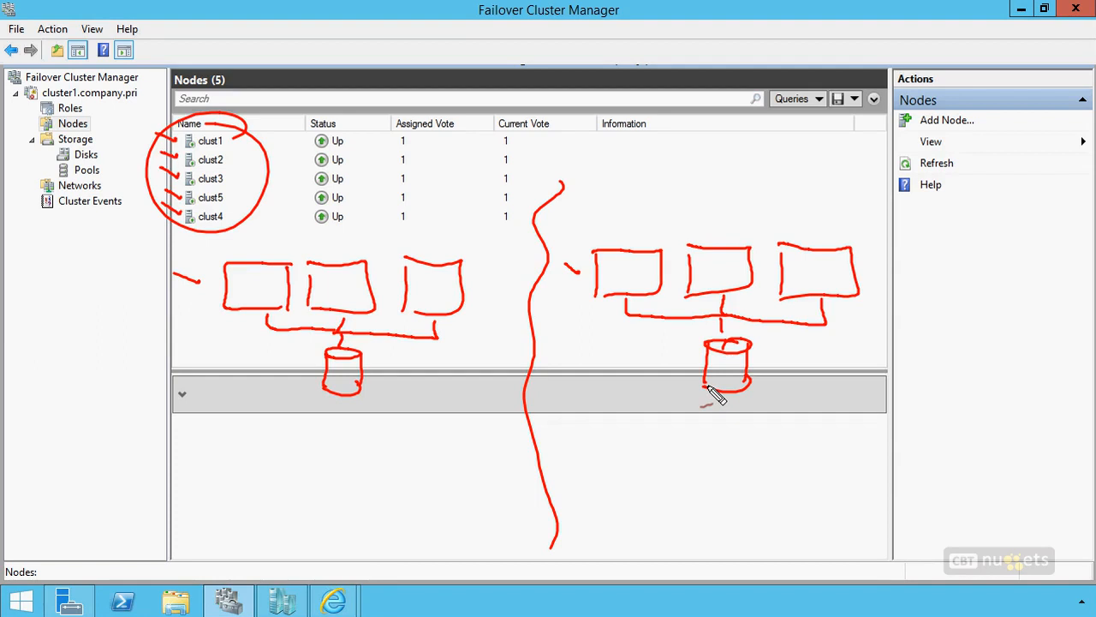
Step: Cross out the first site's servers and storage, and undo both strokes
{"action": "left_click_drag", "start_coordinate": [283, 224], "coordinate": [434, 428]}
{"action": "left_click_drag", "start_coordinate": [457, 231], "coordinate": [242, 487]}
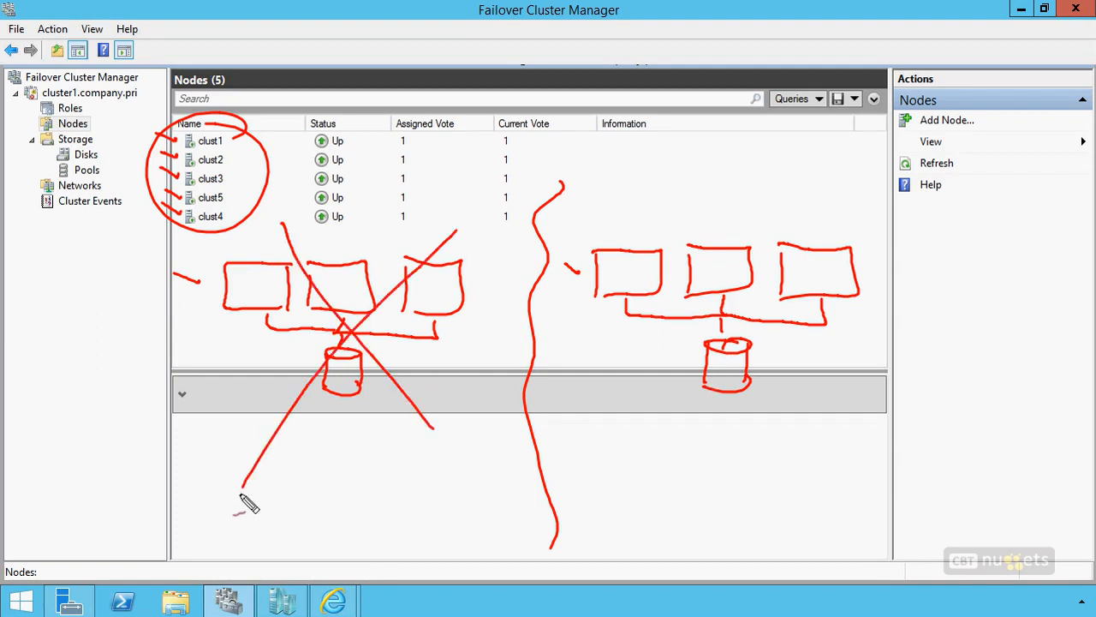
{"action": "key", "text": "ctrl+z"}
{"action": "key", "text": "ctrl+z"}
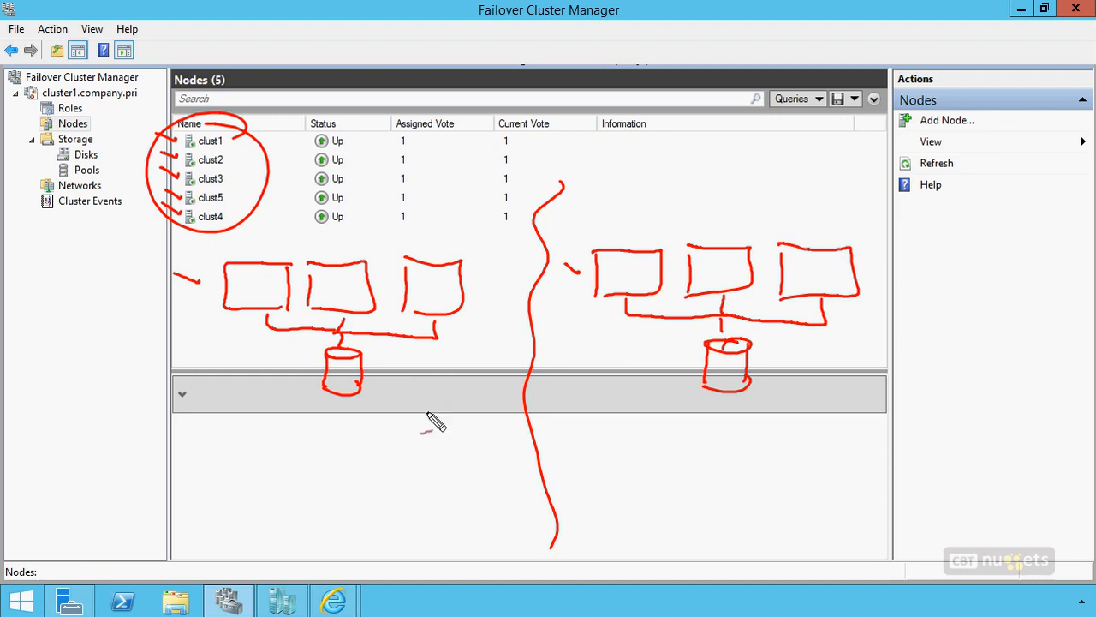
Step: Label the two sites DEN and LAS, and draw a line under LAS to separate a third site
{"action": "mouse_move", "coordinate": [423, 387]}
{"action": "left_mouse_down"}
{"action": "mouse_move", "coordinate": [441, 402]}
{"action": "mouse_move", "coordinate": [470, 392]}
{"action": "left_mouse_up"}
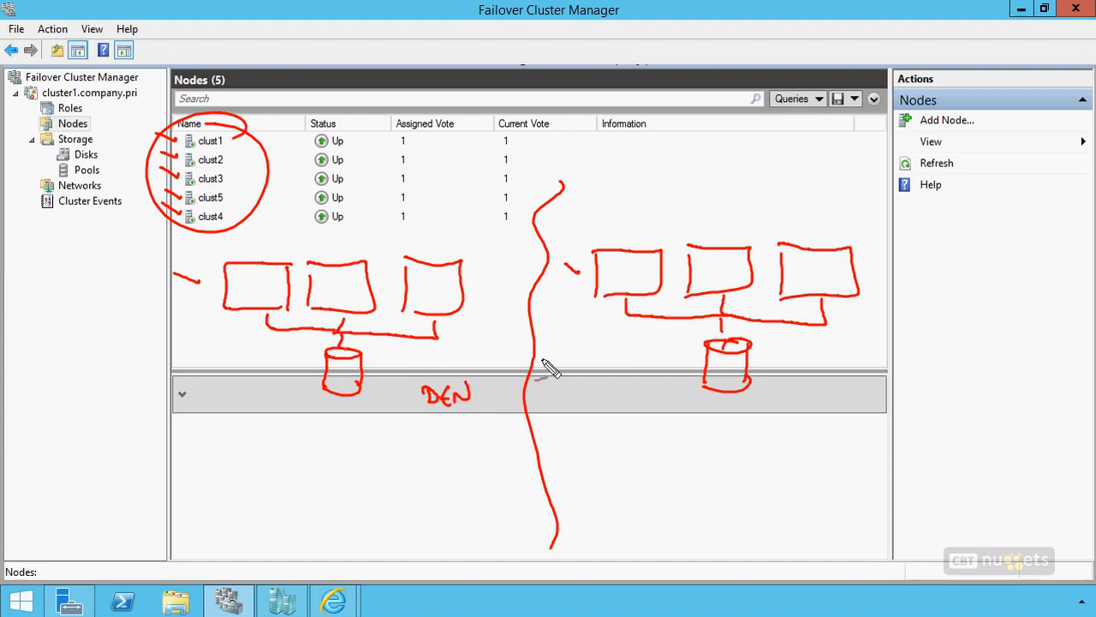
{"action": "left_click_drag", "start_coordinate": [555, 386], "coordinate": [588, 403]}
{"action": "mouse_move", "coordinate": [593, 388]}
{"action": "left_mouse_down"}
{"action": "mouse_move", "coordinate": [591, 403]}
{"action": "mouse_move", "coordinate": [646, 413]}
{"action": "mouse_move", "coordinate": [949, 408]}
{"action": "left_mouse_up"}
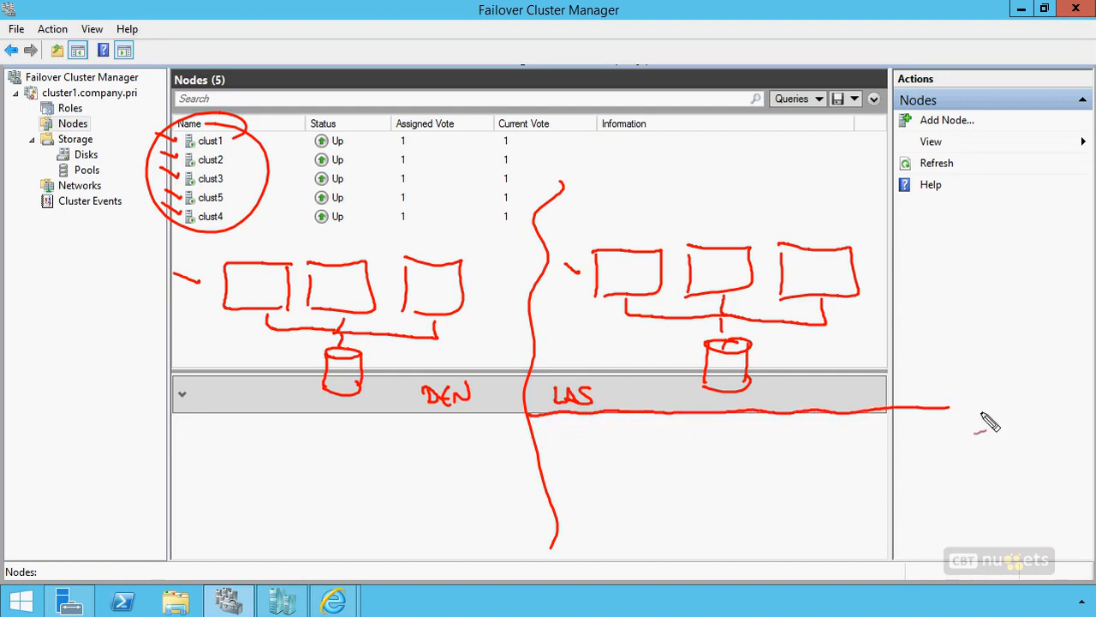
Step: Label the third site PHX and sketch a server box in it containing a folder marked FSW
{"action": "mouse_move", "coordinate": [566, 437]}
{"action": "left_mouse_down"}
{"action": "mouse_move", "coordinate": [568, 459]}
{"action": "mouse_move", "coordinate": [568, 450]}
{"action": "left_mouse_up"}
{"action": "mouse_move", "coordinate": [582, 439]}
{"action": "left_mouse_down"}
{"action": "mouse_move", "coordinate": [582, 456]}
{"action": "mouse_move", "coordinate": [594, 446]}
{"action": "left_mouse_up"}
{"action": "mouse_move", "coordinate": [595, 438]}
{"action": "left_mouse_down"}
{"action": "mouse_move", "coordinate": [598, 456]}
{"action": "mouse_move", "coordinate": [613, 457]}
{"action": "left_mouse_up"}
{"action": "left_click_drag", "start_coordinate": [614, 440], "coordinate": [594, 457]}
{"action": "mouse_move", "coordinate": [795, 447]}
{"action": "left_mouse_down"}
{"action": "mouse_move", "coordinate": [795, 516]}
{"action": "mouse_move", "coordinate": [741, 517]}
{"action": "mouse_move", "coordinate": [796, 514]}
{"action": "mouse_move", "coordinate": [746, 468]}
{"action": "mouse_move", "coordinate": [728, 473]}
{"action": "mouse_move", "coordinate": [731, 495]}
{"action": "mouse_move", "coordinate": [779, 492]}
{"action": "mouse_move", "coordinate": [747, 483]}
{"action": "left_mouse_up"}
{"action": "left_click_drag", "start_coordinate": [755, 480], "coordinate": [771, 485]}
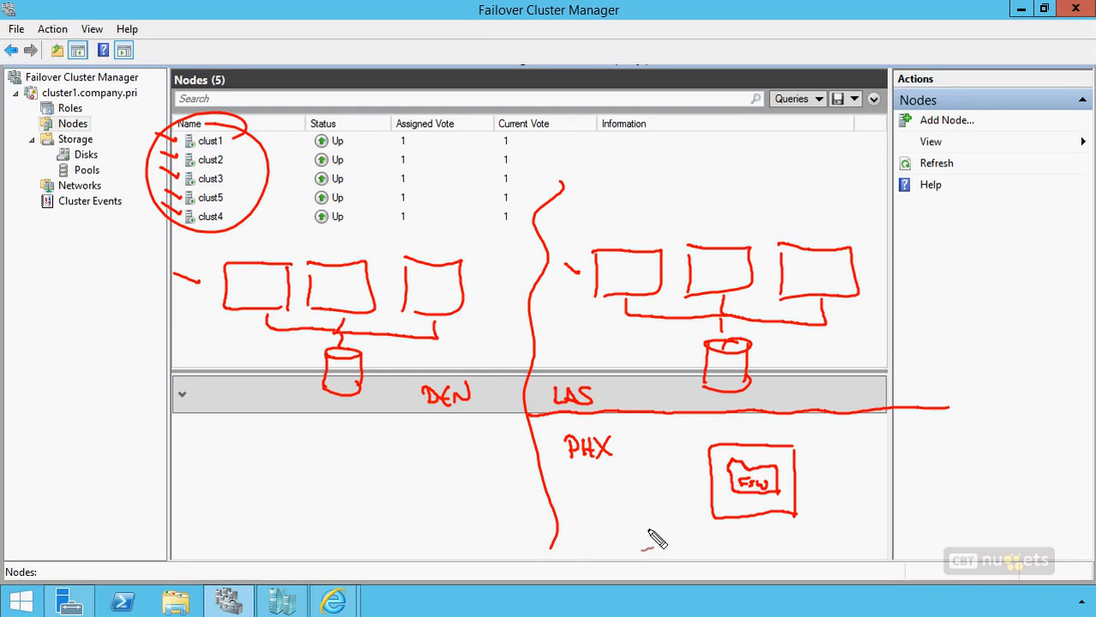
Step: Cross out the DEN site and mark the FSW box with an asterisk, then undo these marks
{"action": "left_click_drag", "start_coordinate": [239, 257], "coordinate": [456, 419]}
{"action": "left_click_drag", "start_coordinate": [486, 240], "coordinate": [188, 445]}
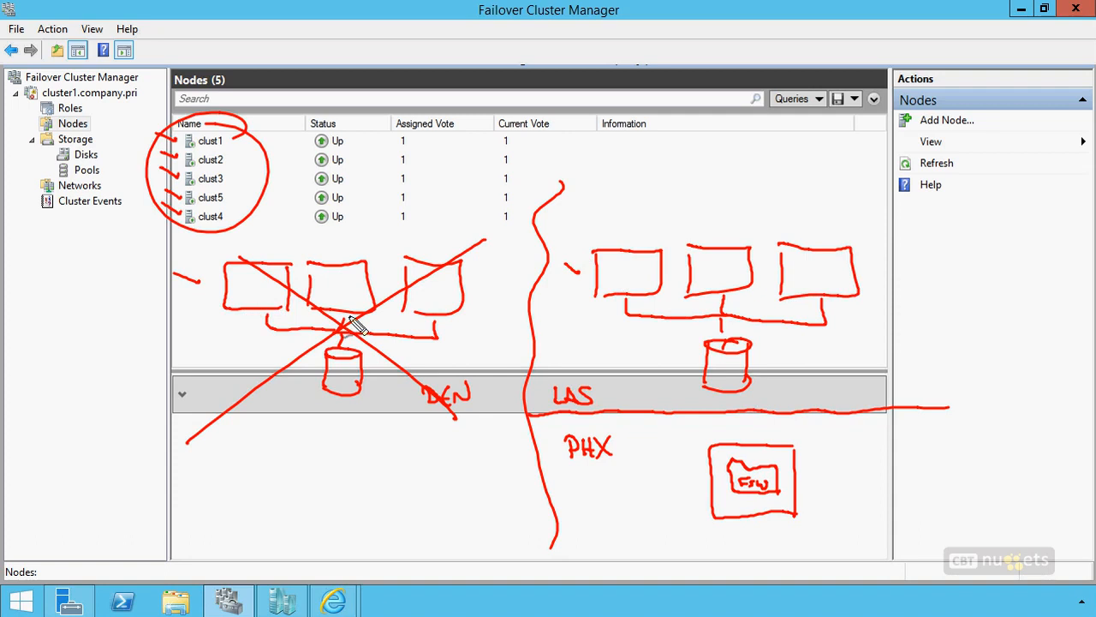
{"action": "mouse_move", "coordinate": [692, 468]}
{"action": "left_mouse_down"}
{"action": "mouse_move", "coordinate": [698, 476]}
{"action": "mouse_move", "coordinate": [680, 490]}
{"action": "left_mouse_up"}
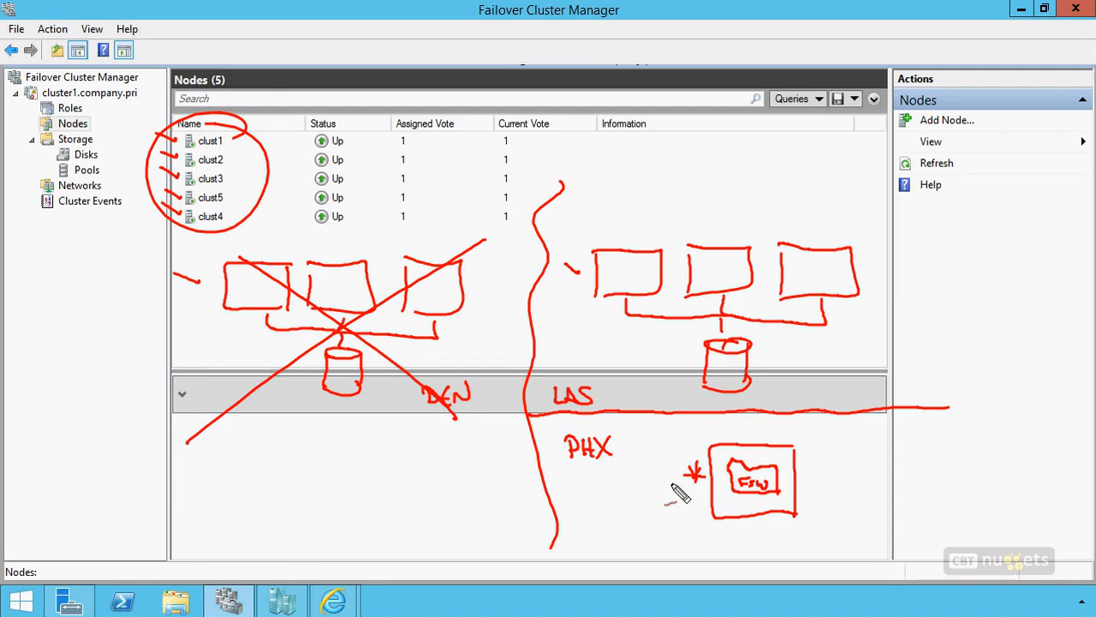
{"action": "left_click_drag", "start_coordinate": [696, 473], "coordinate": [699, 480]}
{"action": "left_click_drag", "start_coordinate": [676, 515], "coordinate": [686, 511]}
{"action": "key", "text": "ctrl+z"}
{"action": "key", "text": "ctrl+z"}
{"action": "key", "text": "ctrl+z"}
{"action": "key", "text": "ctrl+z"}
{"action": "key", "text": "ctrl+z"}
{"action": "key", "text": "ctrl+z"}
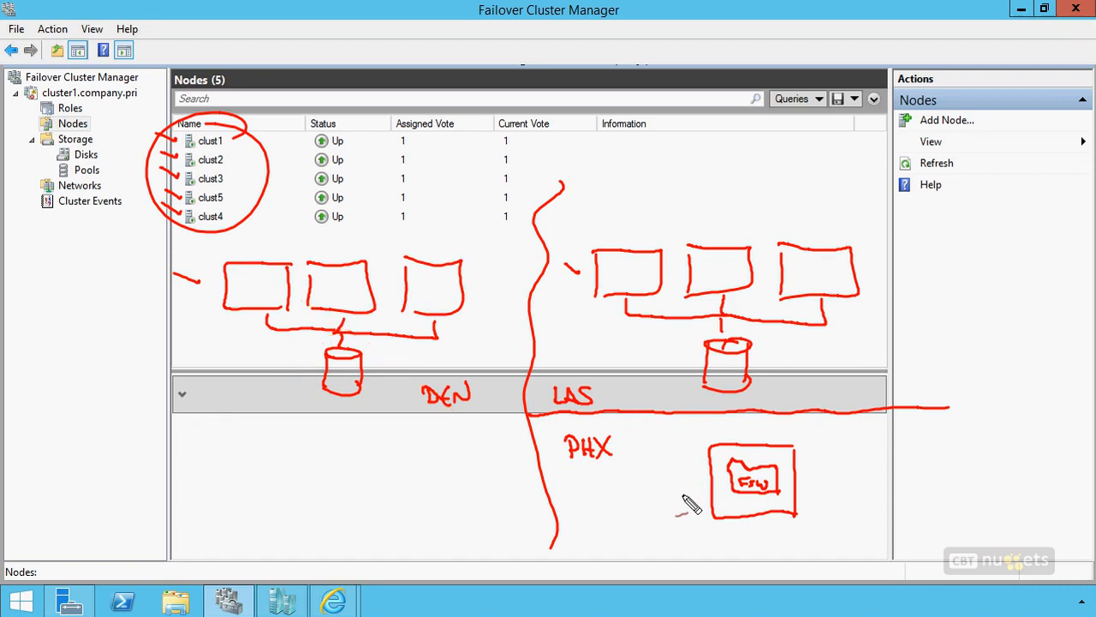
Step: Cross out the LAS site, mark the FSW box and the three DEN servers, and clear the drawing
{"action": "left_click_drag", "start_coordinate": [612, 233], "coordinate": [836, 374]}
{"action": "left_click_drag", "start_coordinate": [835, 237], "coordinate": [635, 394]}
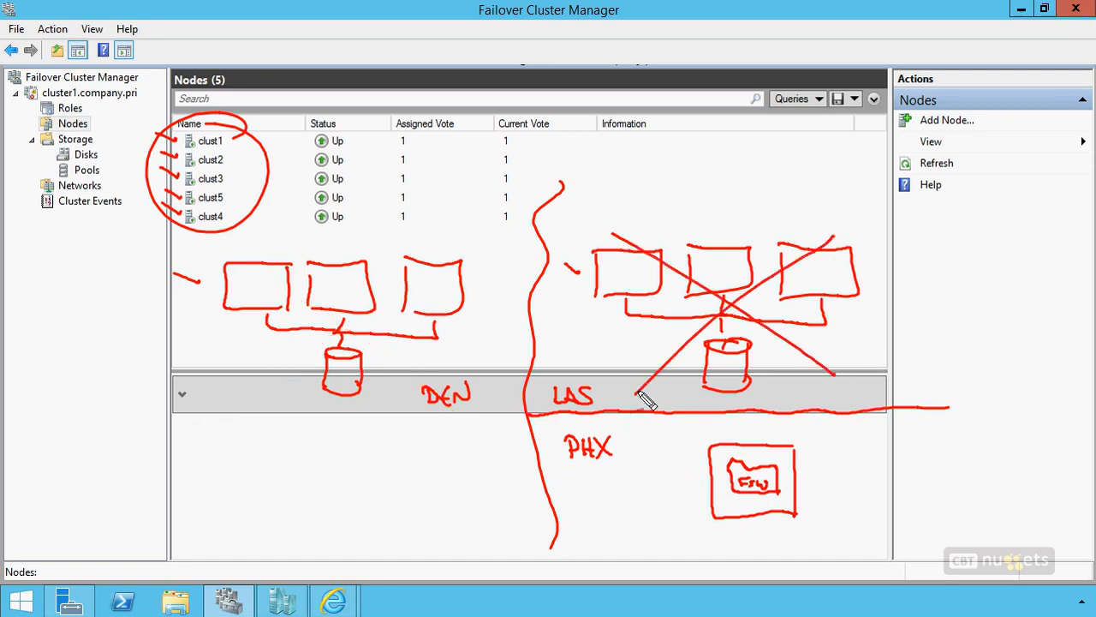
{"action": "left_click_drag", "start_coordinate": [695, 440], "coordinate": [683, 460]}
{"action": "left_click_drag", "start_coordinate": [671, 451], "coordinate": [704, 447]}
{"action": "left_click_drag", "start_coordinate": [421, 285], "coordinate": [428, 274]}
{"action": "left_click_drag", "start_coordinate": [334, 284], "coordinate": [349, 276]}
{"action": "mouse_move", "coordinate": [262, 300]}
{"action": "left_mouse_down"}
{"action": "mouse_move", "coordinate": [274, 297]}
{"action": "mouse_move", "coordinate": [269, 275]}
{"action": "left_mouse_up"}
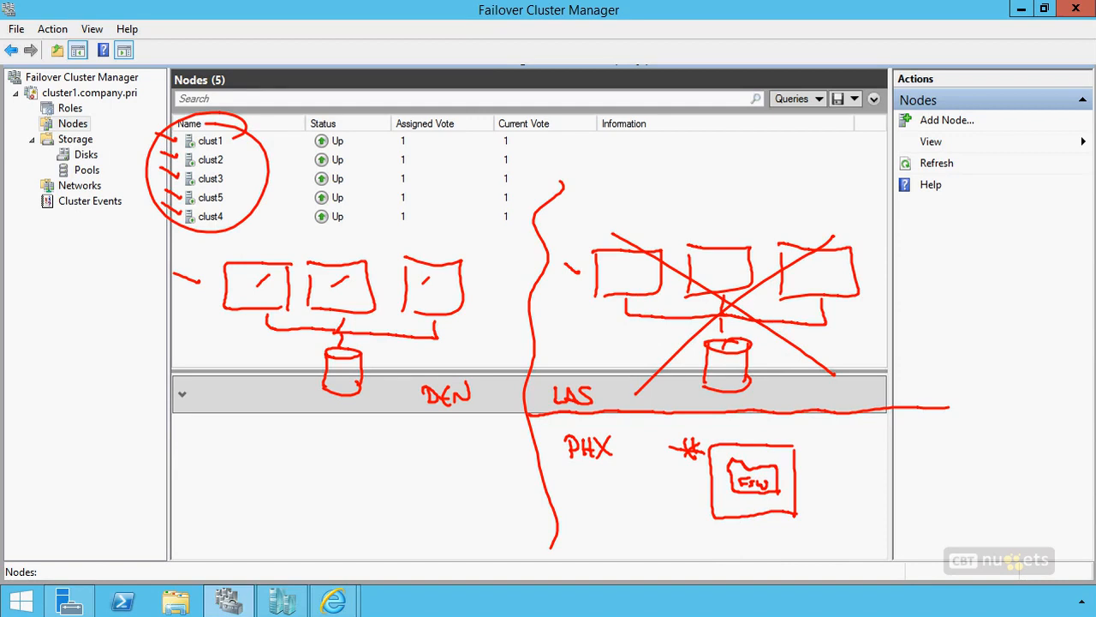
{"action": "key", "text": "Escape"}
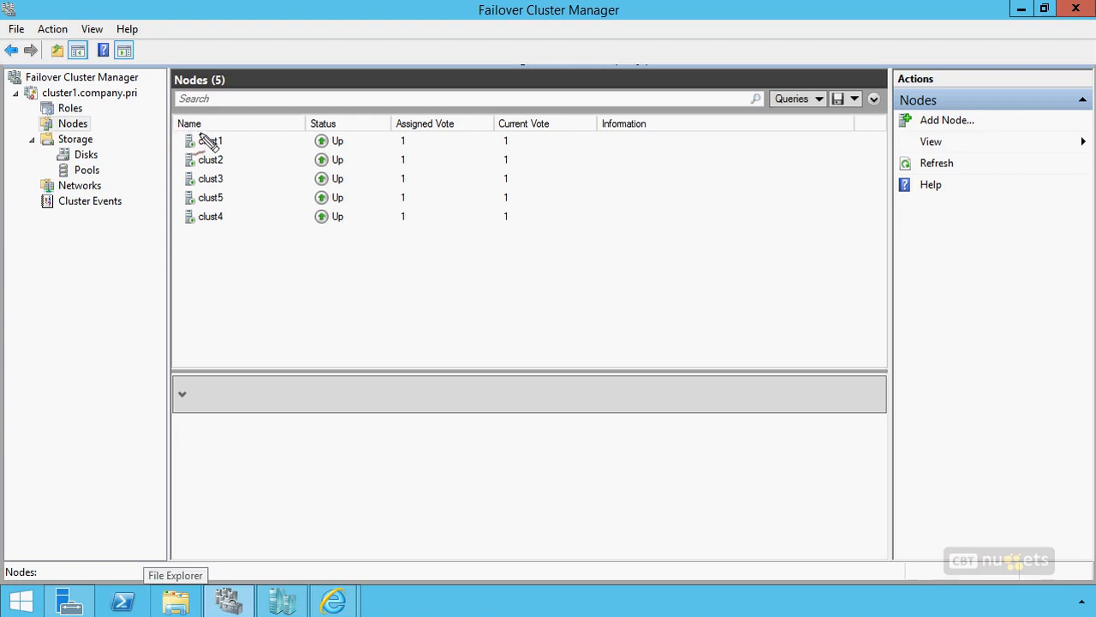
Step: Bracket clust1 to clust3 in the node list as DEN, and clust5 and clust4 as LAS
{"action": "mouse_move", "coordinate": [229, 130]}
{"action": "left_mouse_down"}
{"action": "mouse_move", "coordinate": [175, 131]}
{"action": "mouse_move", "coordinate": [174, 186]}
{"action": "mouse_move", "coordinate": [231, 188]}
{"action": "left_mouse_up"}
{"action": "left_click_drag", "start_coordinate": [171, 158], "coordinate": [115, 156]}
{"action": "mouse_move", "coordinate": [126, 146]}
{"action": "left_mouse_down"}
{"action": "mouse_move", "coordinate": [128, 155]}
{"action": "mouse_move", "coordinate": [136, 143]}
{"action": "left_mouse_up"}
{"action": "mouse_move", "coordinate": [175, 191]}
{"action": "left_mouse_down"}
{"action": "mouse_move", "coordinate": [224, 226]}
{"action": "mouse_move", "coordinate": [156, 206]}
{"action": "mouse_move", "coordinate": [132, 221]}
{"action": "mouse_move", "coordinate": [135, 207]}
{"action": "left_mouse_up"}
{"action": "left_click_drag", "start_coordinate": [133, 206], "coordinate": [140, 206]}
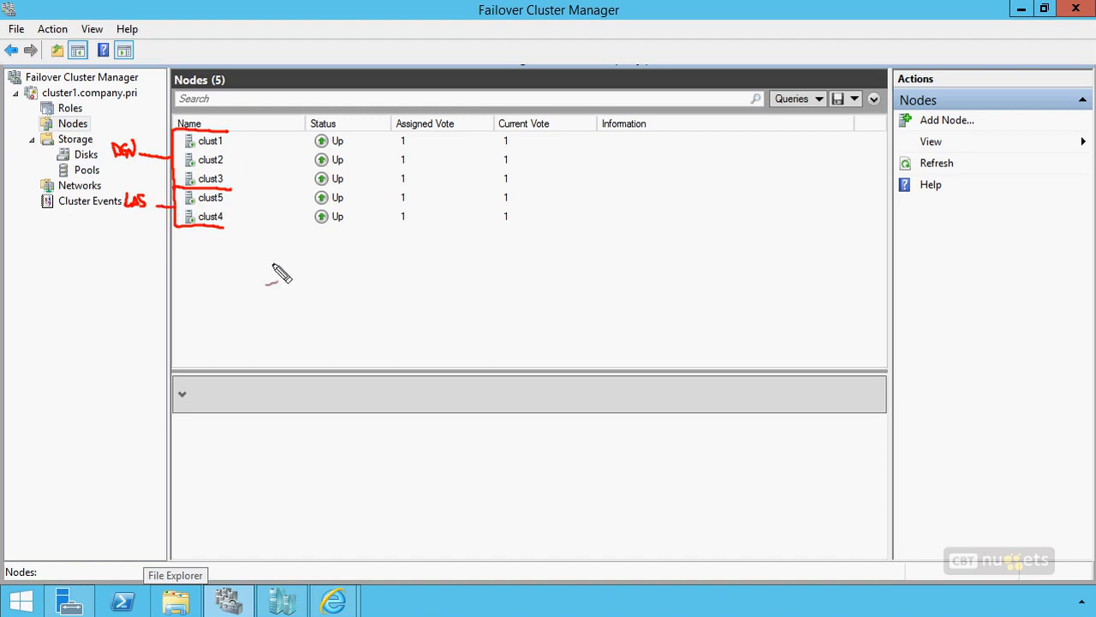
Step: Sketch the DEN site as three servers joined to a storage cylinder, with a vertical site divider and a DEN label
{"action": "mouse_move", "coordinate": [295, 300]}
{"action": "left_mouse_down"}
{"action": "mouse_move", "coordinate": [228, 311]}
{"action": "mouse_move", "coordinate": [370, 300]}
{"action": "mouse_move", "coordinate": [394, 325]}
{"action": "mouse_move", "coordinate": [419, 288]}
{"action": "mouse_move", "coordinate": [437, 339]}
{"action": "mouse_move", "coordinate": [414, 341]}
{"action": "left_mouse_up"}
{"action": "left_click_drag", "start_coordinate": [549, 224], "coordinate": [546, 540]}
{"action": "mouse_move", "coordinate": [459, 340]}
{"action": "left_mouse_down"}
{"action": "mouse_move", "coordinate": [460, 383]}
{"action": "mouse_move", "coordinate": [355, 329]}
{"action": "mouse_move", "coordinate": [305, 390]}
{"action": "mouse_move", "coordinate": [273, 330]}
{"action": "left_mouse_up"}
{"action": "left_click_drag", "start_coordinate": [352, 390], "coordinate": [353, 407]}
{"action": "left_click_drag", "start_coordinate": [345, 422], "coordinate": [373, 421]}
{"action": "left_click_drag", "start_coordinate": [377, 414], "coordinate": [373, 458]}
{"action": "left_click_drag", "start_coordinate": [332, 420], "coordinate": [333, 453]}
{"action": "left_click_drag", "start_coordinate": [378, 450], "coordinate": [326, 459]}
{"action": "mouse_move", "coordinate": [451, 461]}
{"action": "left_mouse_down"}
{"action": "mouse_move", "coordinate": [477, 485]}
{"action": "mouse_move", "coordinate": [505, 462]}
{"action": "left_mouse_up"}
Step: Sketch the second site as two server boxes joined to their own storage cylinder
{"action": "mouse_move", "coordinate": [648, 280]}
{"action": "left_mouse_down"}
{"action": "mouse_move", "coordinate": [641, 331]}
{"action": "mouse_move", "coordinate": [610, 331]}
{"action": "left_mouse_up"}
{"action": "mouse_move", "coordinate": [687, 283]}
{"action": "left_mouse_down"}
{"action": "mouse_move", "coordinate": [673, 333]}
{"action": "mouse_move", "coordinate": [724, 331]}
{"action": "left_mouse_up"}
{"action": "left_click_drag", "start_coordinate": [667, 356], "coordinate": [683, 431]}
{"action": "left_click_drag", "start_coordinate": [641, 386], "coordinate": [641, 424]}
{"action": "left_click_drag", "start_coordinate": [683, 428], "coordinate": [642, 427]}
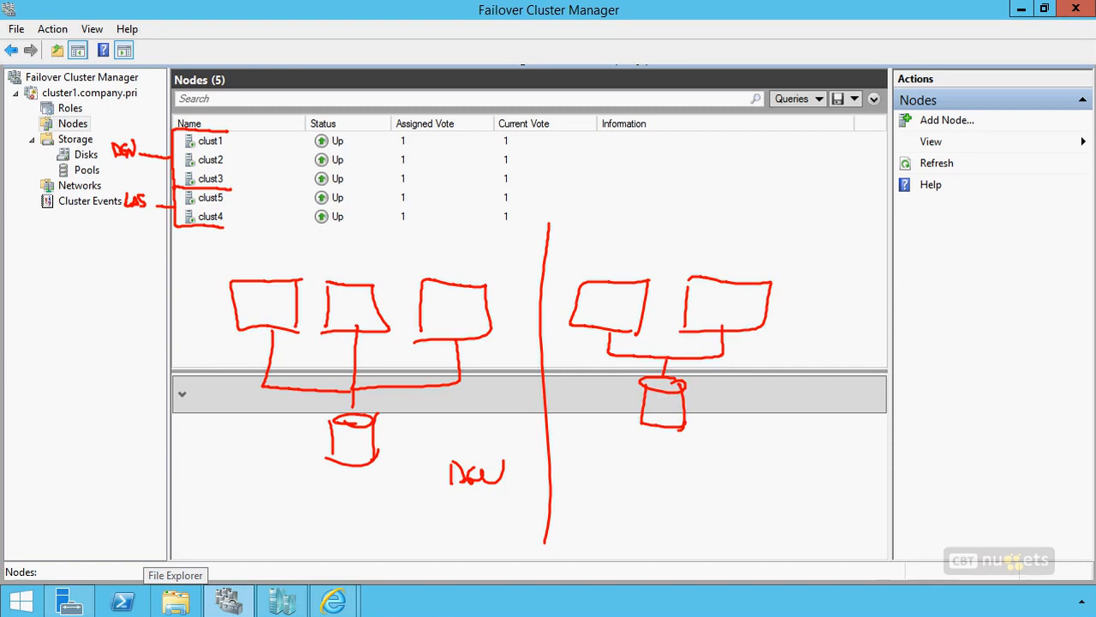
Step: Mark each of the five sketched servers with a dot to represent its vote
{"action": "left_click", "coordinate": [251, 292]}
{"action": "left_click", "coordinate": [335, 292]}
{"action": "left_click", "coordinate": [434, 295]}
{"action": "left_click", "coordinate": [595, 296]}
{"action": "left_click", "coordinate": [699, 295]}
Step: Cross out the DEN site and the two-server site, and undo the crosses
{"action": "left_click_drag", "start_coordinate": [231, 262], "coordinate": [482, 485]}
{"action": "left_click_drag", "start_coordinate": [470, 283], "coordinate": [273, 504]}
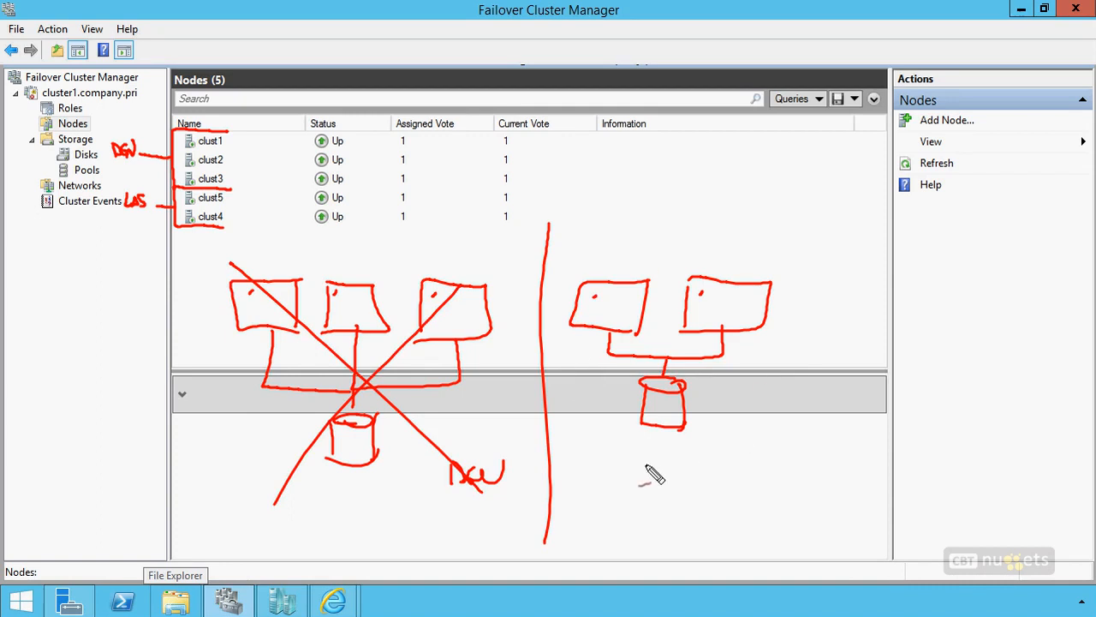
{"action": "left_click_drag", "start_coordinate": [596, 270], "coordinate": [701, 411]}
{"action": "left_click_drag", "start_coordinate": [731, 262], "coordinate": [634, 421]}
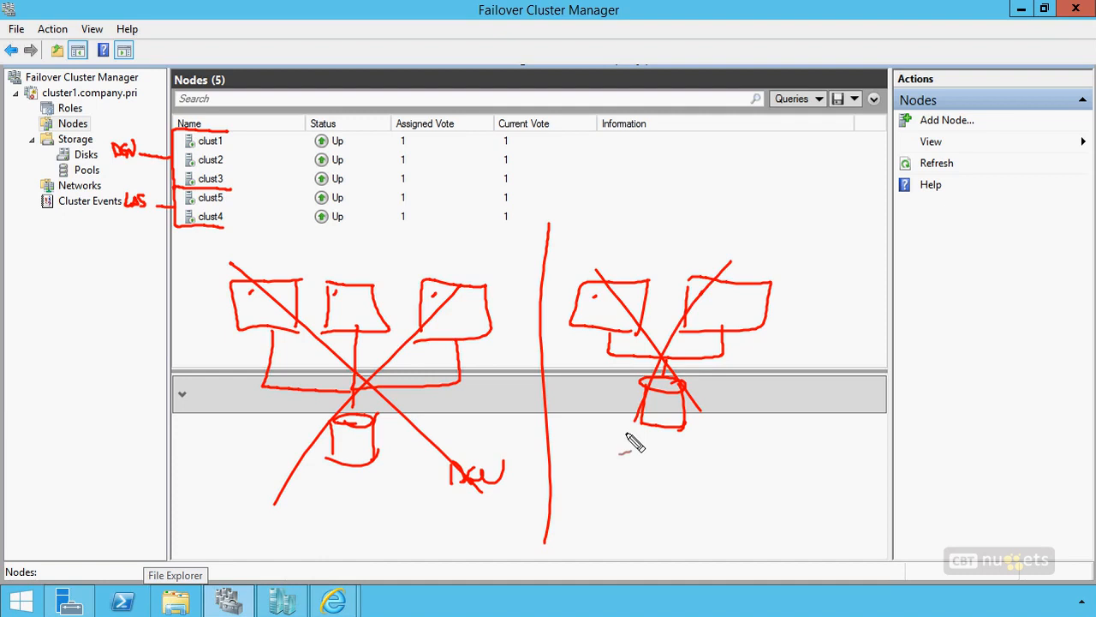
{"action": "key", "text": "ctrl+z"}
{"action": "key", "text": "ctrl+z"}
{"action": "key", "text": "ctrl+z"}
{"action": "key", "text": "ctrl+z"}
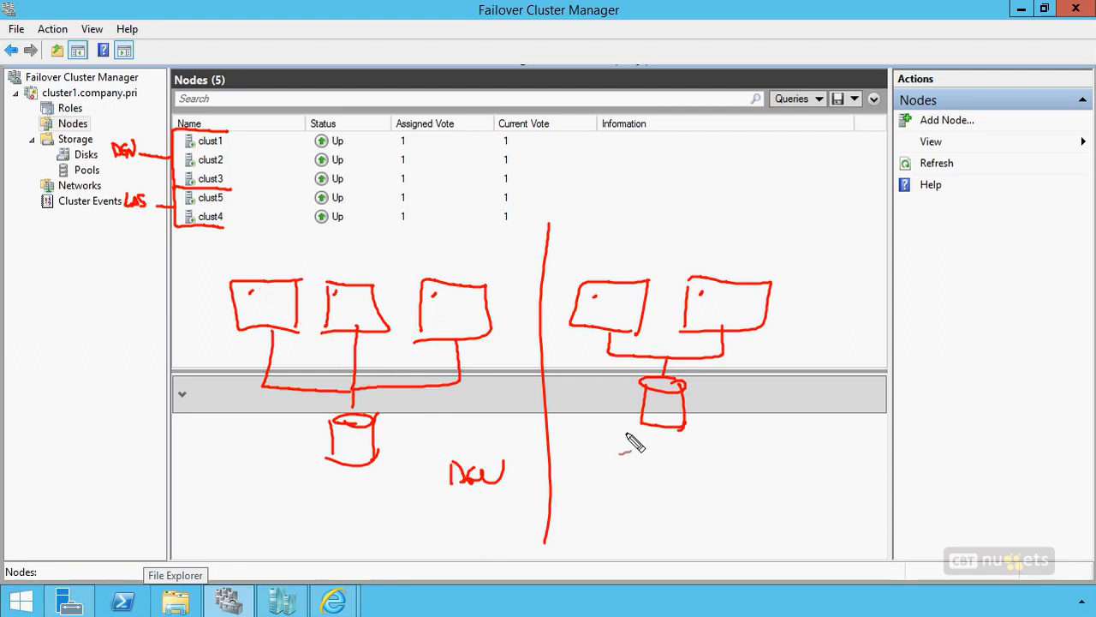
{"action": "key", "text": "ctrl+z"}
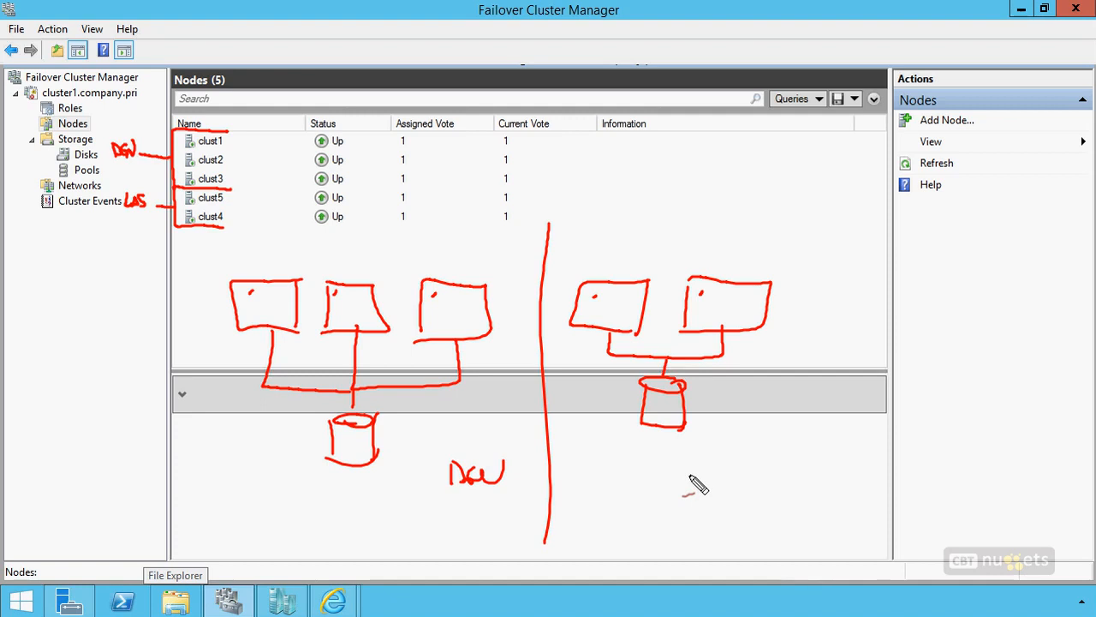
Step: Circle the two-server site twice, and clear all the annotations from the screen
{"action": "mouse_move", "coordinate": [783, 255]}
{"action": "left_mouse_down"}
{"action": "mouse_move", "coordinate": [768, 470]}
{"action": "mouse_move", "coordinate": [660, 514]}
{"action": "mouse_move", "coordinate": [622, 258]}
{"action": "left_mouse_up"}
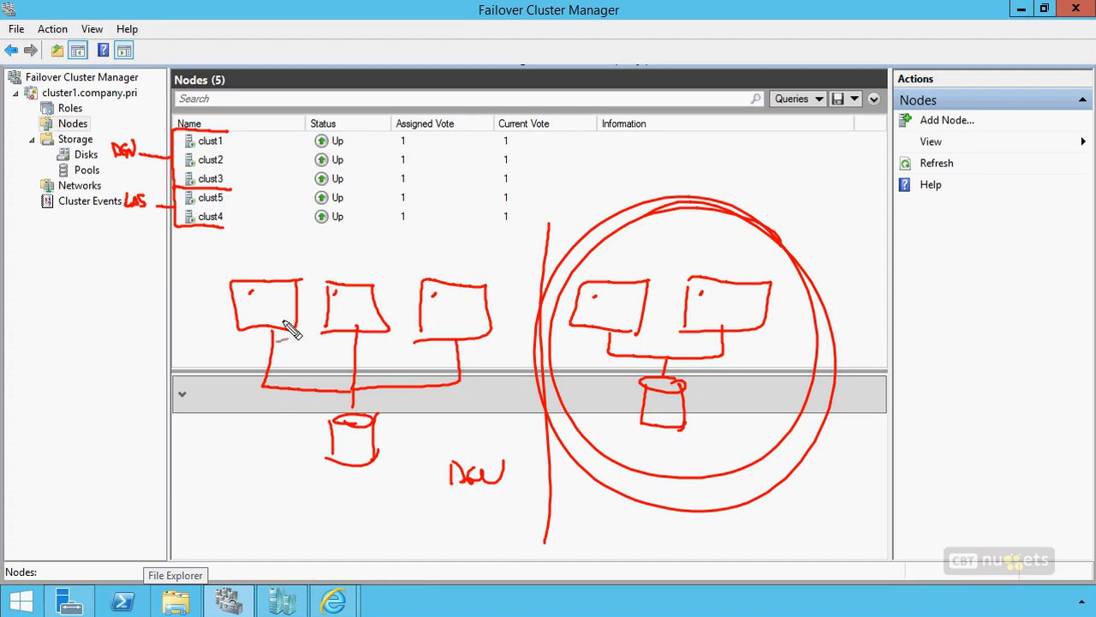
{"action": "key", "text": "Escape"}
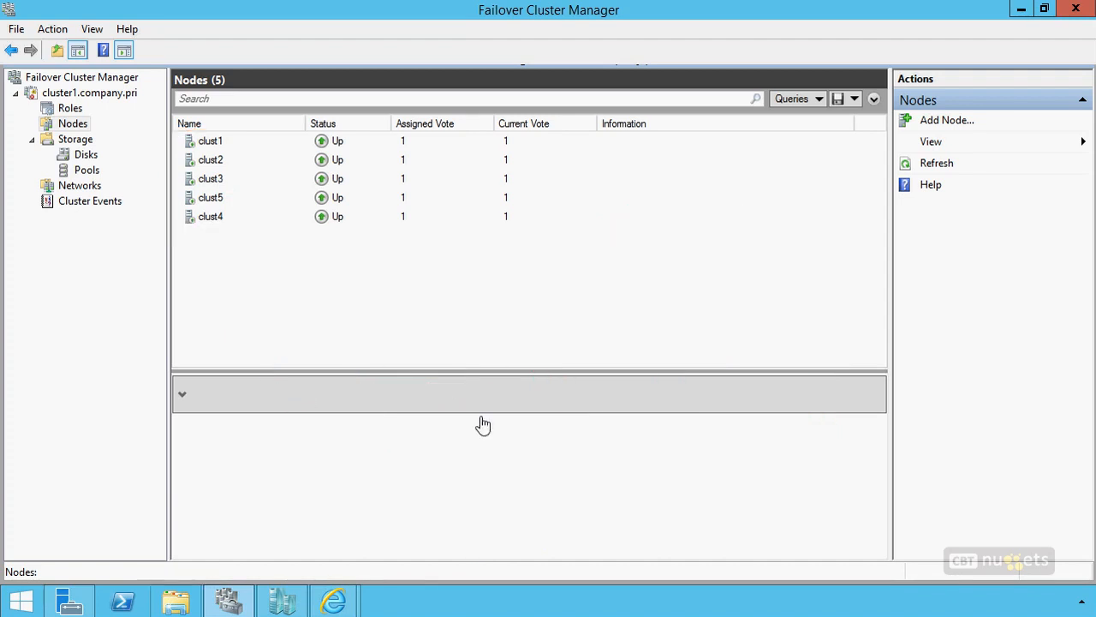
Step: Switch to the TechNet article on forcing a WSFC cluster to start without a quorum and examine its PowerShell procedure
{"action": "mouse_move", "coordinate": [333, 600]}
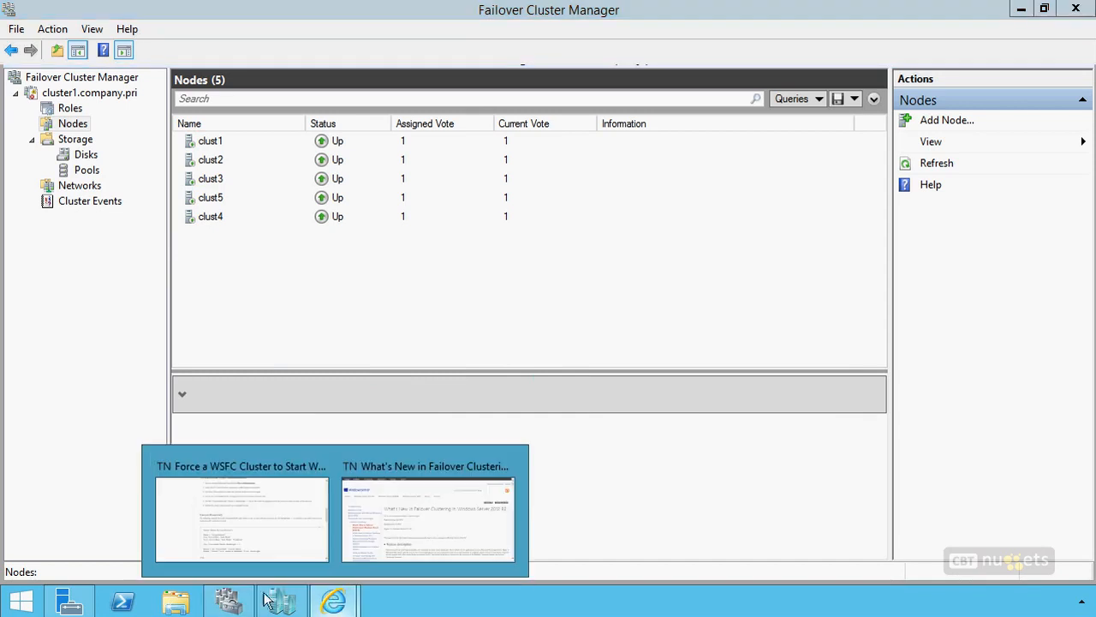
{"action": "left_click", "coordinate": [229, 528]}
{"action": "scroll", "coordinate": [411, 369], "scroll_direction": "up", "scroll_amount": 3}
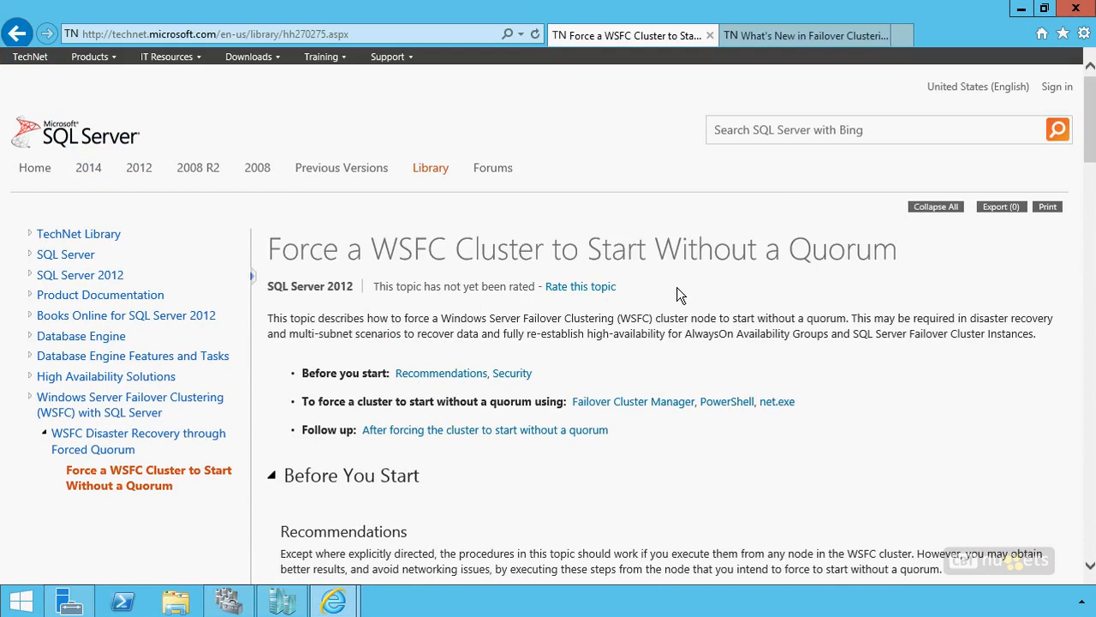
{"action": "scroll", "coordinate": [676, 291], "scroll_direction": "down", "scroll_amount": 10}
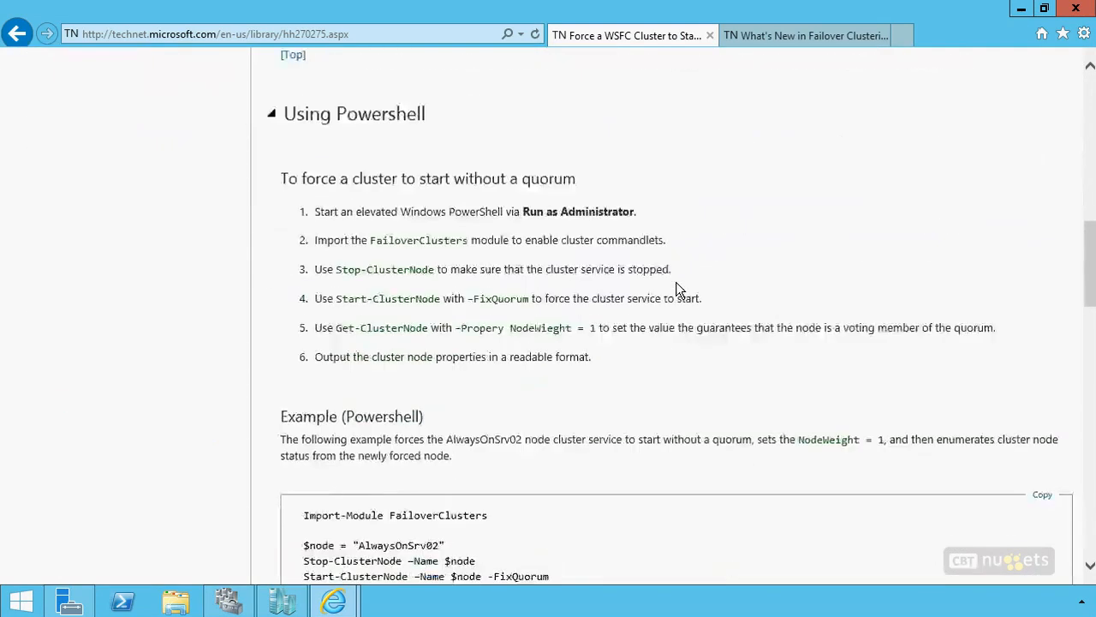
{"action": "scroll", "coordinate": [676, 286], "scroll_direction": "down", "scroll_amount": 4}
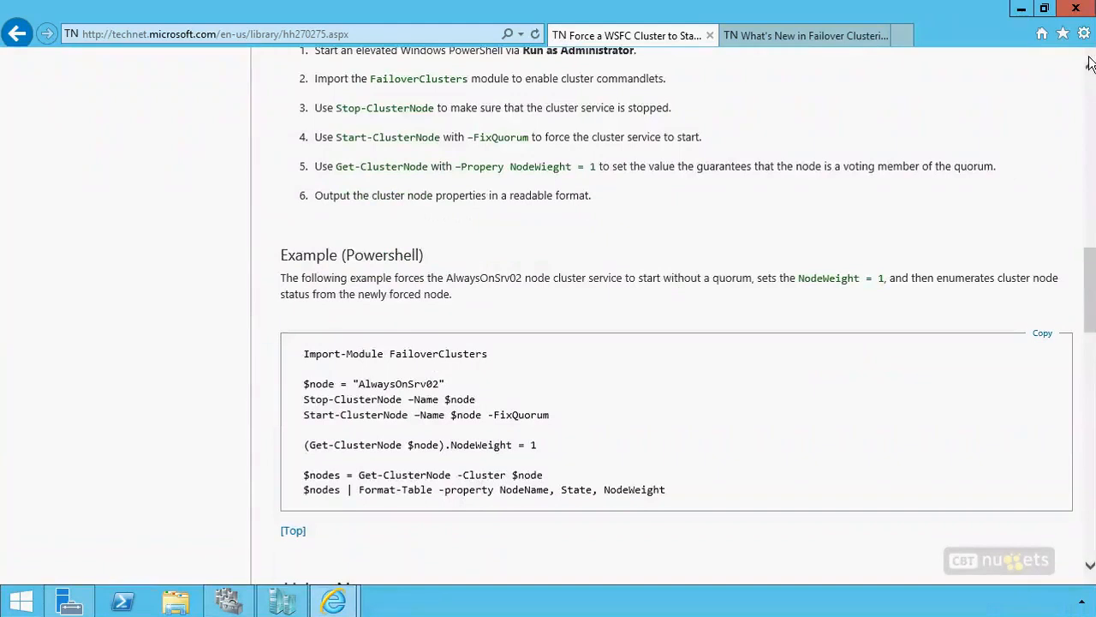
{"action": "scroll", "coordinate": [1090, 65], "scroll_direction": "up", "scroll_amount": 5}
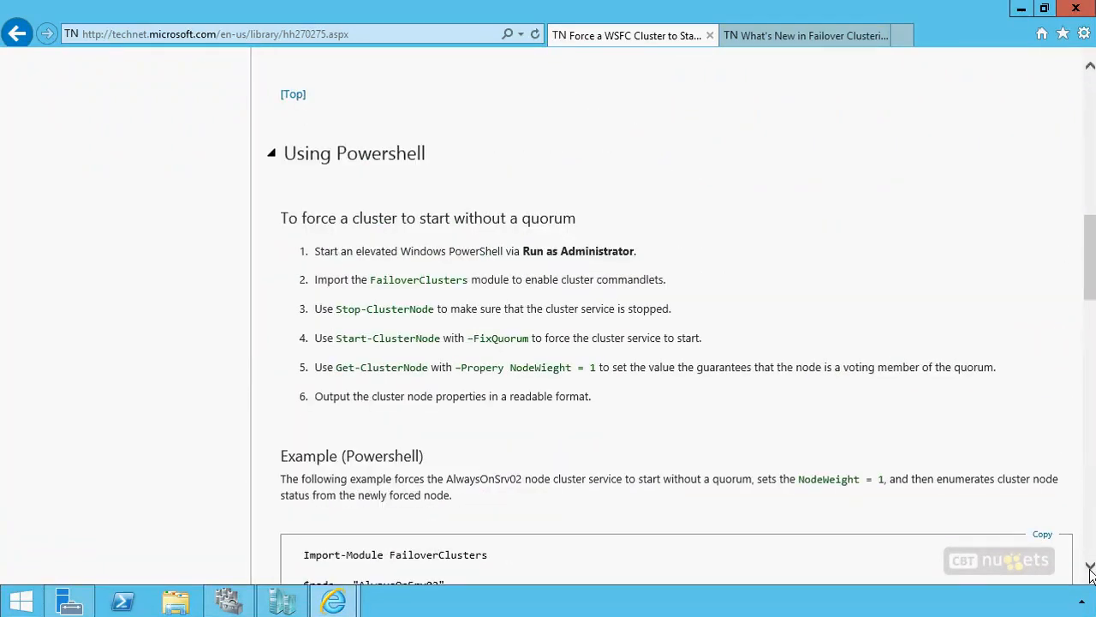
{"action": "scroll", "coordinate": [1090, 573], "scroll_direction": "down", "scroll_amount": 5}
{"action": "left_click_drag", "start_coordinate": [1089, 266], "coordinate": [1089, 264]}
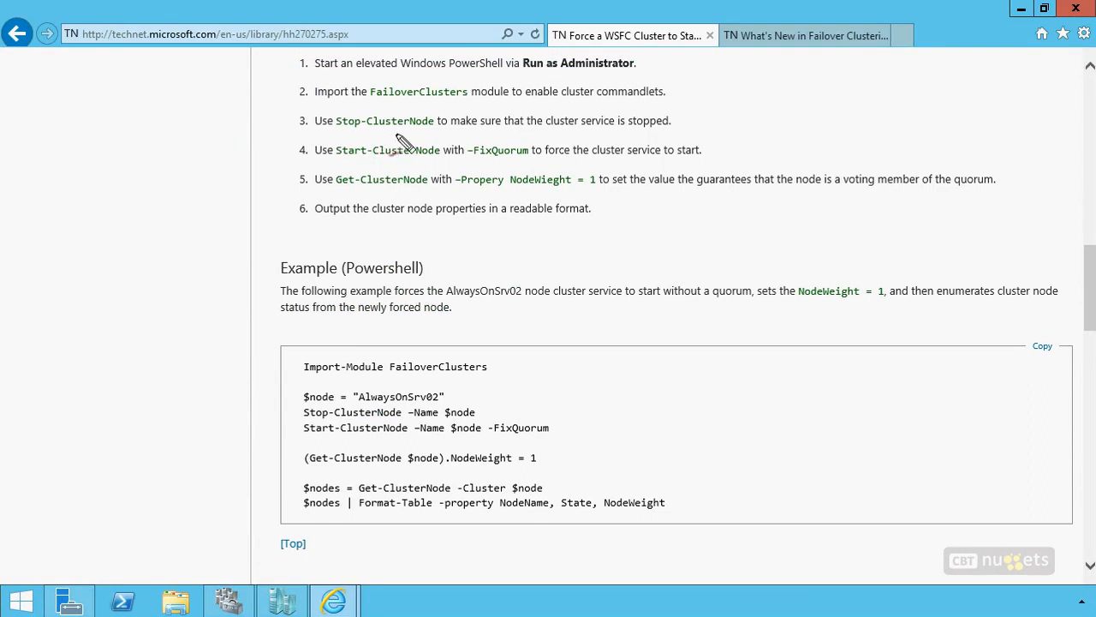
Step: Mark the Stop-ClusterNode, Start-ClusterNode -FixQuorum and NodeWeight steps and the PowerShell example, then clear the marks
{"action": "mouse_move", "coordinate": [395, 135]}
{"action": "left_mouse_down"}
{"action": "mouse_move", "coordinate": [365, 168]}
{"action": "mouse_move", "coordinate": [642, 165]}
{"action": "mouse_move", "coordinate": [600, 136]}
{"action": "mouse_move", "coordinate": [311, 148]}
{"action": "left_mouse_up"}
{"action": "left_click_drag", "start_coordinate": [504, 147], "coordinate": [462, 140]}
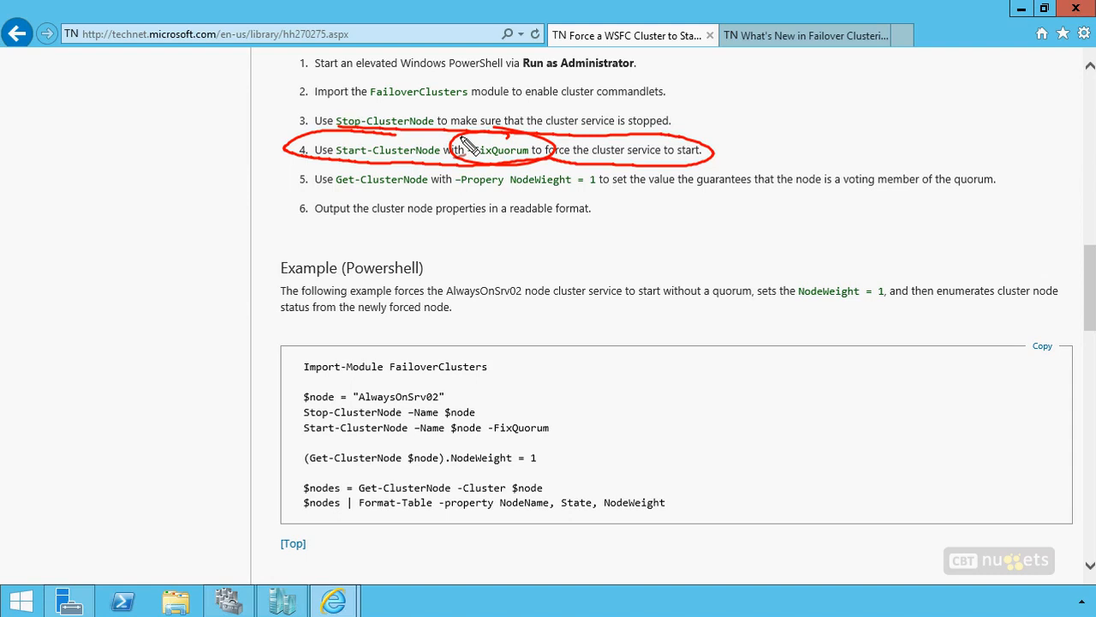
{"action": "mouse_move", "coordinate": [342, 197]}
{"action": "left_mouse_down"}
{"action": "mouse_move", "coordinate": [634, 214]}
{"action": "mouse_move", "coordinate": [659, 195]}
{"action": "mouse_move", "coordinate": [304, 171]}
{"action": "mouse_move", "coordinate": [437, 205]}
{"action": "left_mouse_up"}
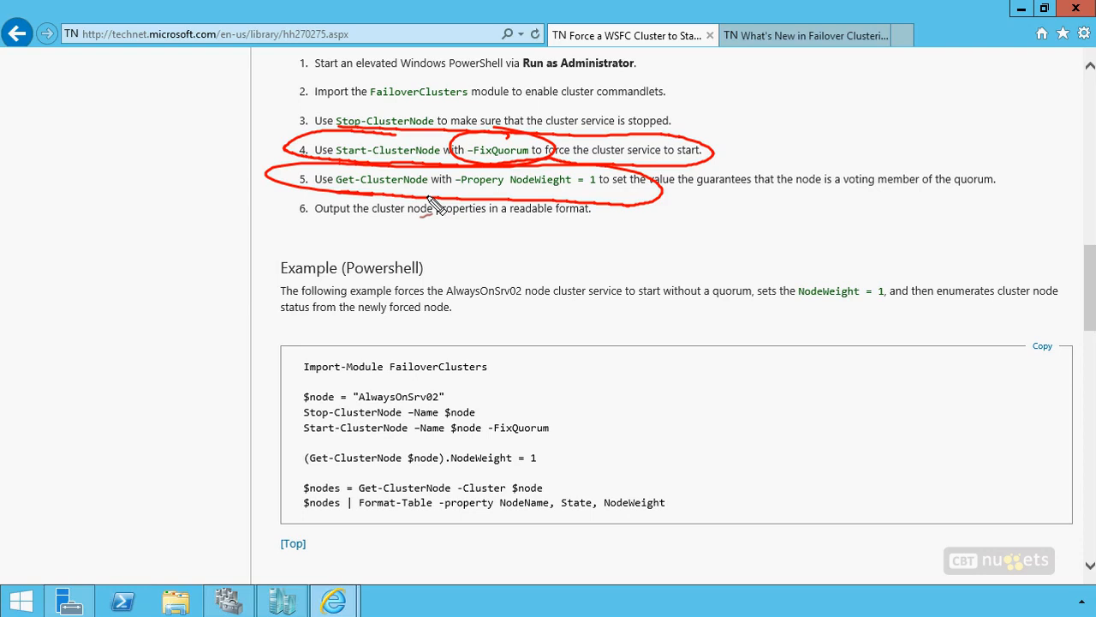
{"action": "mouse_move", "coordinate": [324, 349]}
{"action": "left_mouse_down"}
{"action": "mouse_move", "coordinate": [307, 370]}
{"action": "mouse_move", "coordinate": [332, 525]}
{"action": "left_mouse_up"}
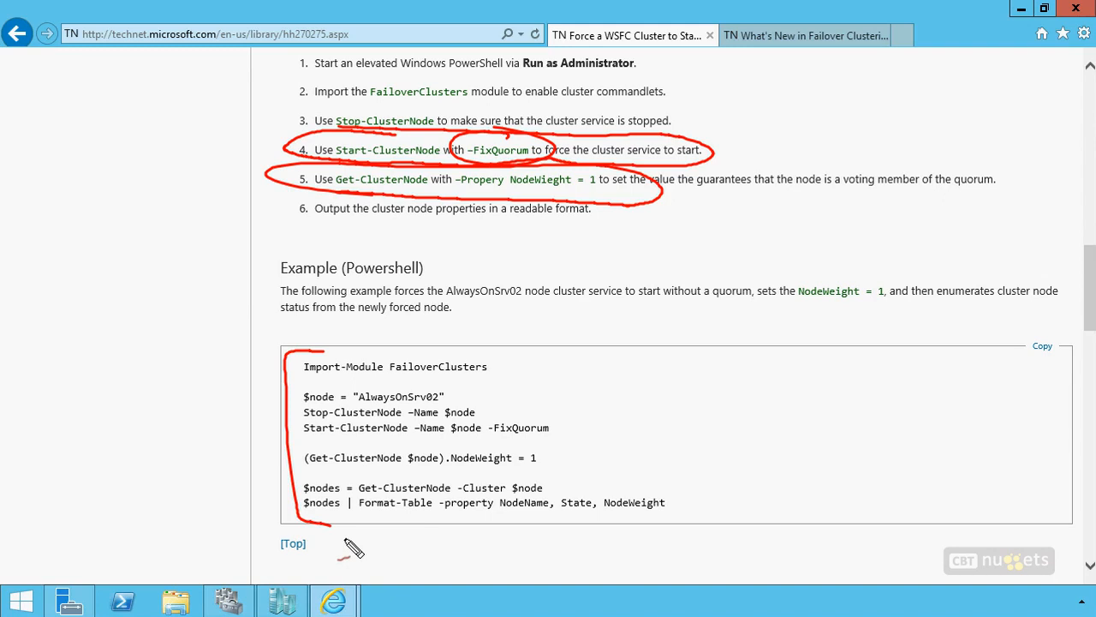
{"action": "key", "text": "Escape"}
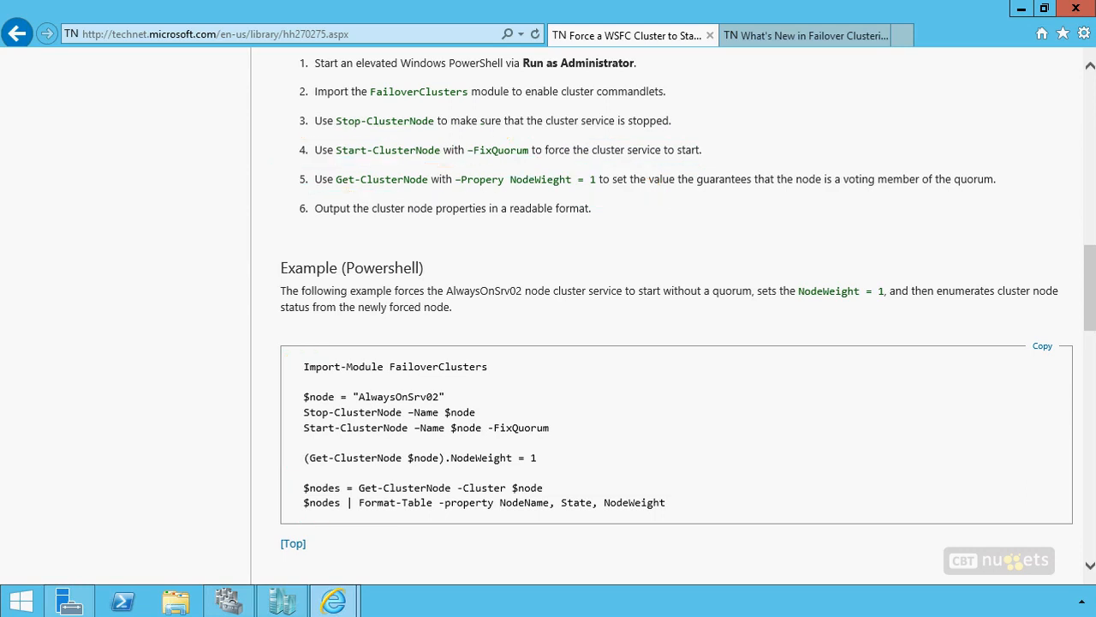
Step: Return to Failover Cluster Manager and select vm1 among the roles of cluster1
{"action": "left_click", "coordinate": [1021, 11]}
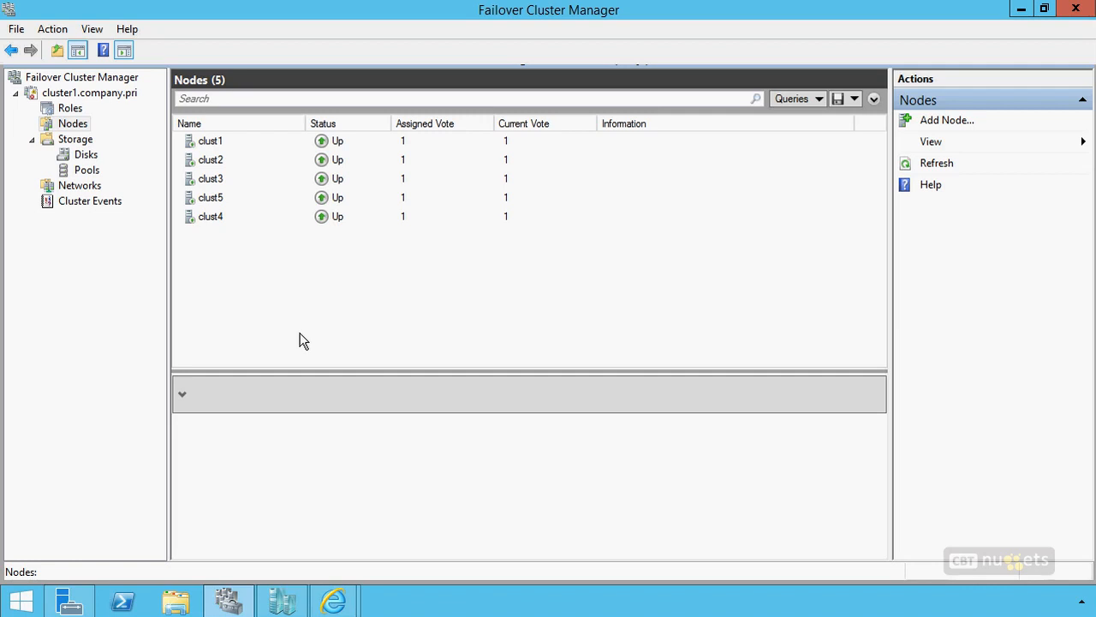
{"action": "left_click", "coordinate": [71, 109]}
{"action": "left_click", "coordinate": [358, 163]}
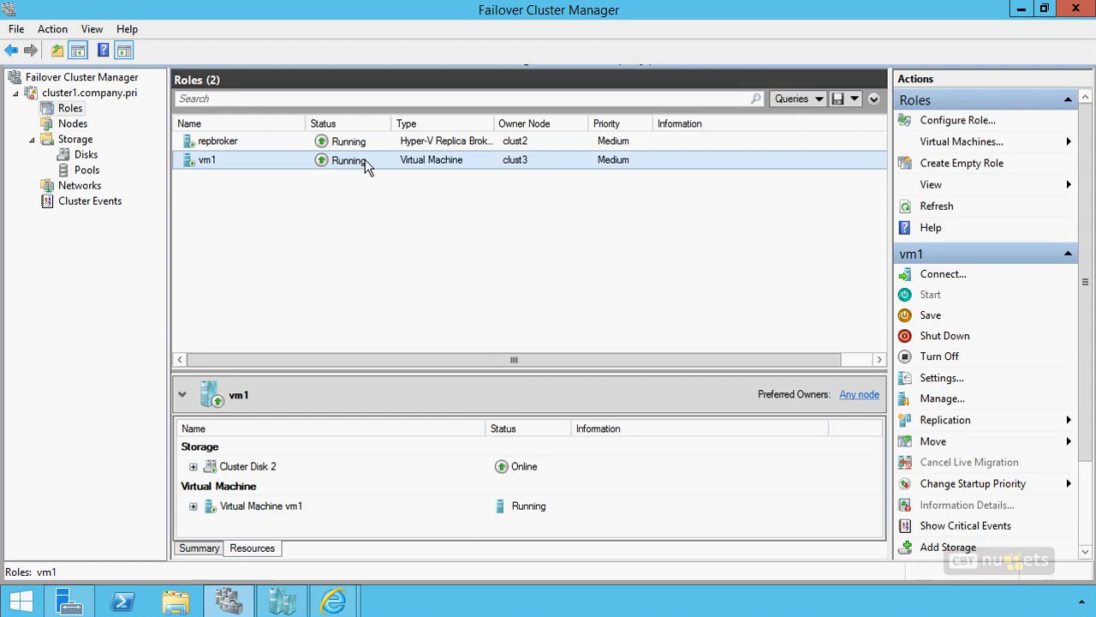
Step: Tick clust1, clust2 and clust3 as preferred owners in vm1's properties, and discard the changes
{"action": "right_click", "coordinate": [346, 160]}
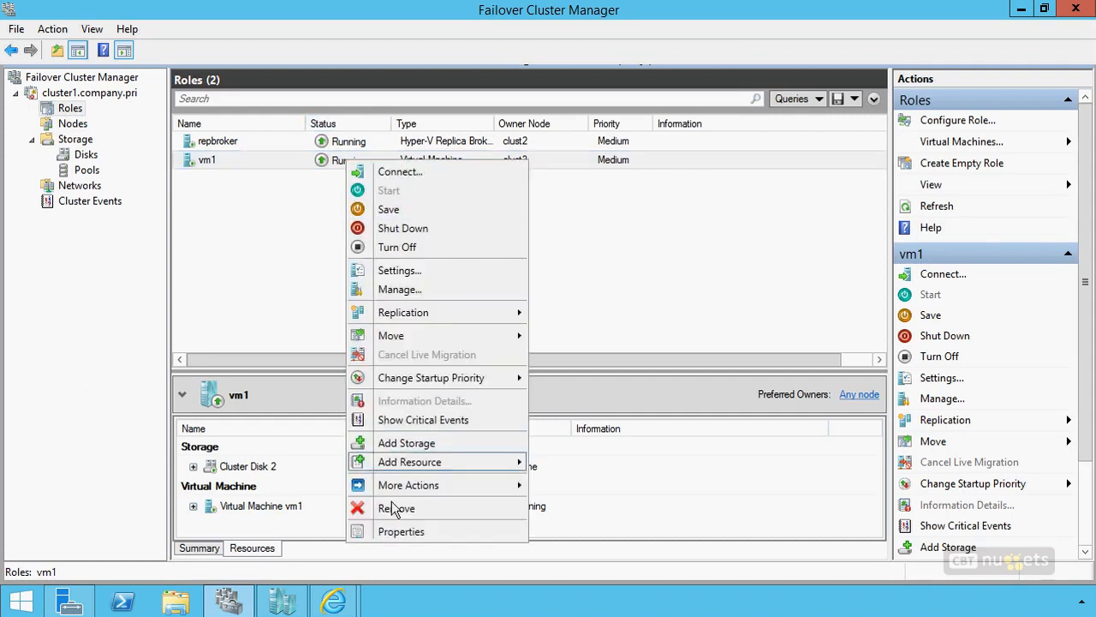
{"action": "left_click", "coordinate": [396, 531]}
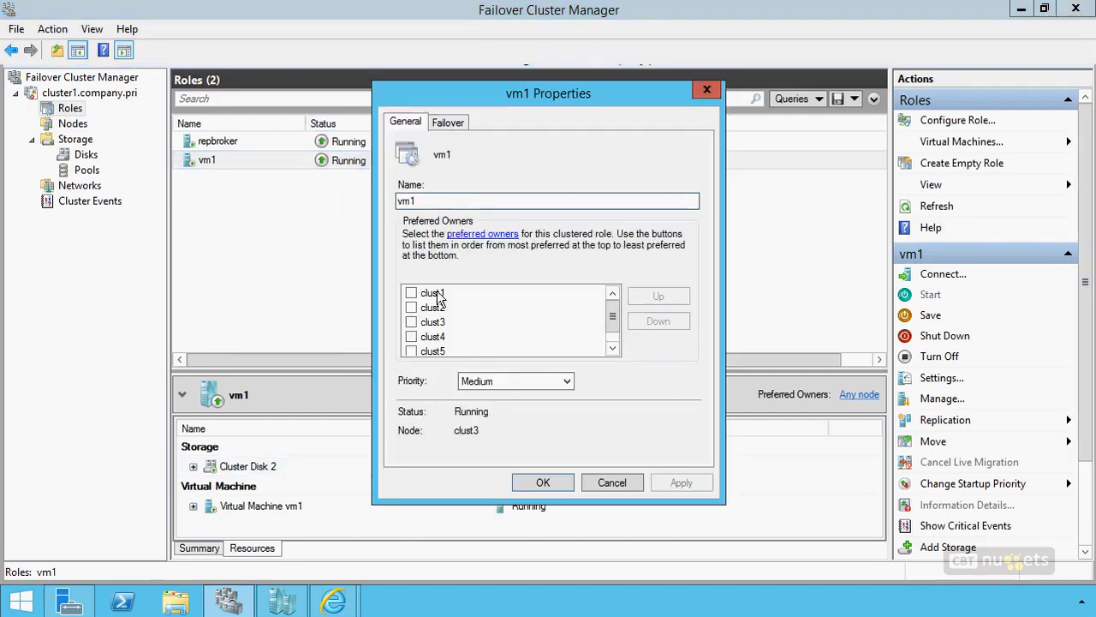
{"action": "left_click", "coordinate": [411, 293]}
{"action": "left_click", "coordinate": [411, 308]}
{"action": "left_click", "coordinate": [411, 322]}
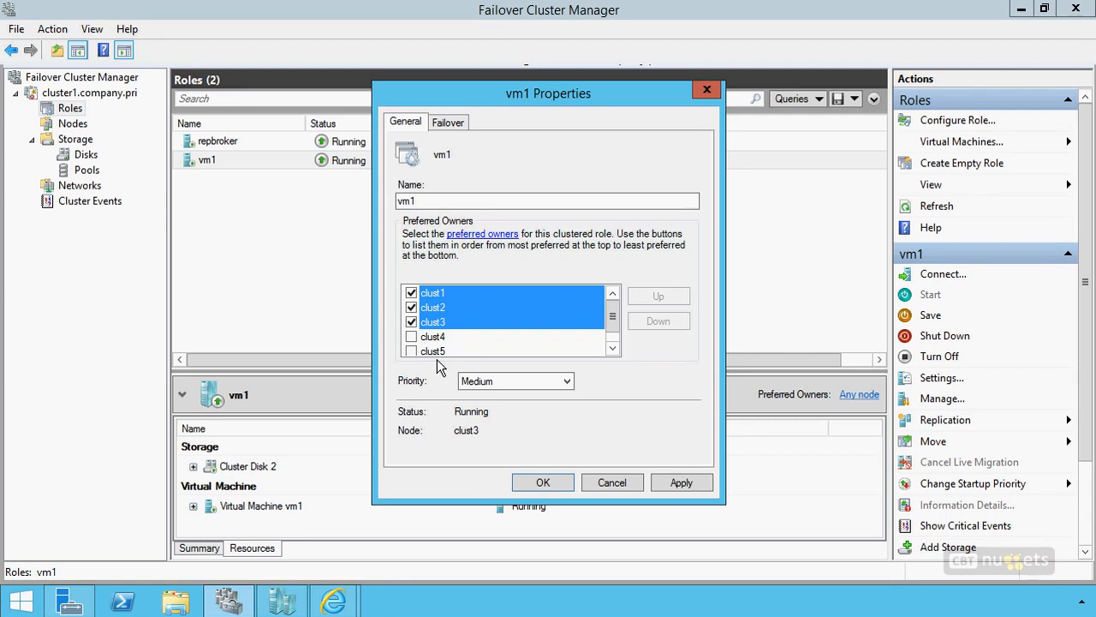
{"action": "left_click", "coordinate": [608, 481]}
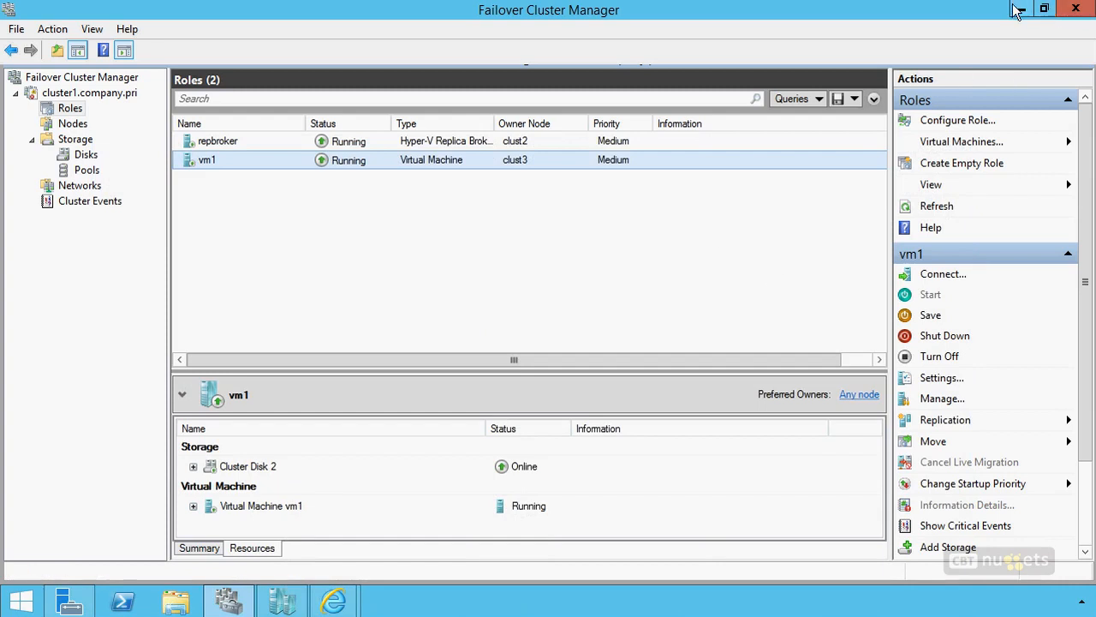
Step: Switch to the TechNet article on what's new in Failover Clustering in Windows Server 2012 R2 and search it for "global"
{"action": "left_click", "coordinate": [1021, 9]}
{"action": "mouse_move", "coordinate": [333, 601]}
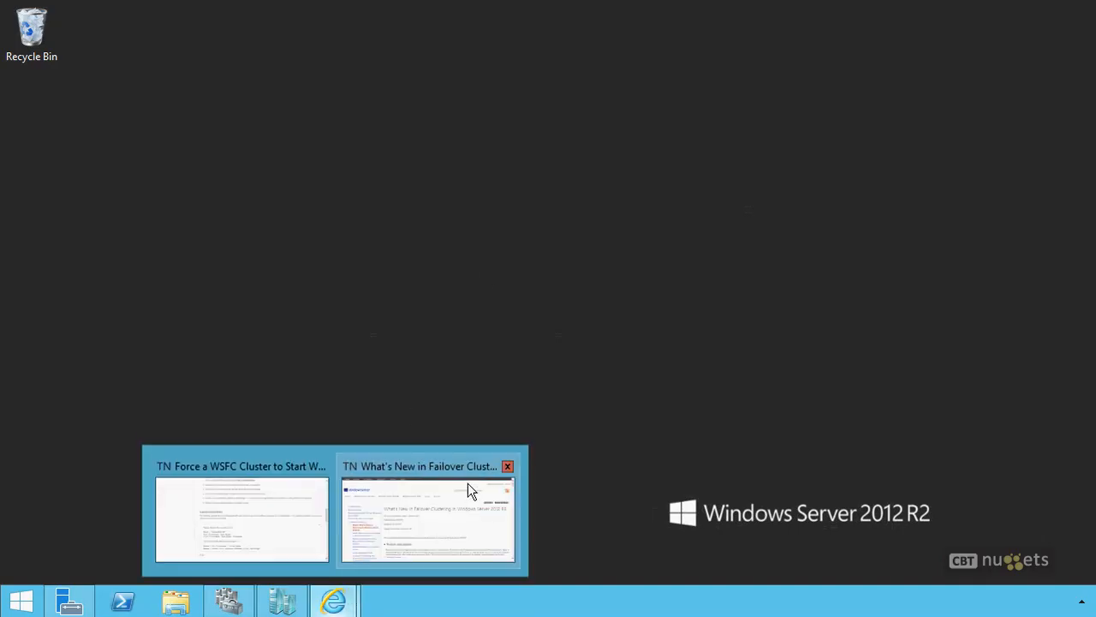
{"action": "left_click", "coordinate": [281, 501]}
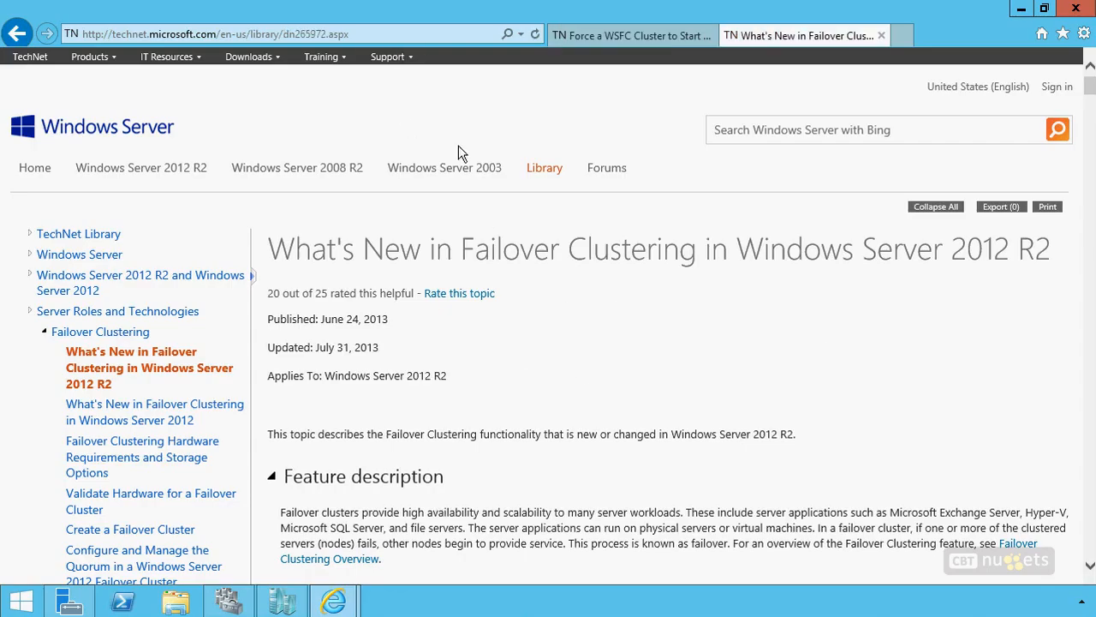
{"action": "key", "text": "ctrl+f"}
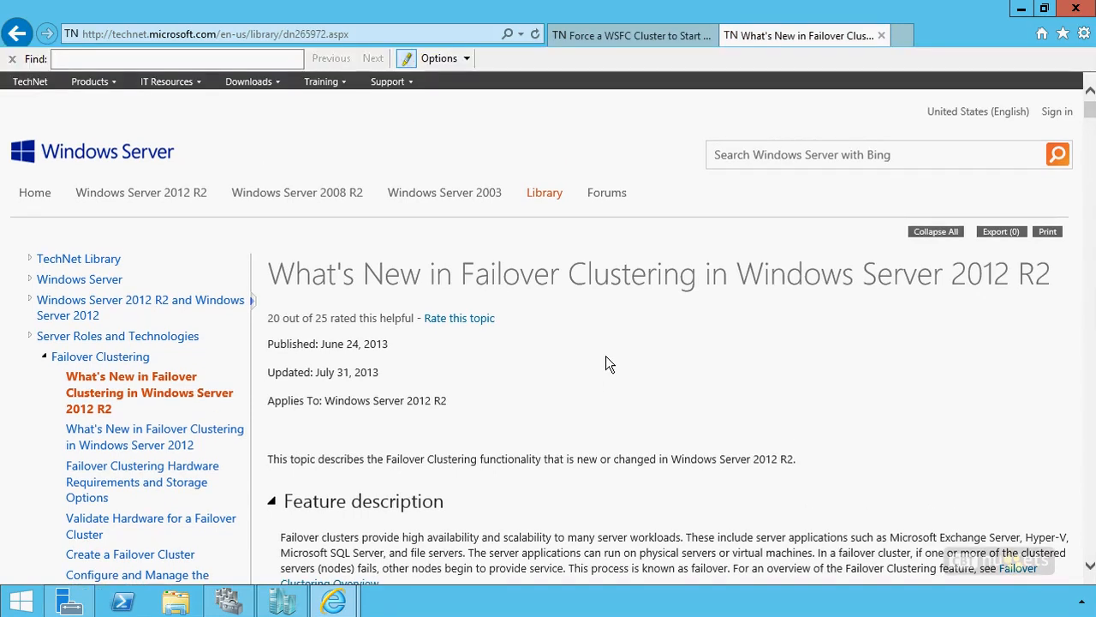
{"action": "type", "text": "global"}
{"action": "key", "text": "Return"}
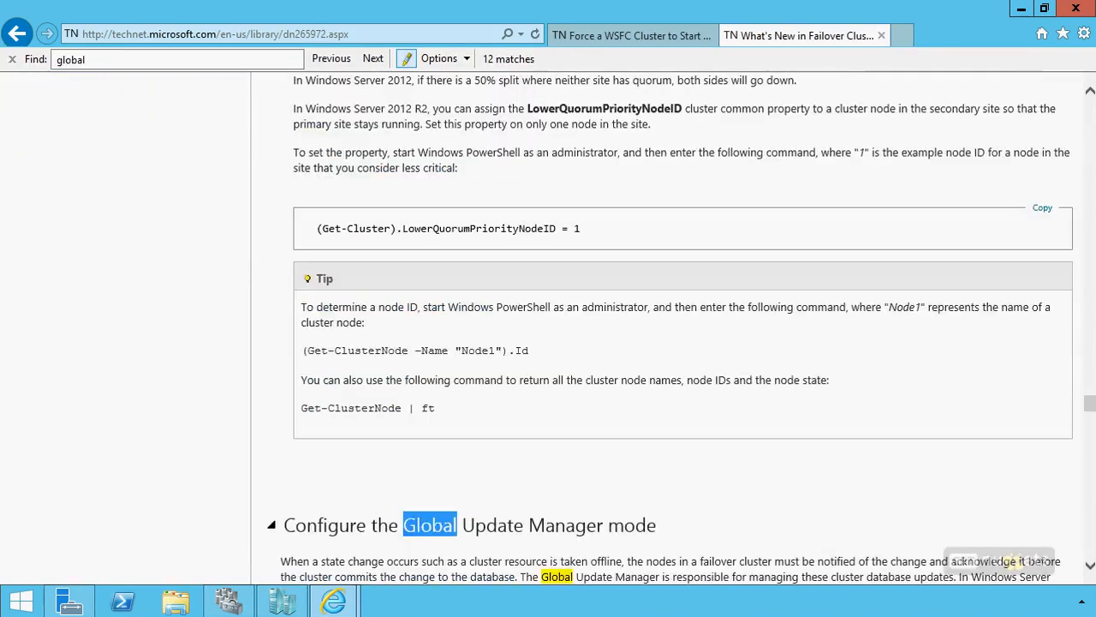
Step: Examine the Global Update Manager mode section, from the mode descriptions through the DatabaseReadWriteMode value table to the warning beneath it
{"action": "left_click", "coordinate": [236, 429]}
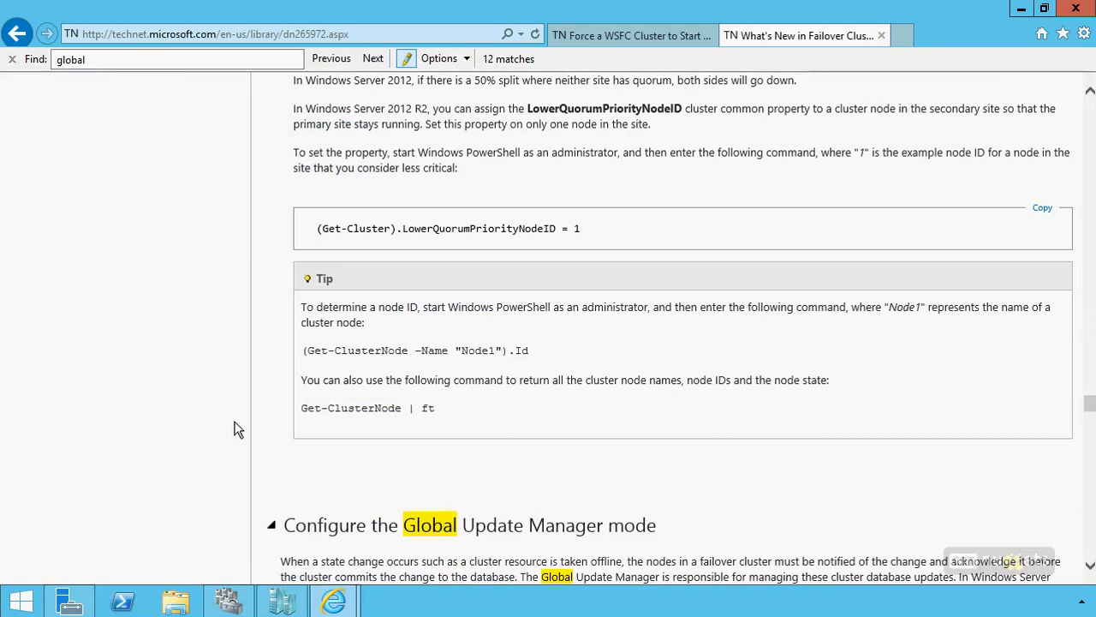
{"action": "scroll", "coordinate": [749, 497], "scroll_direction": "down", "scroll_amount": 3}
{"action": "scroll", "coordinate": [750, 497], "scroll_direction": "down", "scroll_amount": 2}
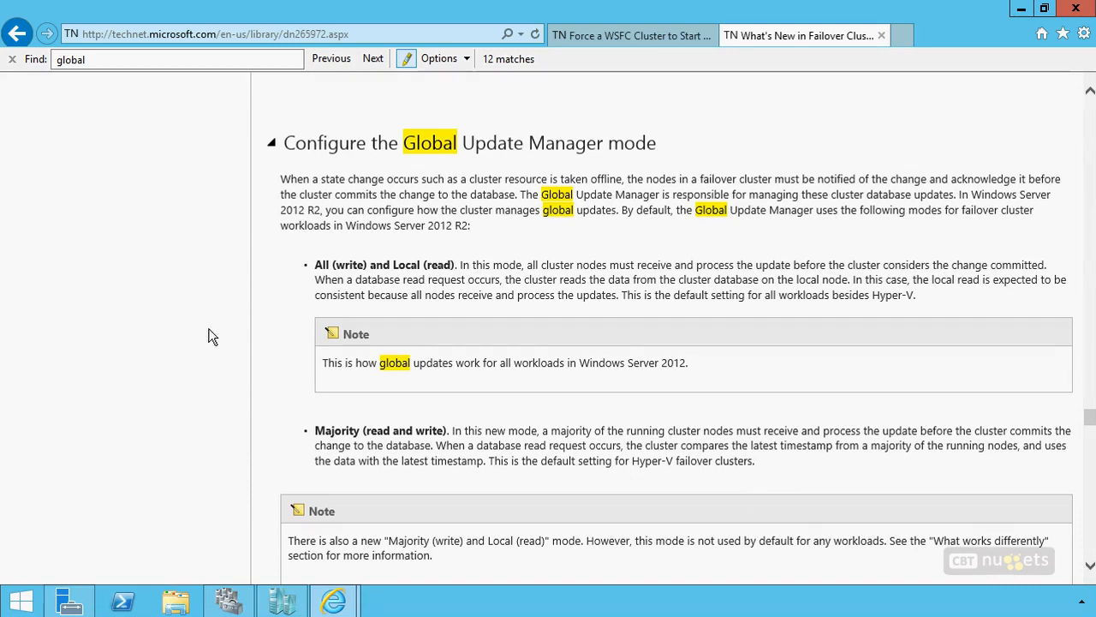
{"action": "scroll", "coordinate": [210, 351], "scroll_direction": "down", "scroll_amount": 5}
{"action": "scroll", "coordinate": [211, 354], "scroll_direction": "down", "scroll_amount": 3}
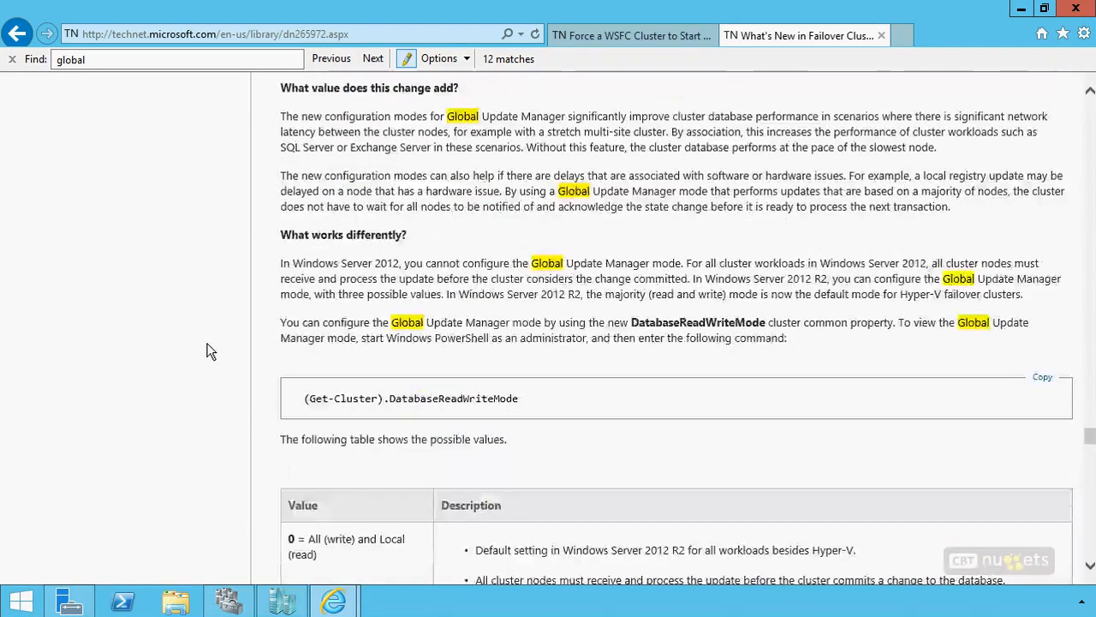
{"action": "scroll", "coordinate": [210, 351], "scroll_direction": "down", "scroll_amount": 2}
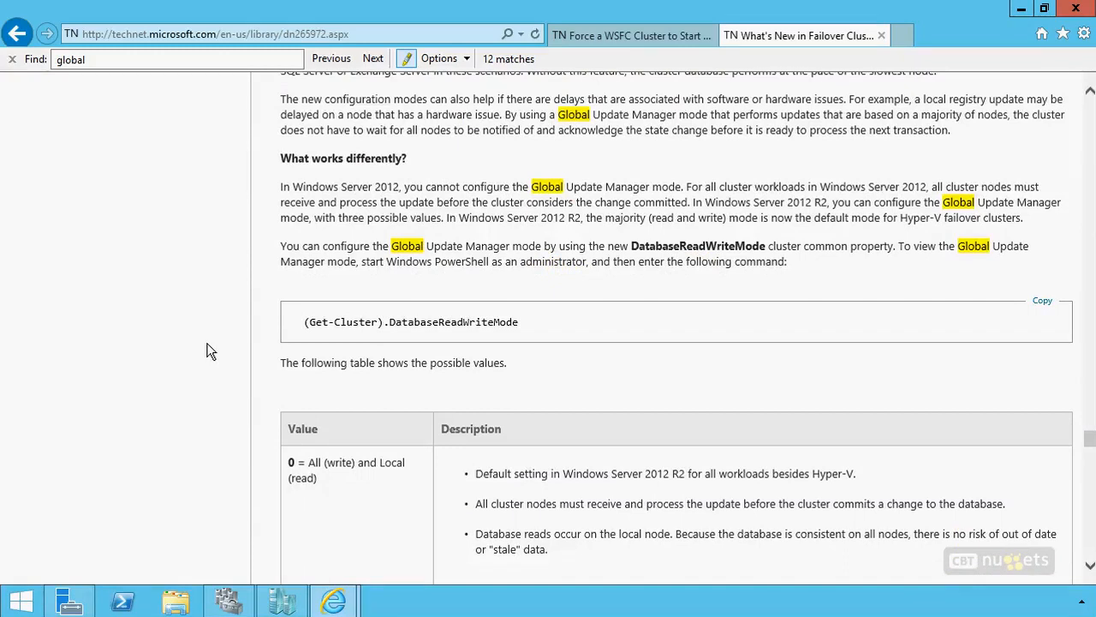
{"action": "scroll", "coordinate": [210, 351], "scroll_direction": "down", "scroll_amount": 6}
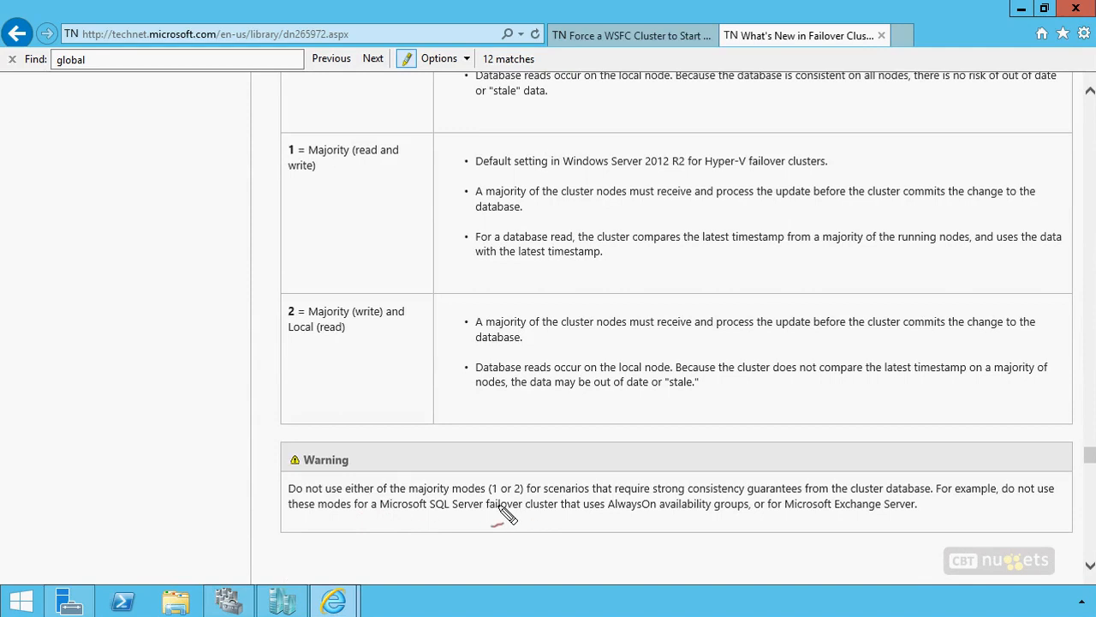
Step: Circle the warning against using majority modes 1 or 2, mark its strong consistency and cluster database wording, and clear the marks
{"action": "mouse_move", "coordinate": [522, 503]}
{"action": "left_mouse_down"}
{"action": "mouse_move", "coordinate": [454, 507]}
{"action": "mouse_move", "coordinate": [557, 499]}
{"action": "mouse_move", "coordinate": [461, 508]}
{"action": "left_mouse_up"}
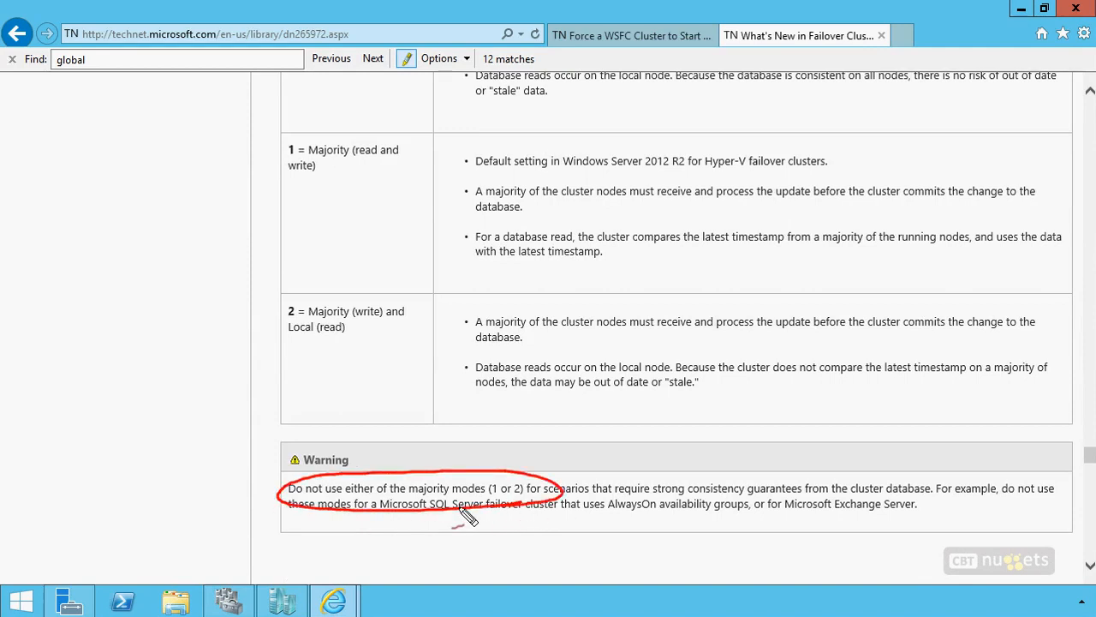
{"action": "left_click_drag", "start_coordinate": [712, 476], "coordinate": [672, 456]}
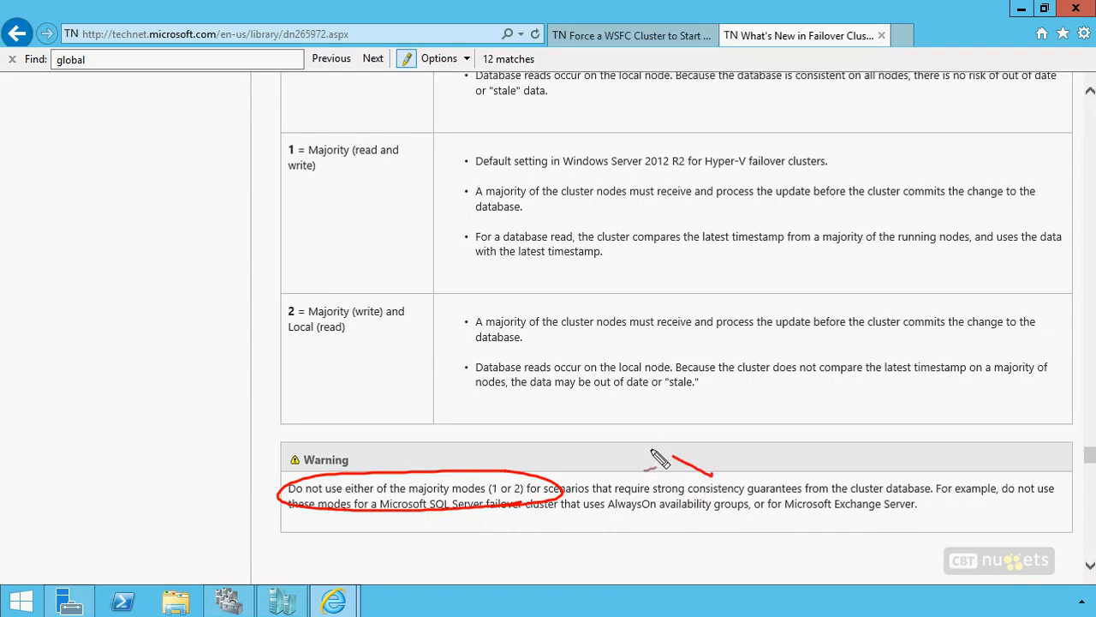
{"action": "left_click_drag", "start_coordinate": [892, 463], "coordinate": [859, 455]}
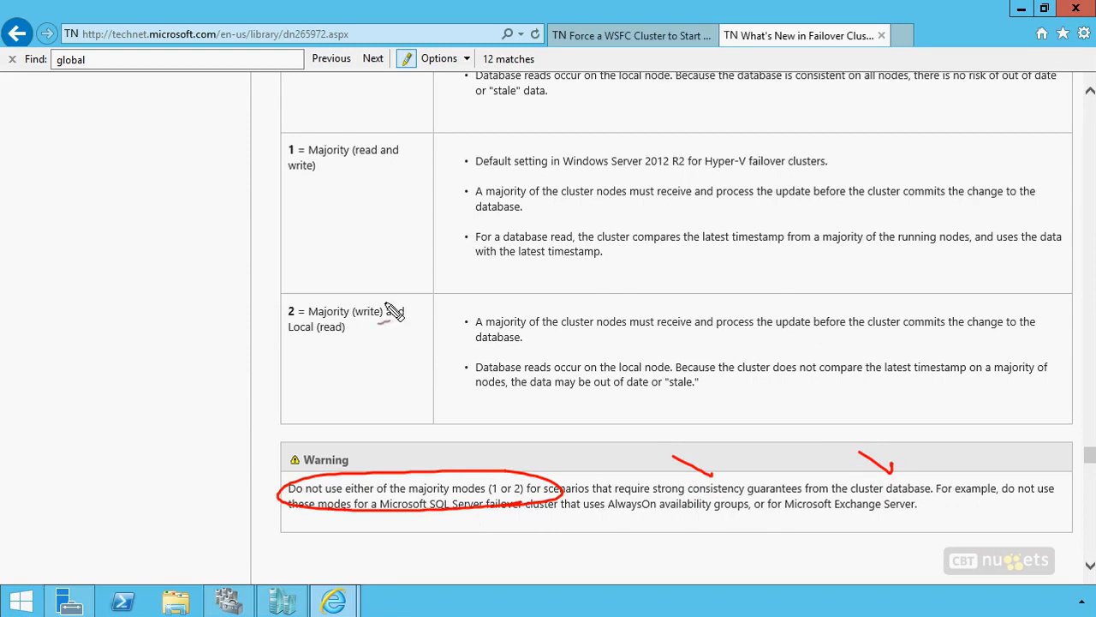
{"action": "key", "text": "Escape"}
Step: Review the three DatabaseReadWriteMode values and the (Get-Cluster).DatabaseReadWriteMode command in the article
{"action": "scroll", "coordinate": [458, 257], "scroll_direction": "up", "scroll_amount": 3}
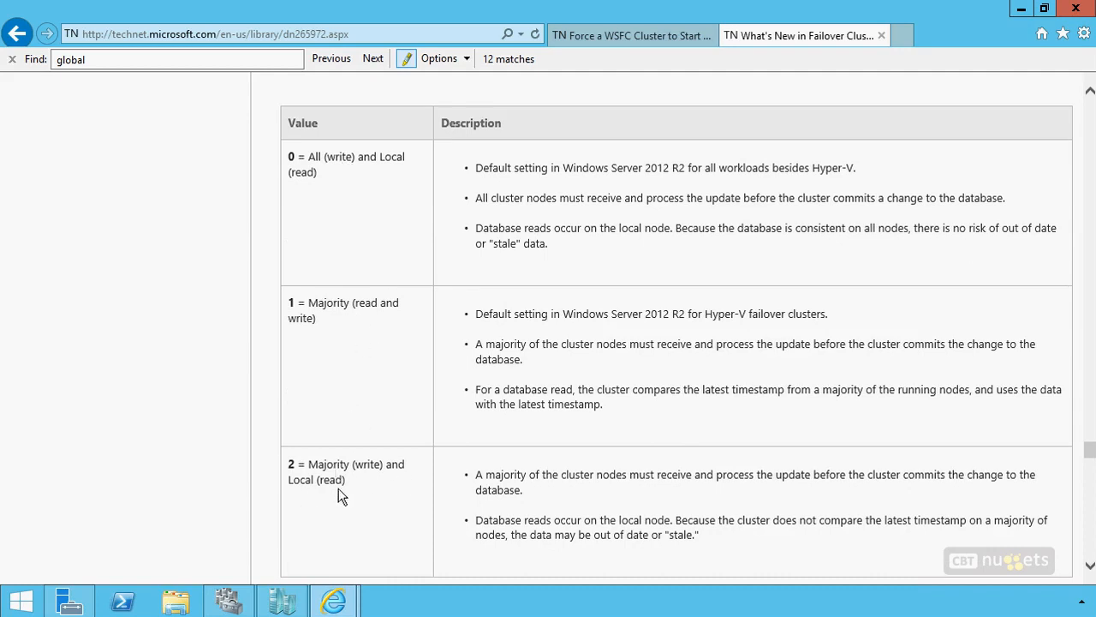
{"action": "scroll", "coordinate": [488, 287], "scroll_direction": "up", "scroll_amount": 4}
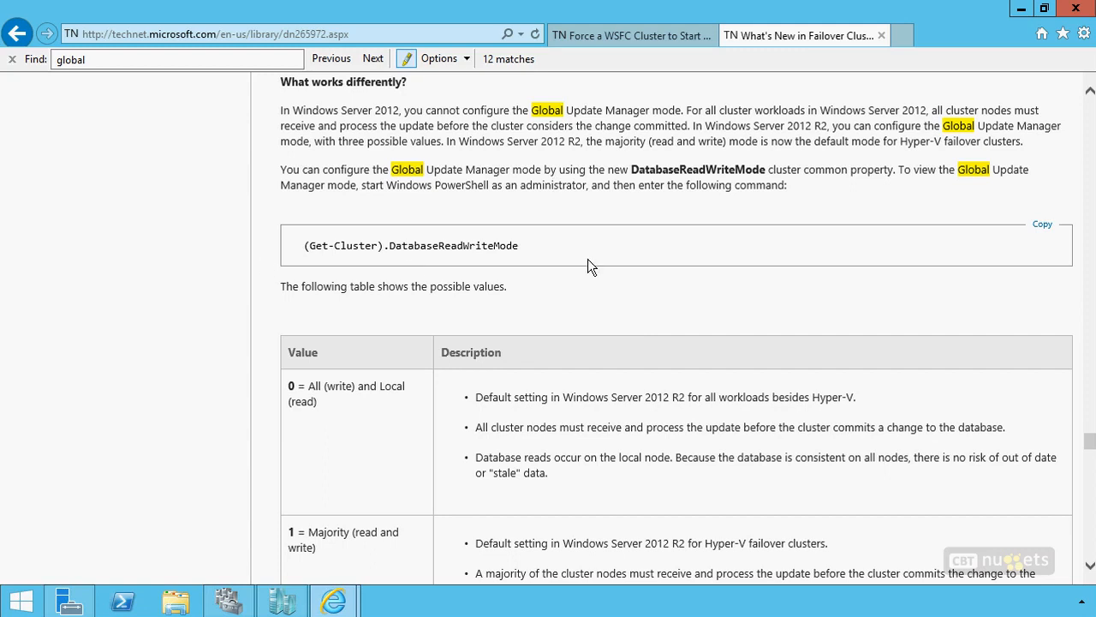
{"action": "mouse_move", "coordinate": [333, 602]}
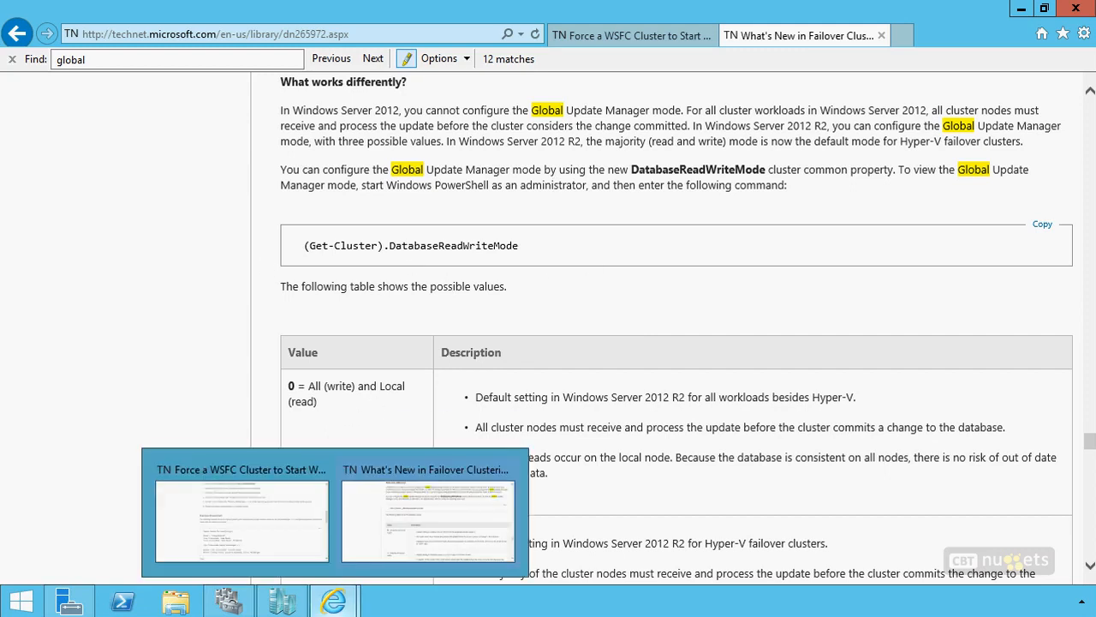